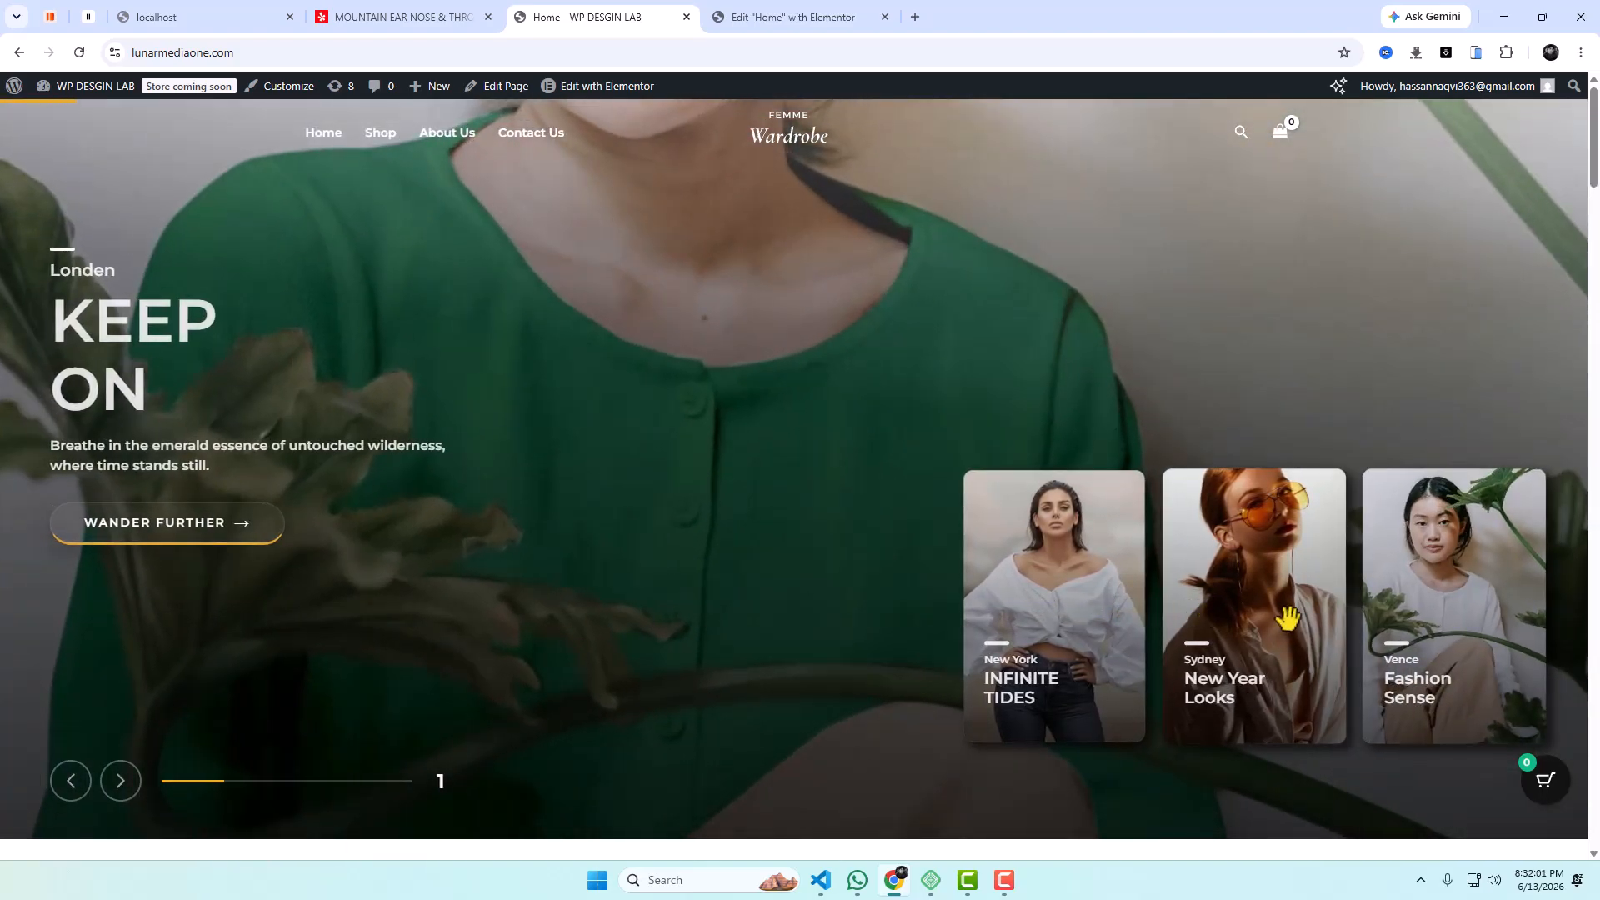
Examine the live home page's motion slider by moving to the following slide and back again.
{"action": "scroll", "coordinate": [1287, 618], "scroll_direction": "down", "scroll_amount": 2}
{"action": "scroll", "coordinate": [1288, 621], "scroll_direction": "up", "scroll_amount": 2}
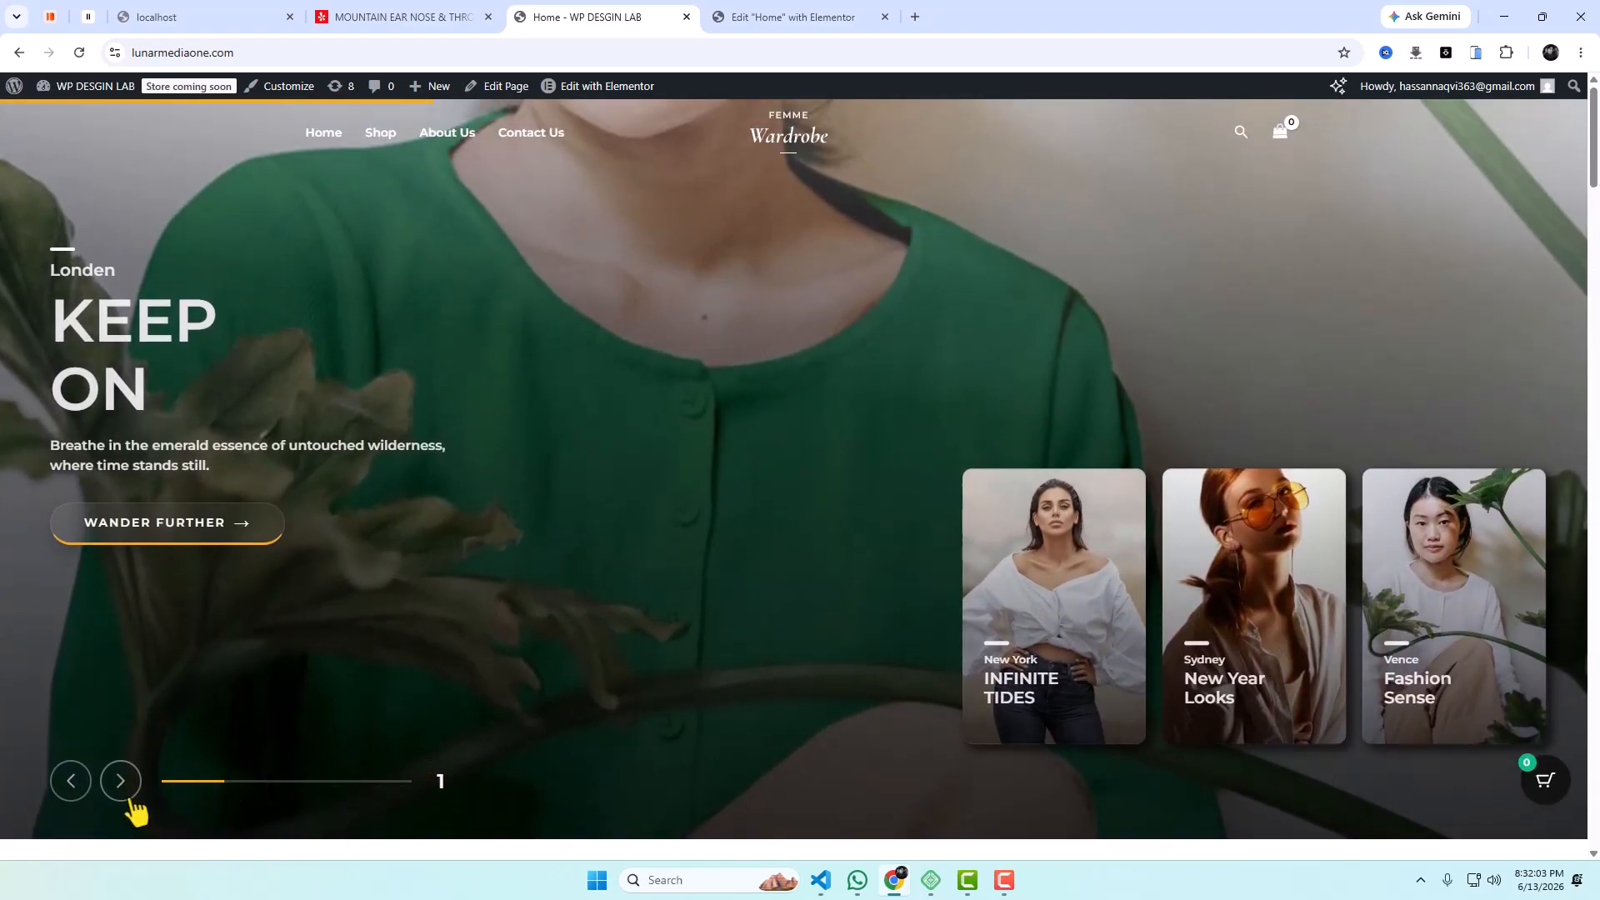
{"action": "left_click", "coordinate": [121, 781]}
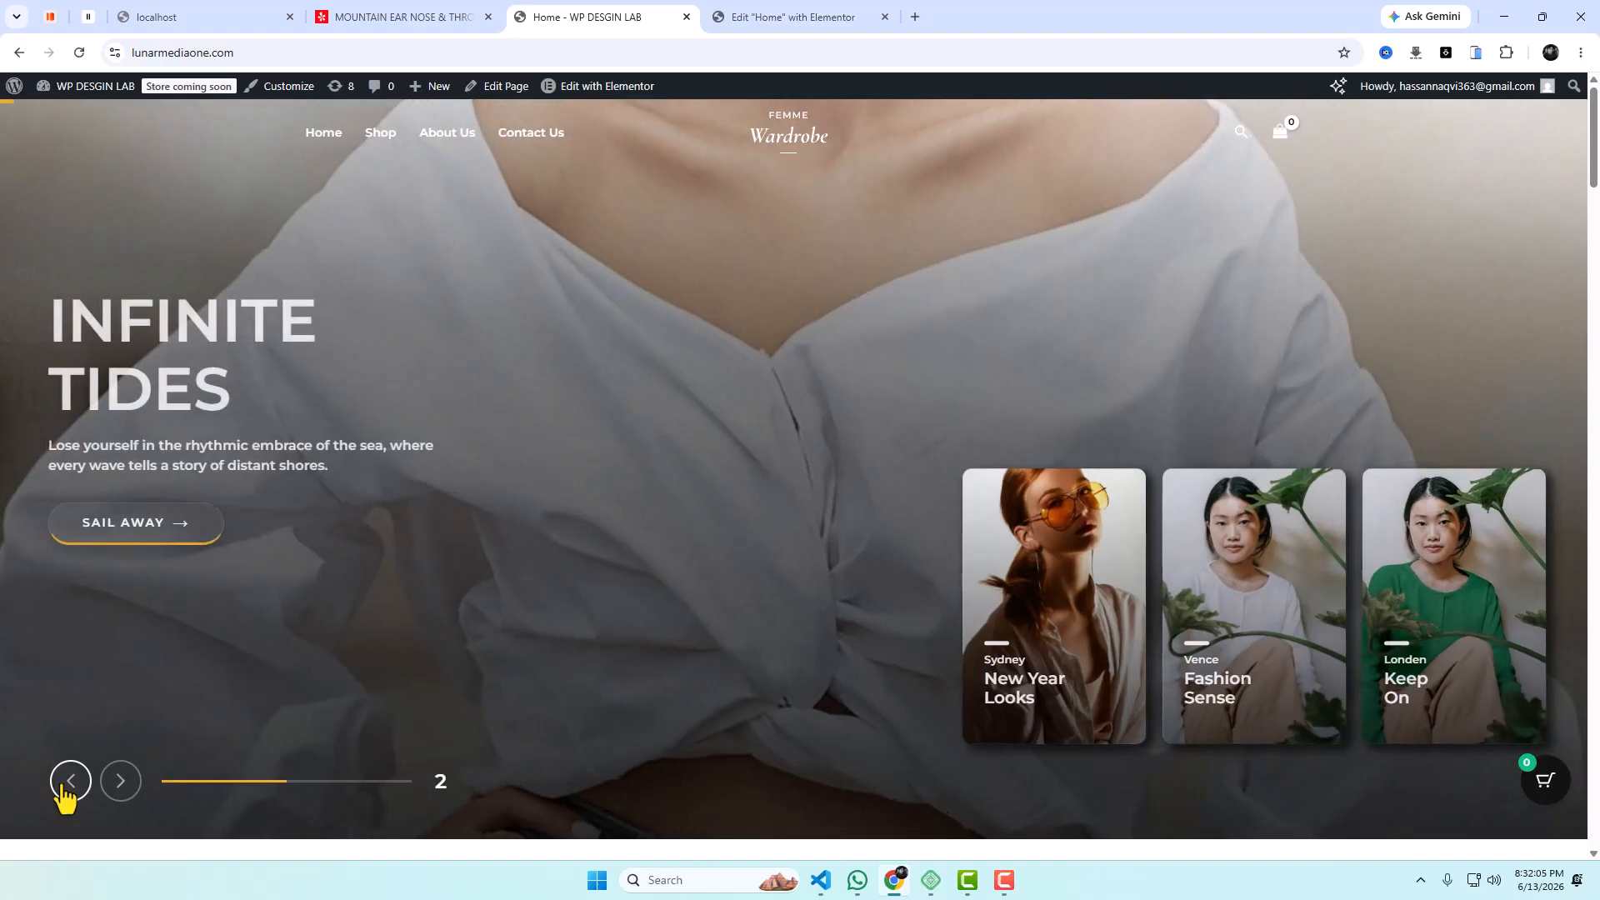
{"action": "left_click", "coordinate": [69, 783]}
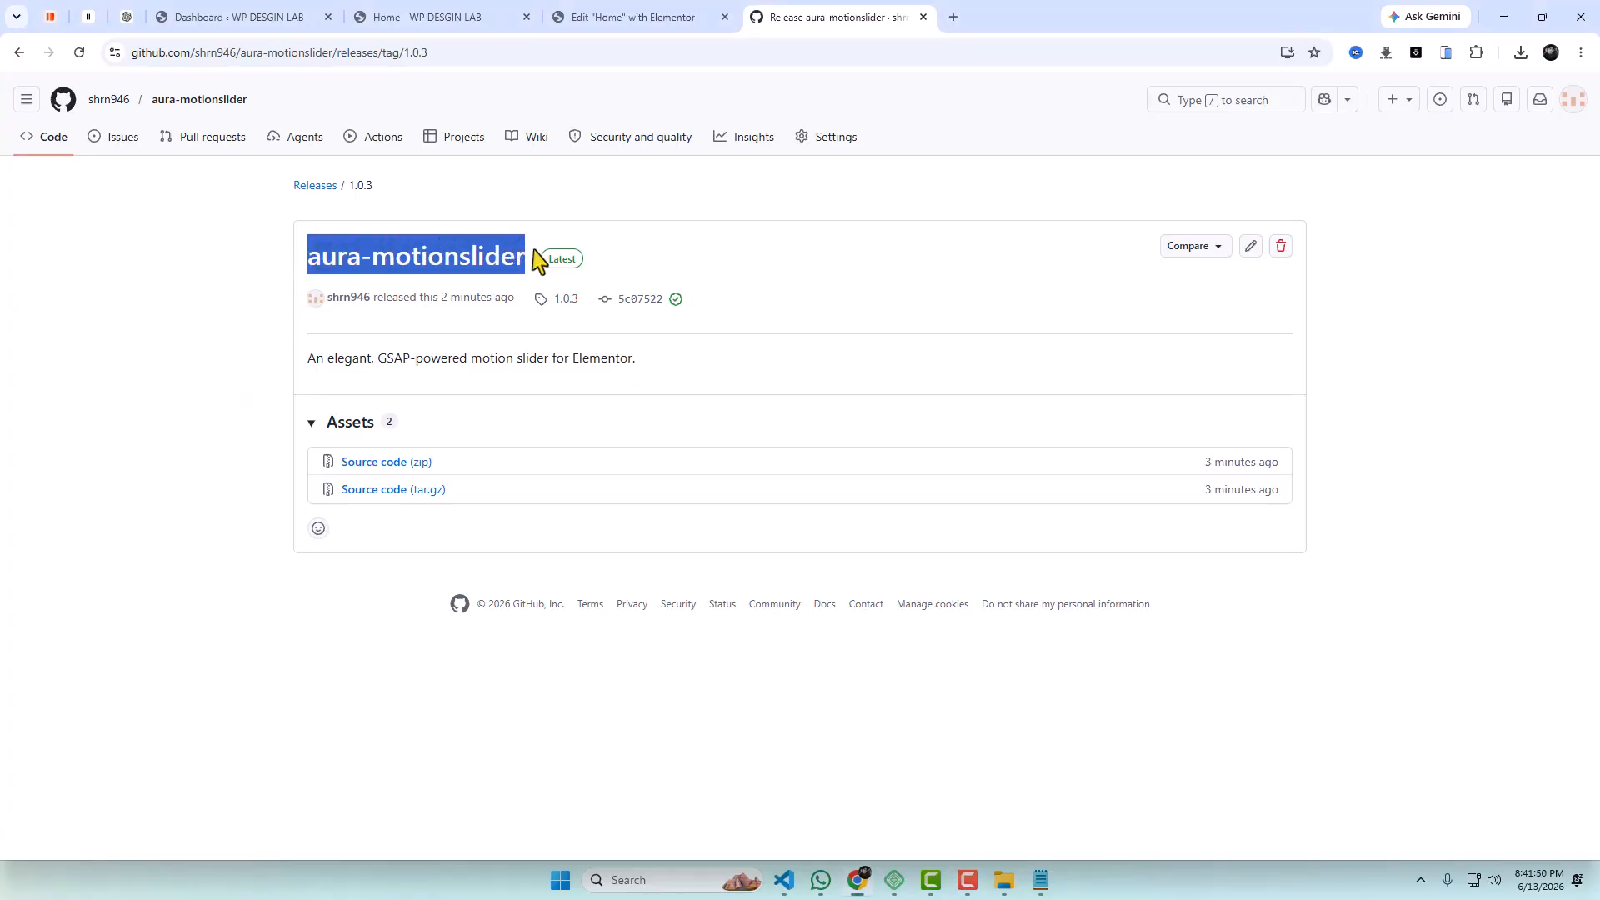
Download the source code zip of the aura-motionslider 1.0.3 release.
{"action": "left_click", "coordinate": [644, 198]}
{"action": "left_click", "coordinate": [389, 465]}
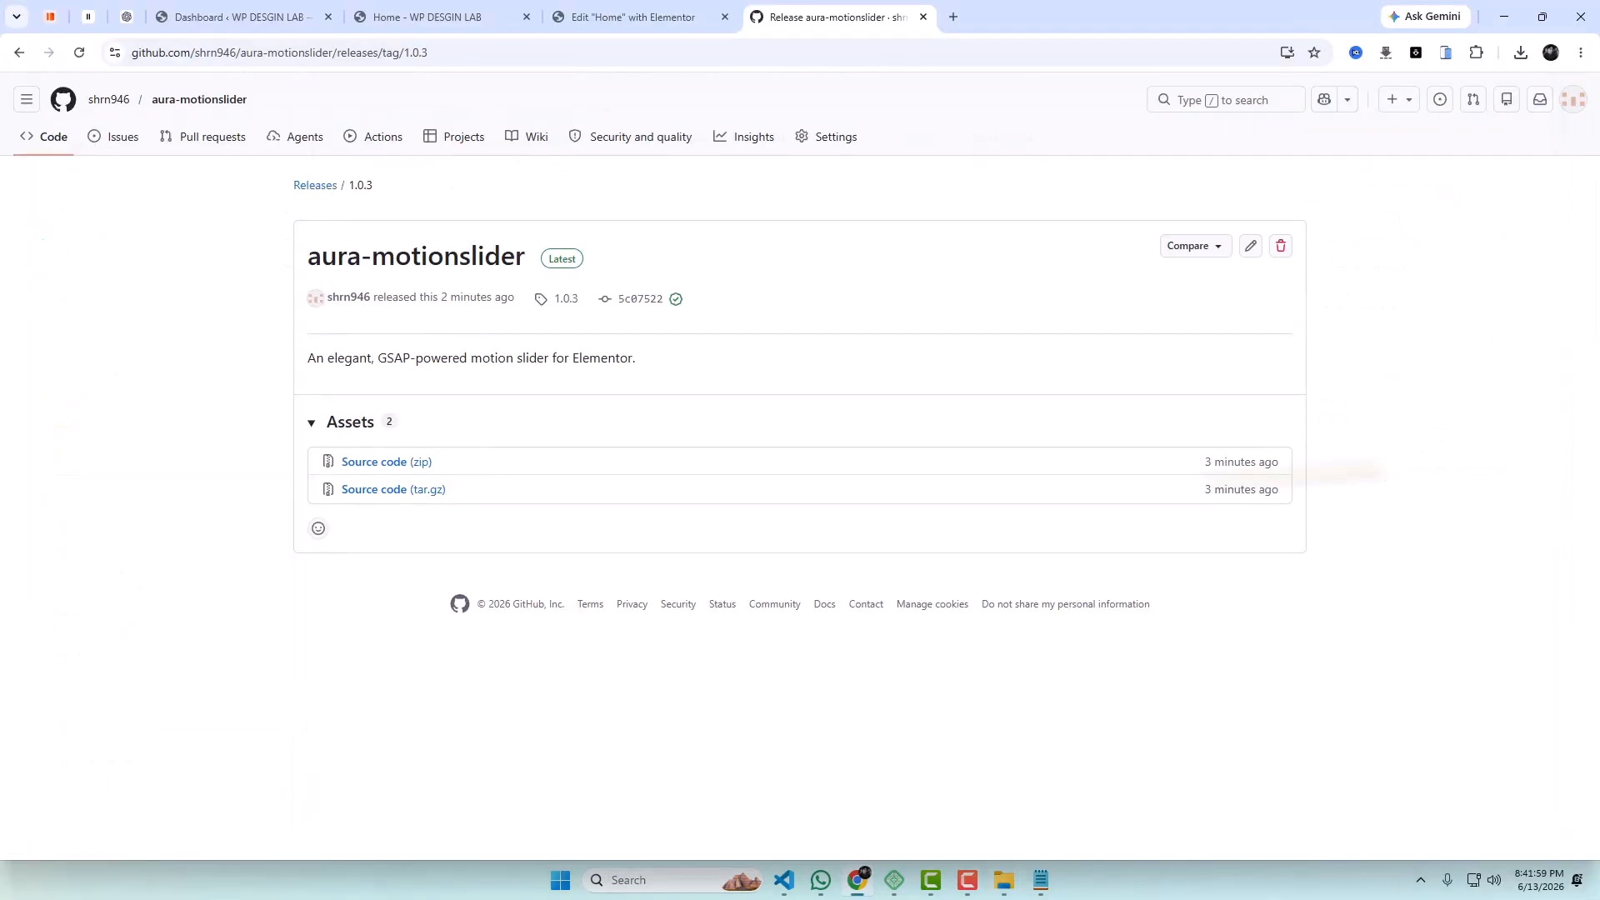
Switch to the WordPress dashboard, install the plugin from the uploaded file aura-motionslider-1.0.3.zip, and activate it.
{"action": "left_click", "coordinate": [242, 16]}
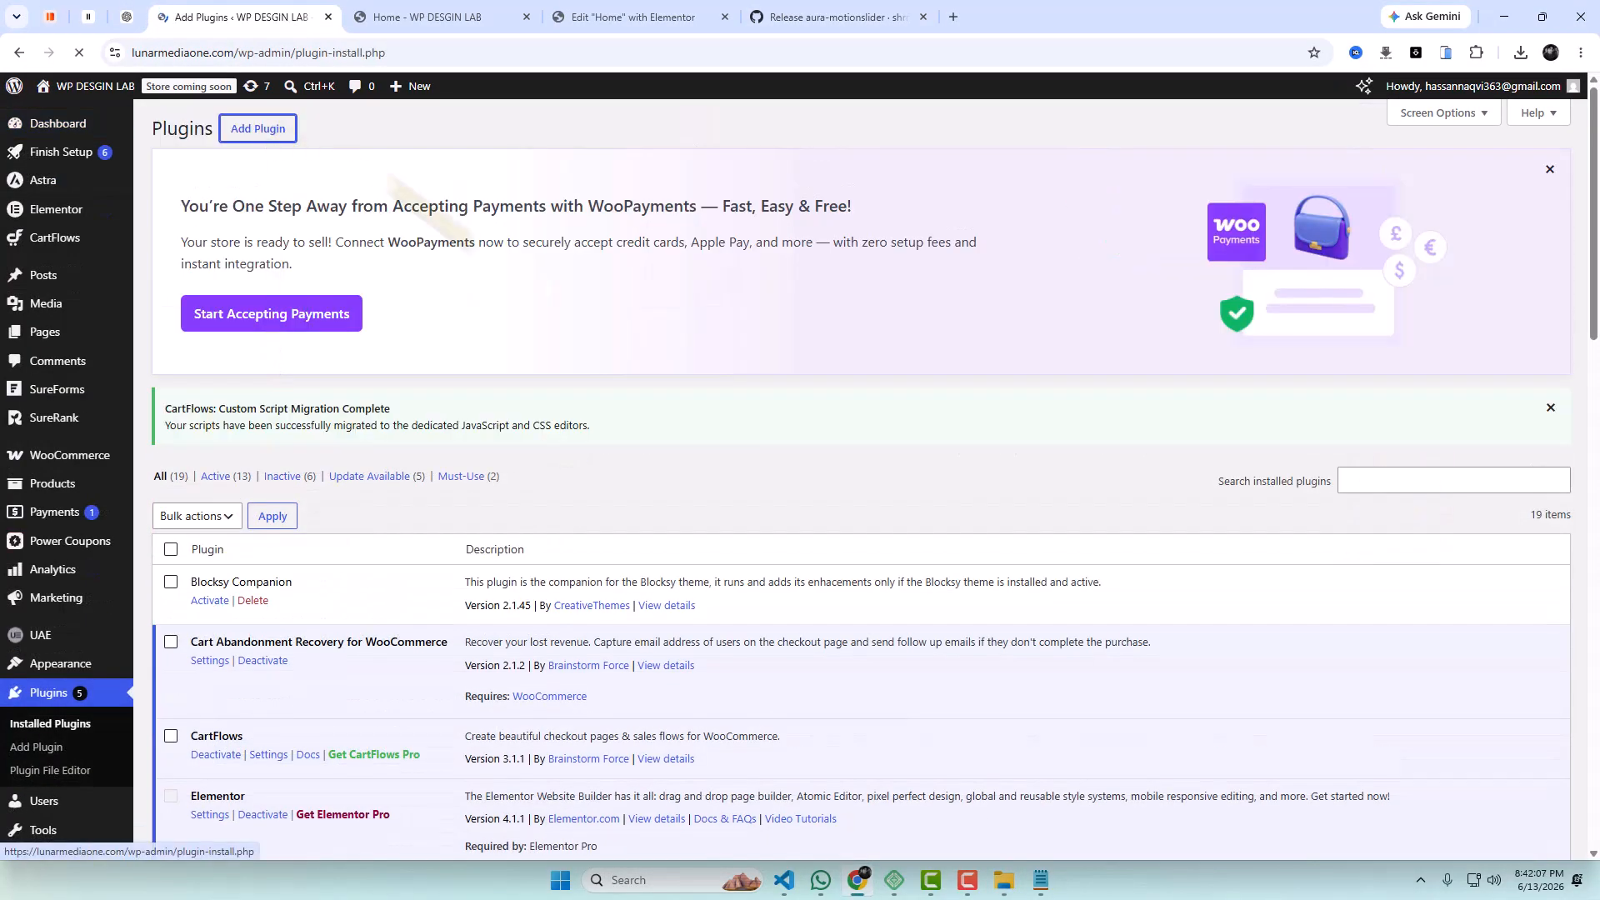
{"action": "left_click", "coordinate": [254, 127]}
{"action": "left_click", "coordinate": [310, 131]}
{"action": "left_click", "coordinate": [755, 286]}
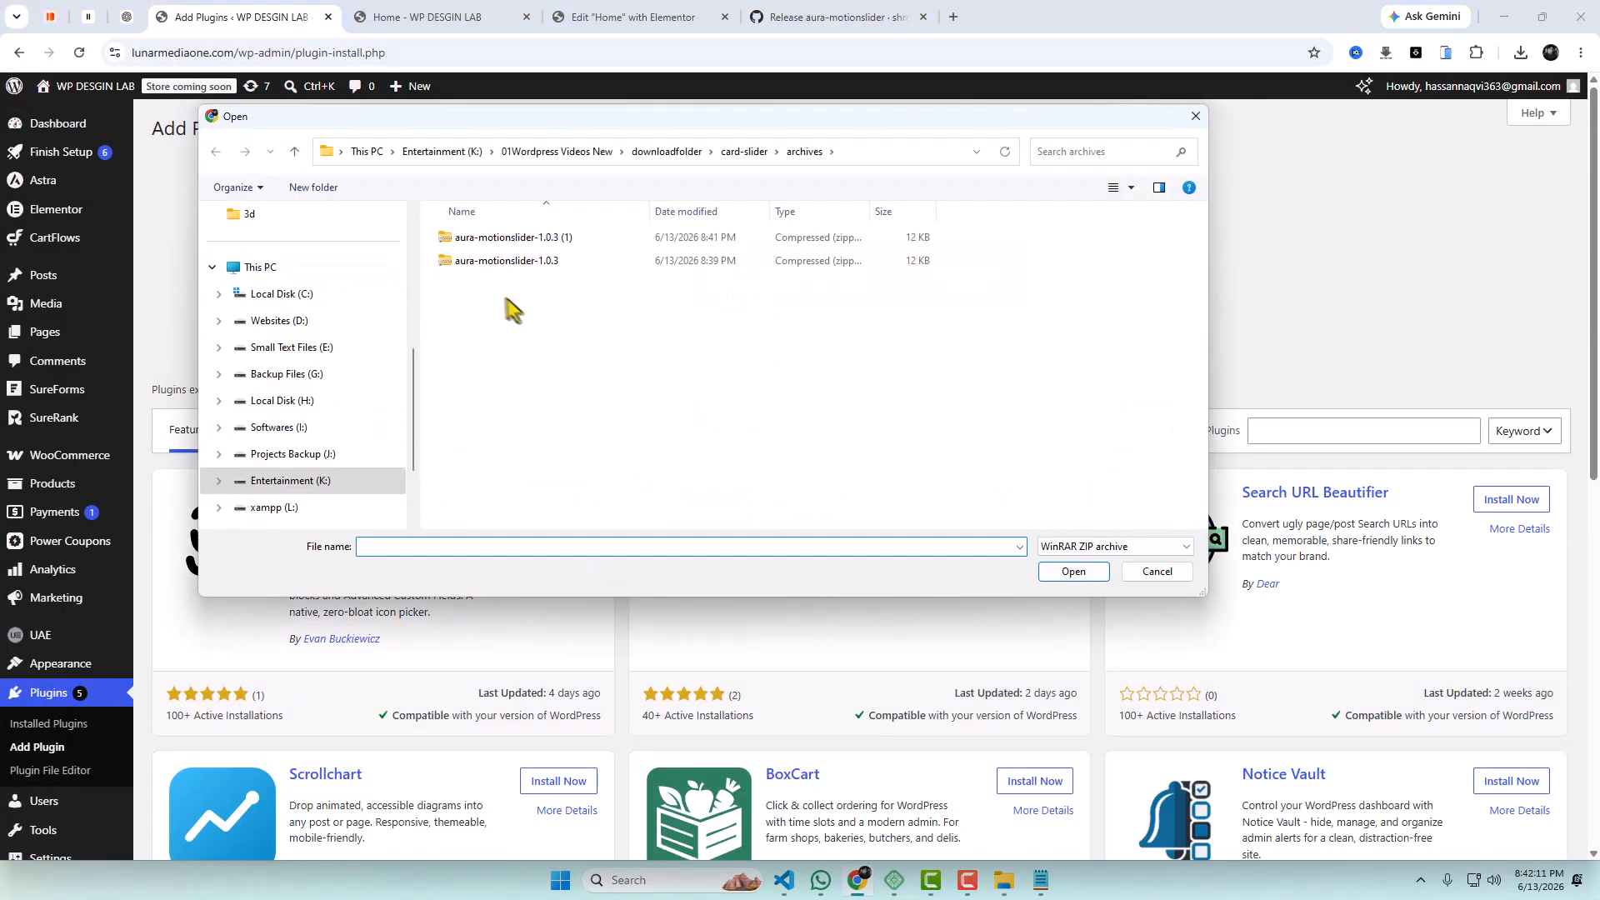
{"action": "double_click", "coordinate": [507, 260]}
{"action": "left_click", "coordinate": [957, 286]}
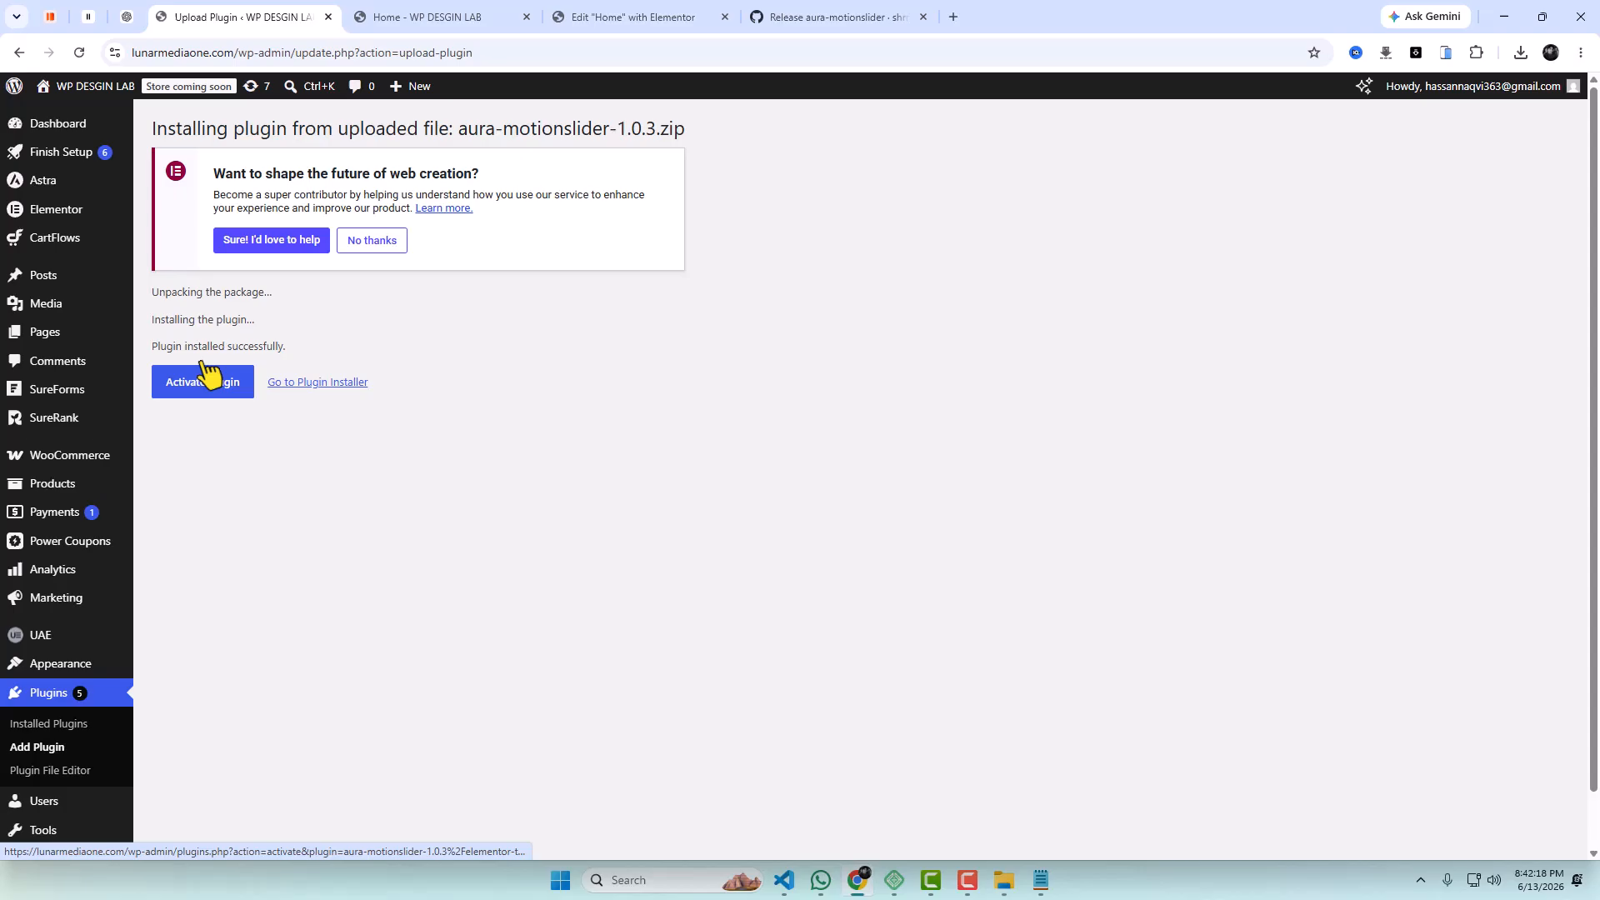
{"action": "left_click", "coordinate": [214, 376]}
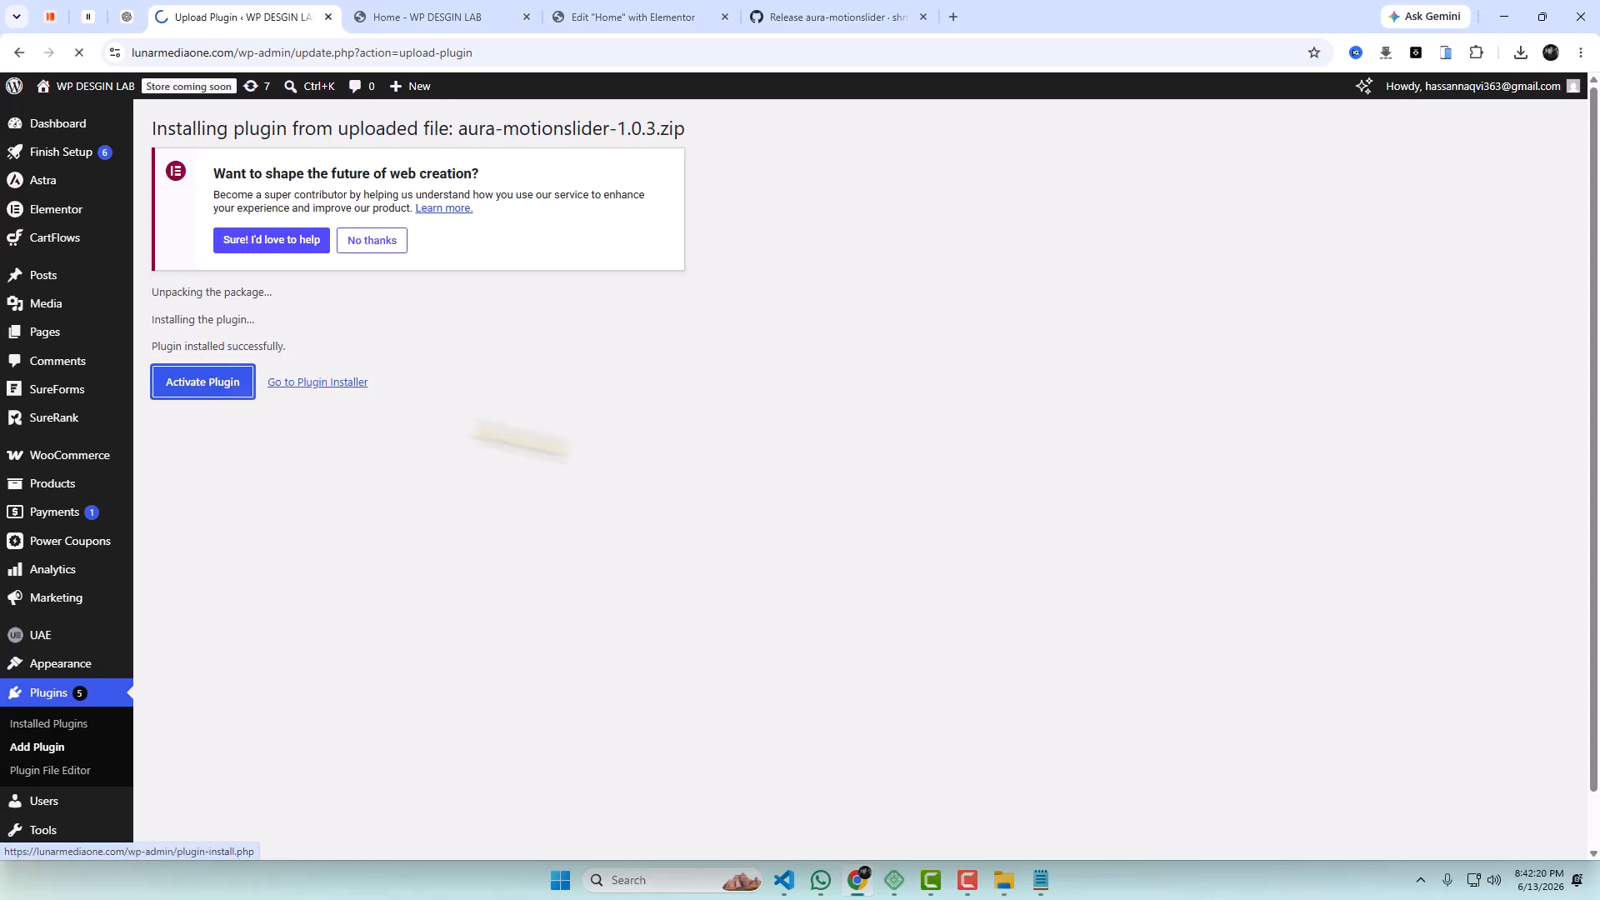
In the Elementor editor of the Home page, find the Aura Motion Slider widget and place it above the Most Popular section.
{"action": "left_click", "coordinate": [668, 9]}
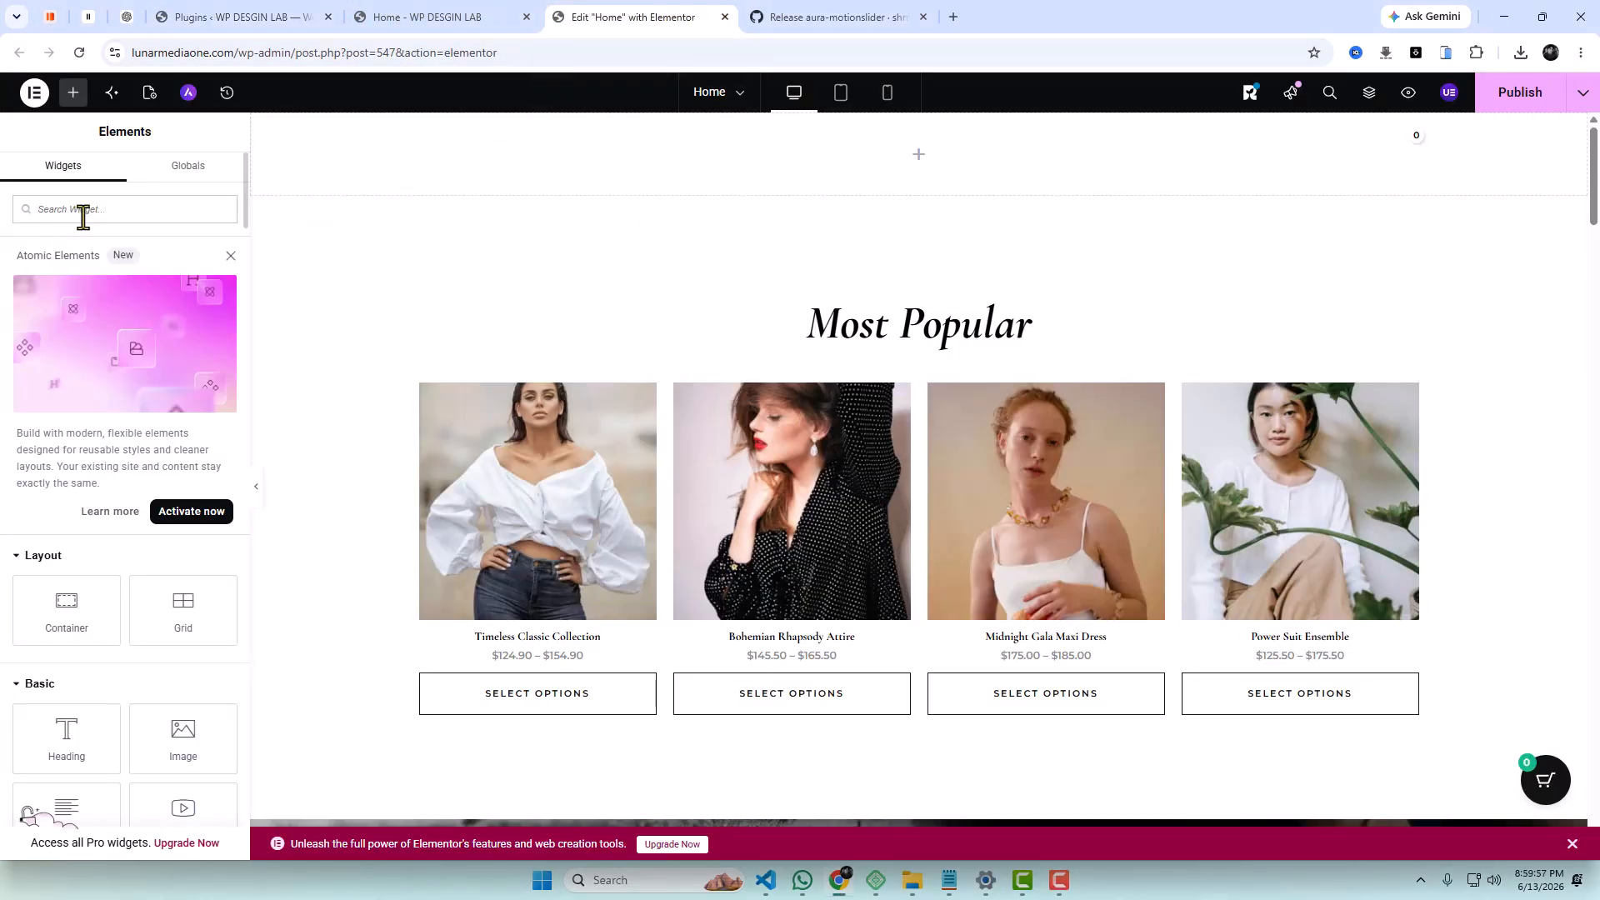
{"action": "left_click", "coordinate": [83, 217]}
{"action": "type", "text": "motion"}
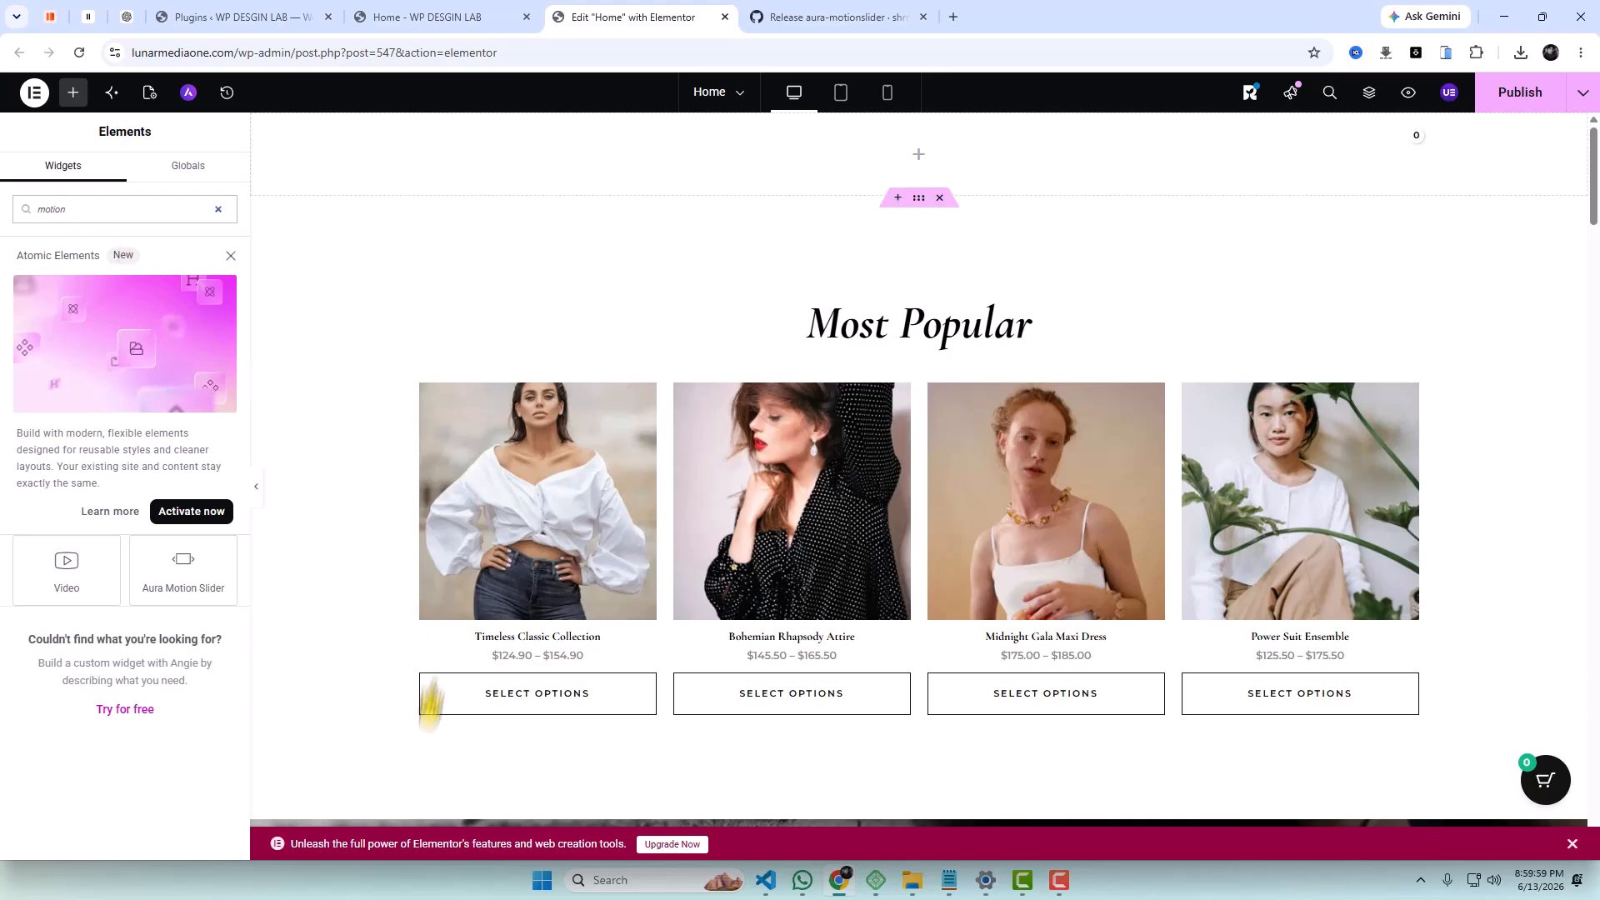
{"action": "left_click_drag", "start_coordinate": [162, 605], "coordinate": [765, 200]}
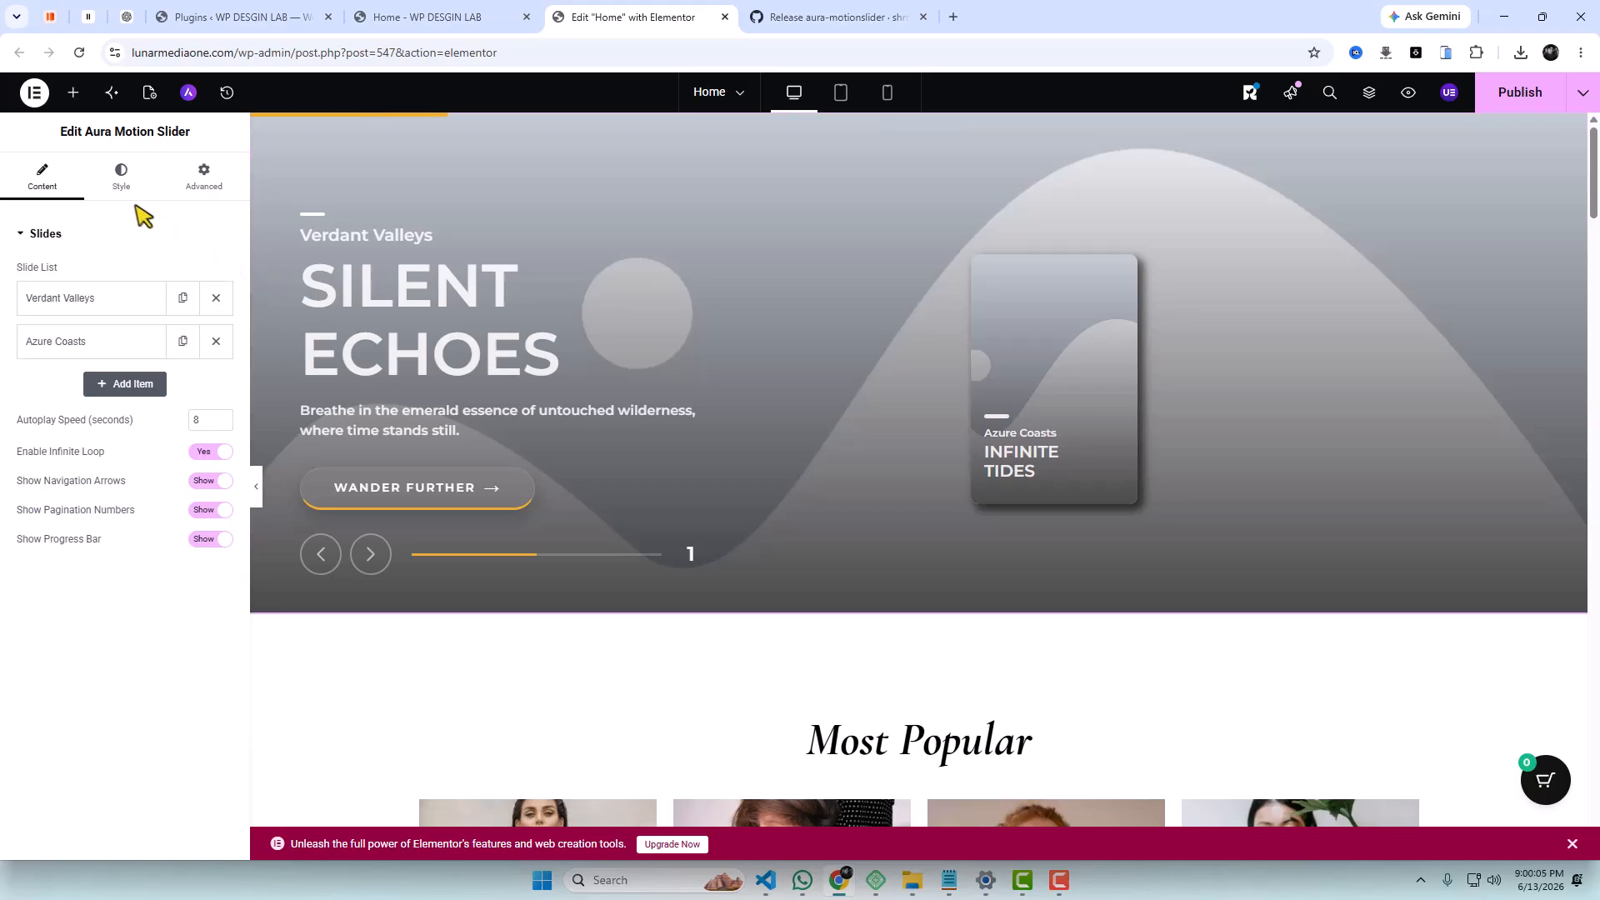
Set the first slide's place to "Londe", its first title line to "Slide" and its second title line to "One".
{"action": "left_click", "coordinate": [110, 302]}
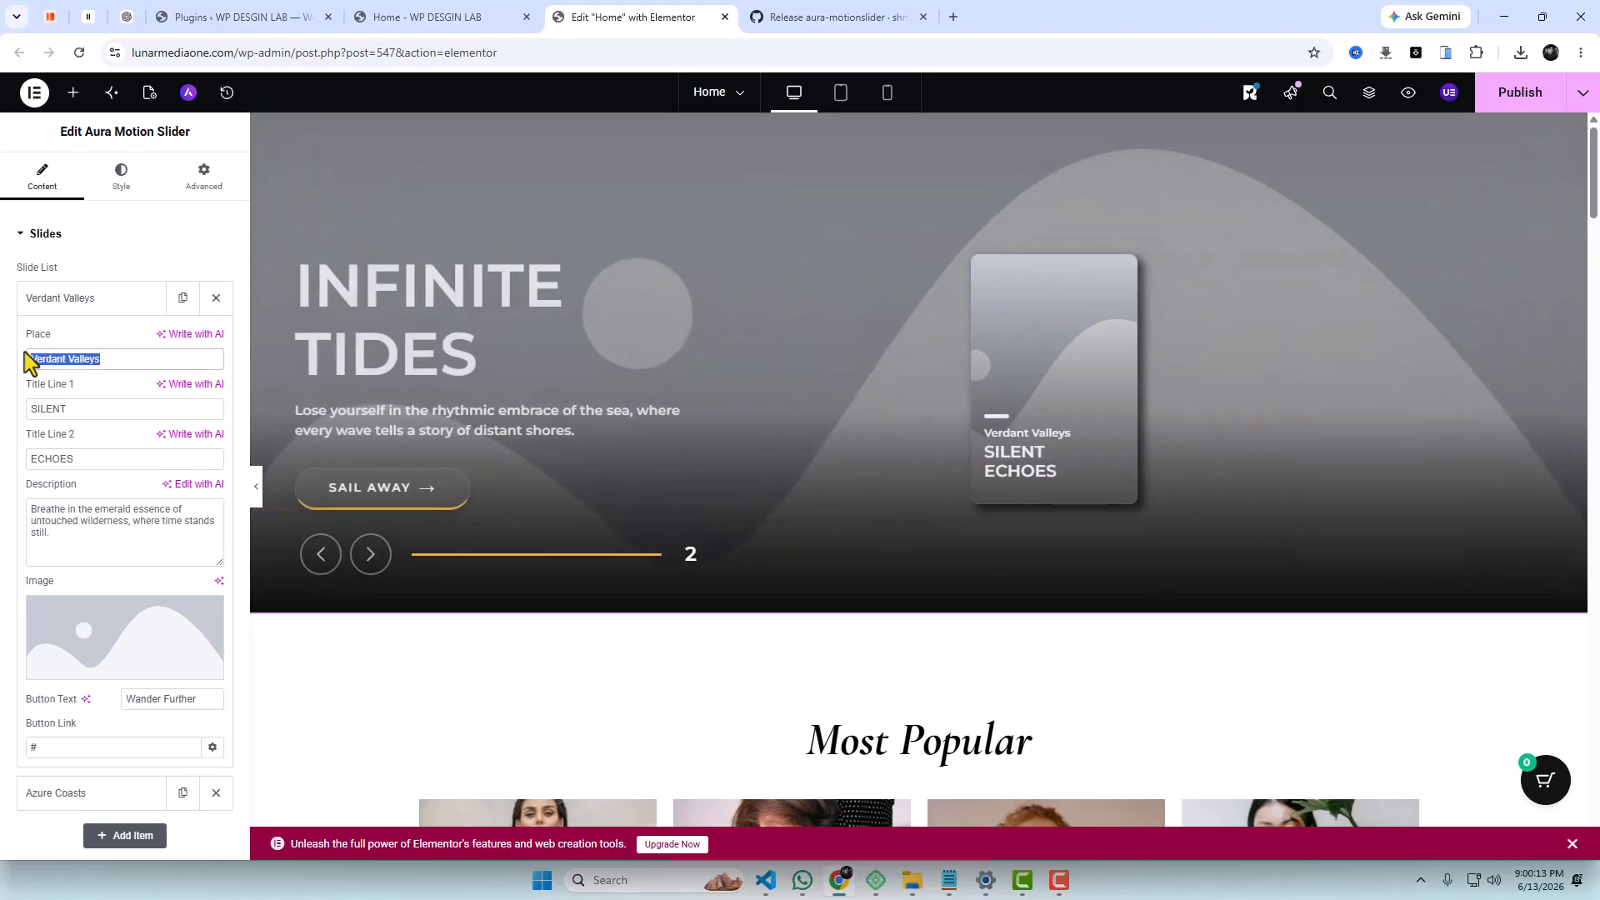
{"action": "type", "text": "Londe"}
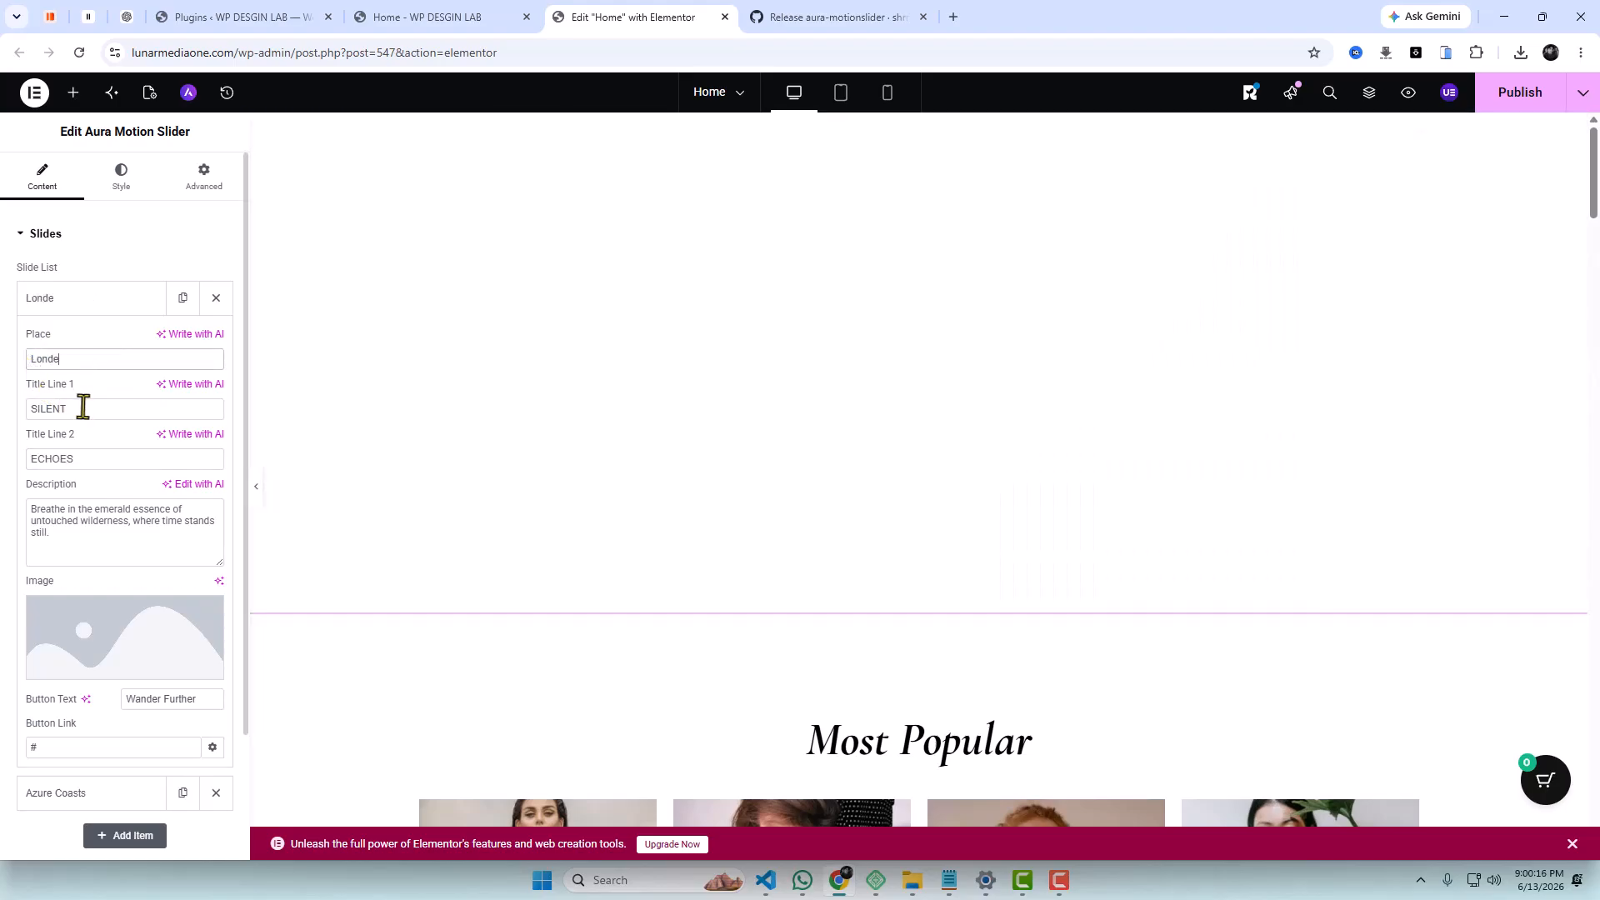
{"action": "double_click", "coordinate": [82, 408]}
{"action": "type", "text": "S"}
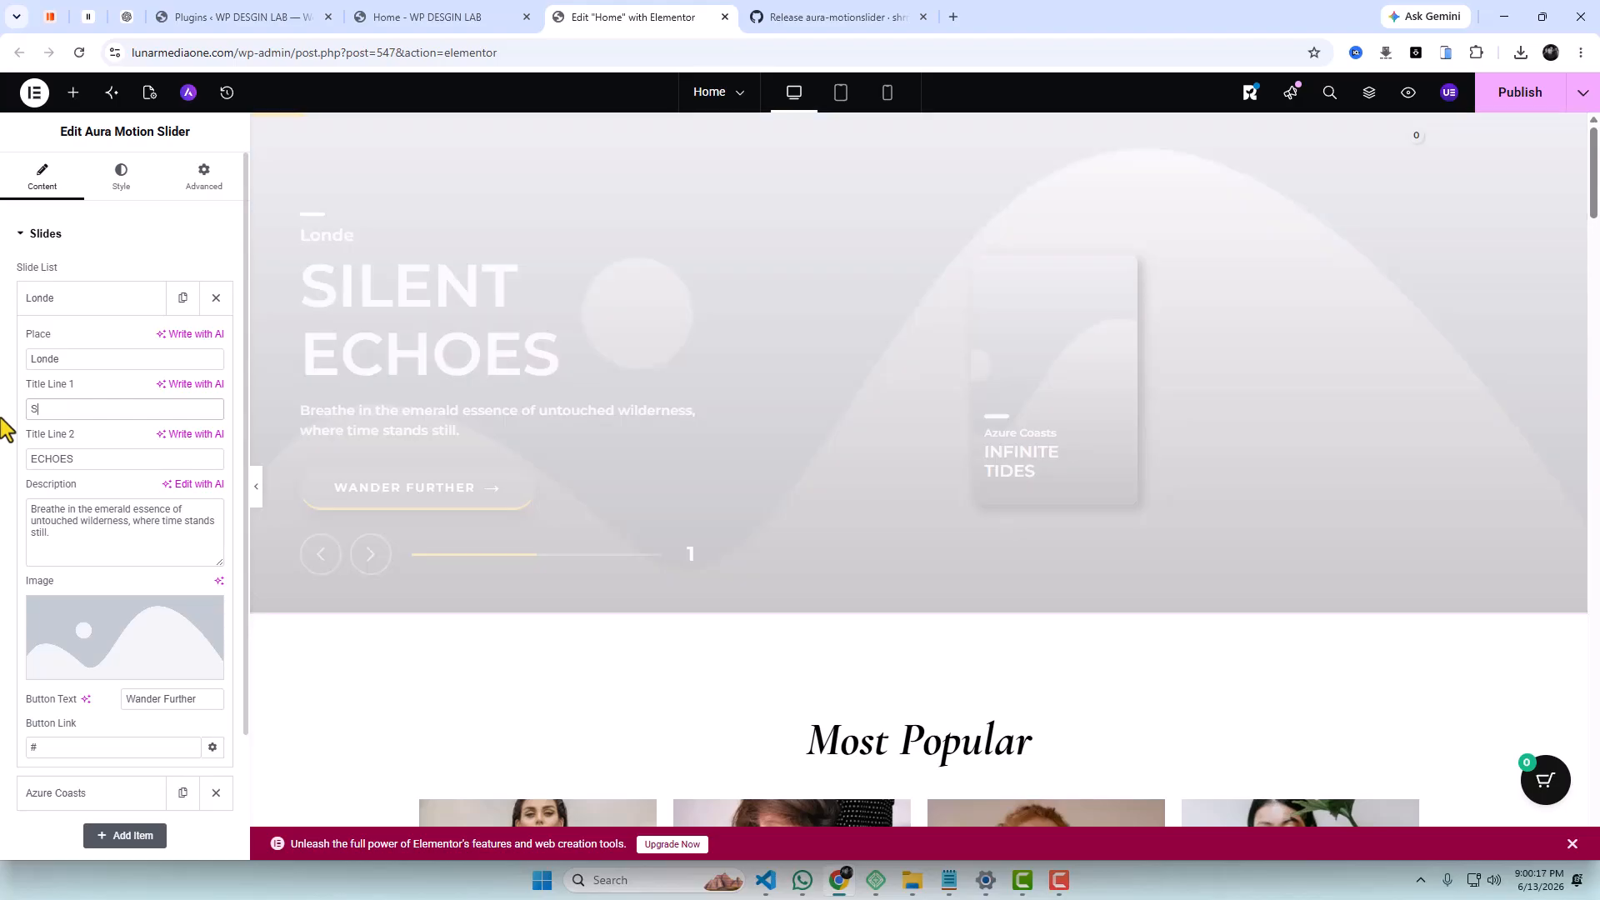
{"action": "type", "text": "lide"}
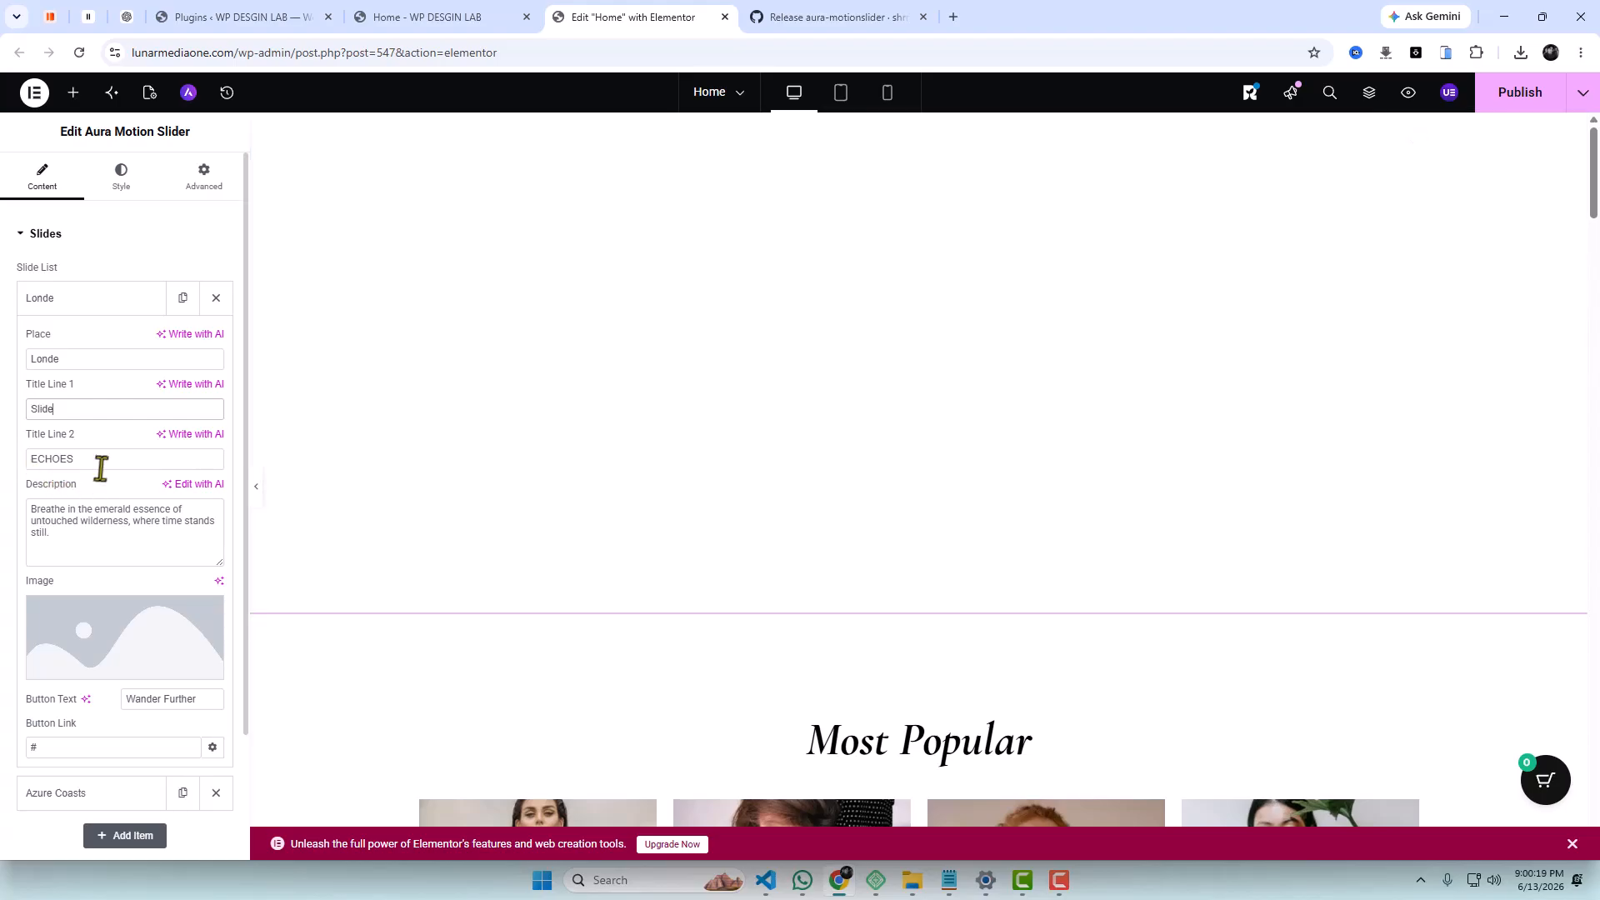
{"action": "double_click", "coordinate": [100, 460]}
{"action": "type", "text": "One"}
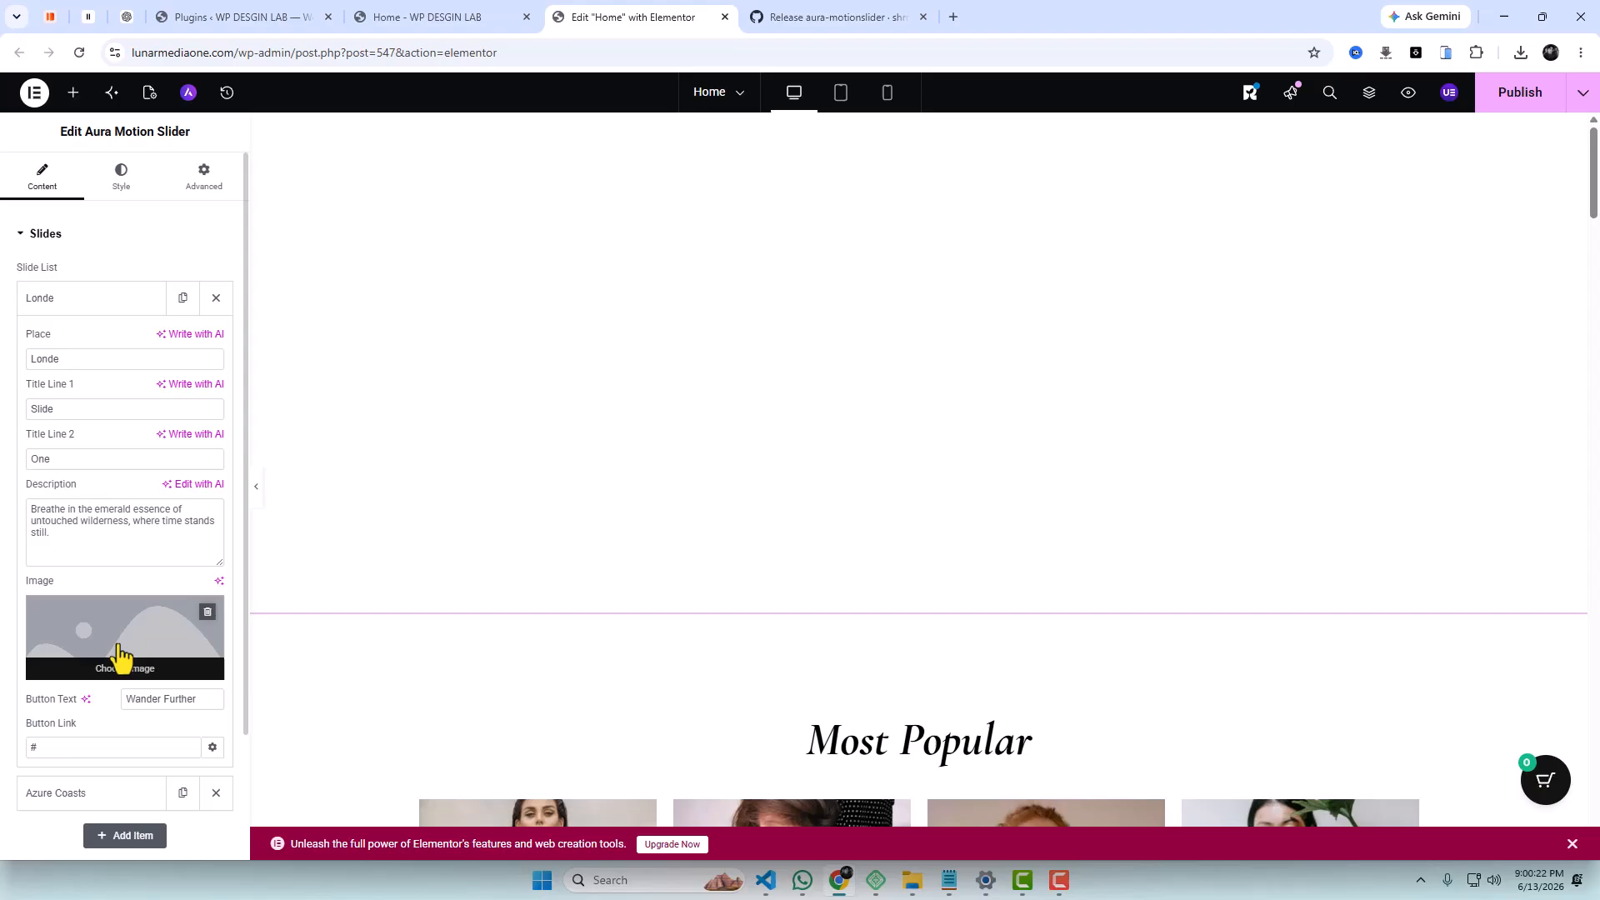
Use the library image img-01-a-red for the first slide and correct its place to "Londen".
{"action": "left_click", "coordinate": [129, 654]}
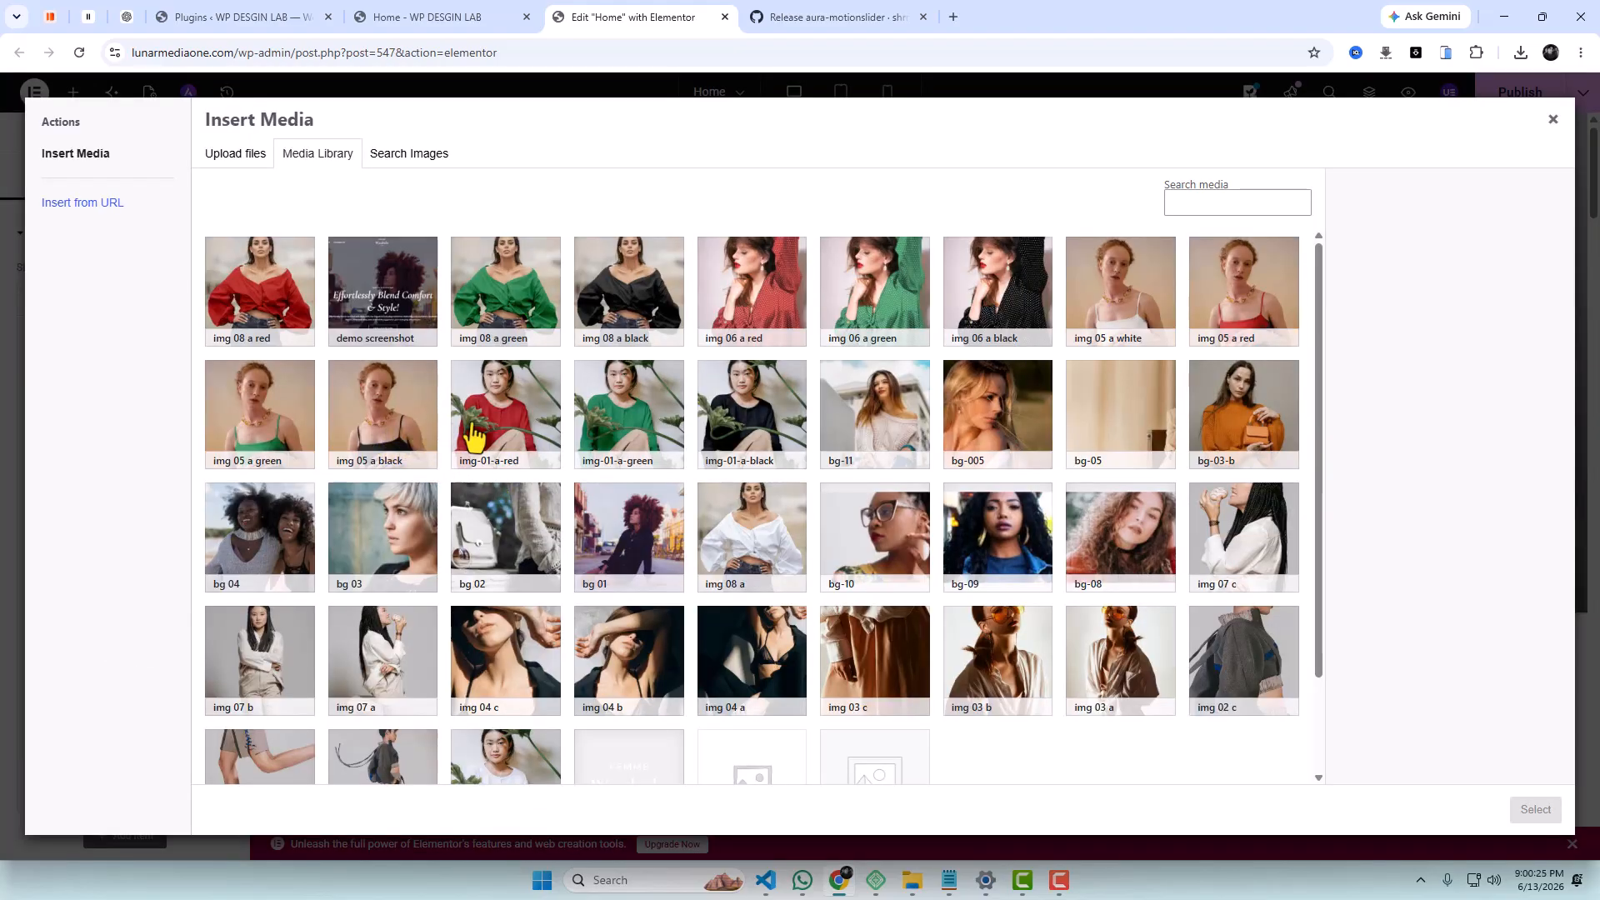
{"action": "left_click", "coordinate": [475, 435]}
{"action": "left_click", "coordinate": [1535, 809]}
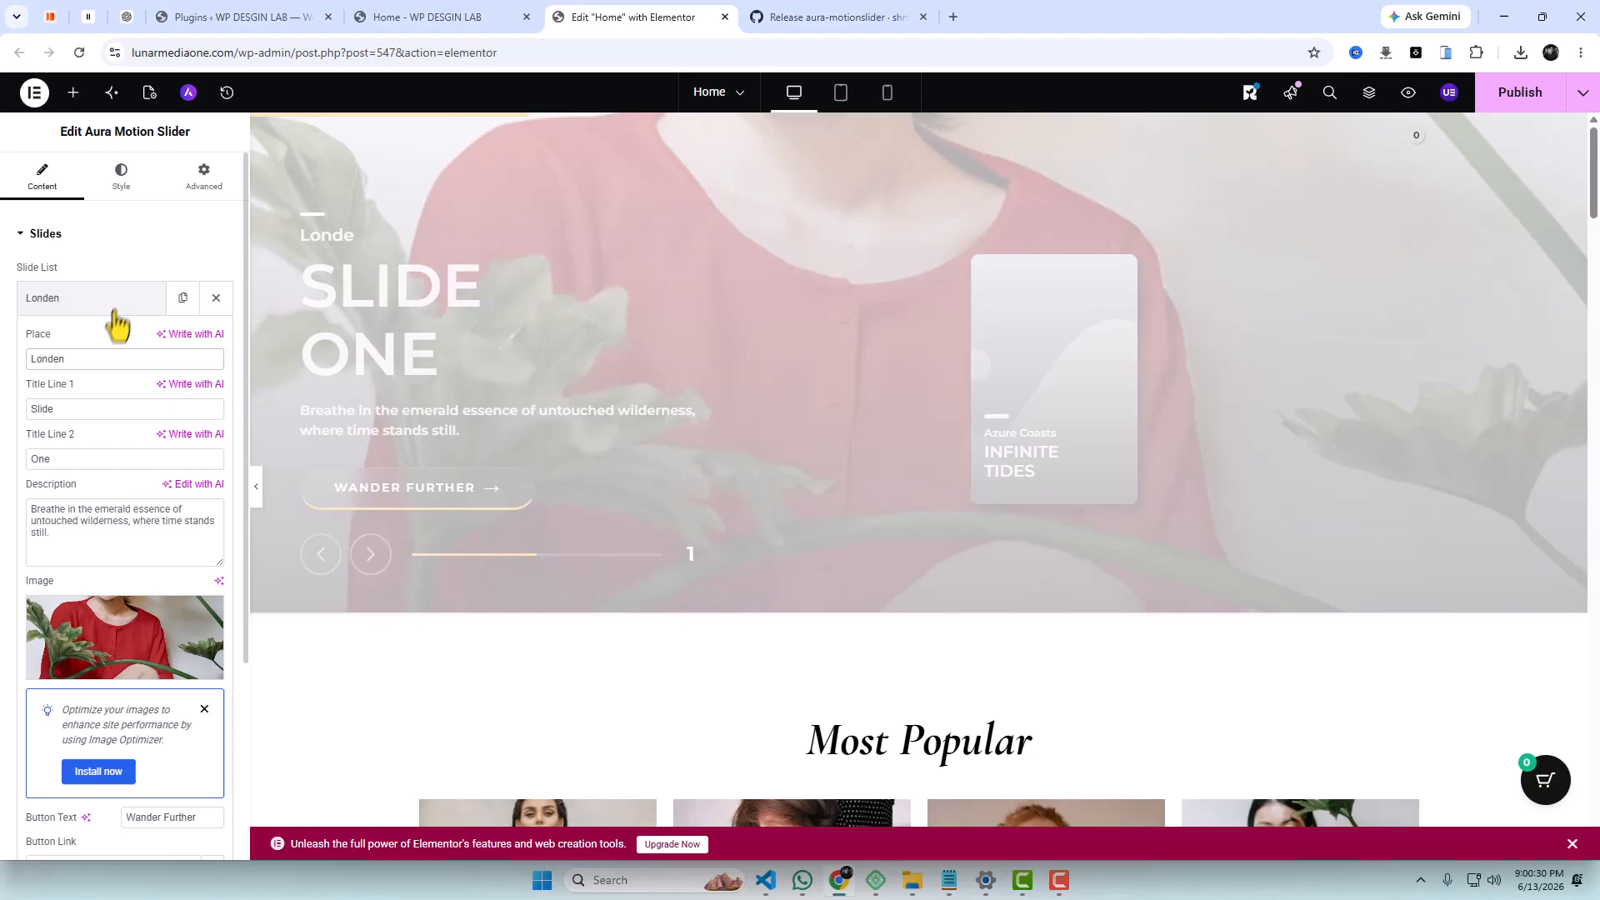
{"action": "left_click", "coordinate": [117, 311]}
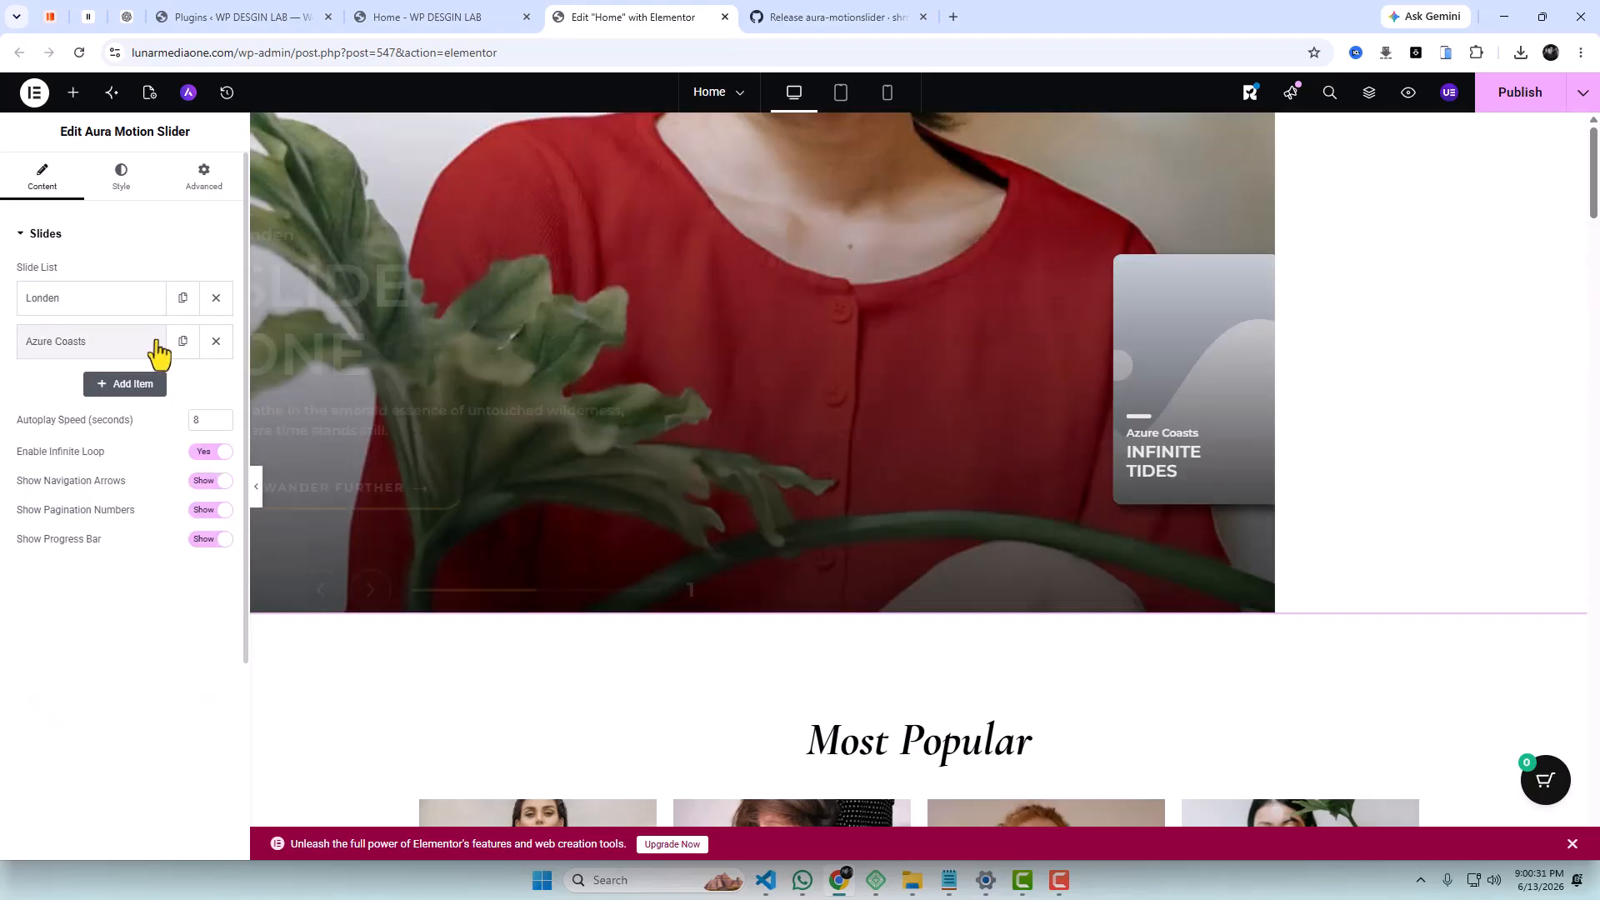
Set the second slide's place to "New York" and its title lines to "Fashion" and "Style".
{"action": "left_click", "coordinate": [157, 342]}
{"action": "type", "text": "New York"}
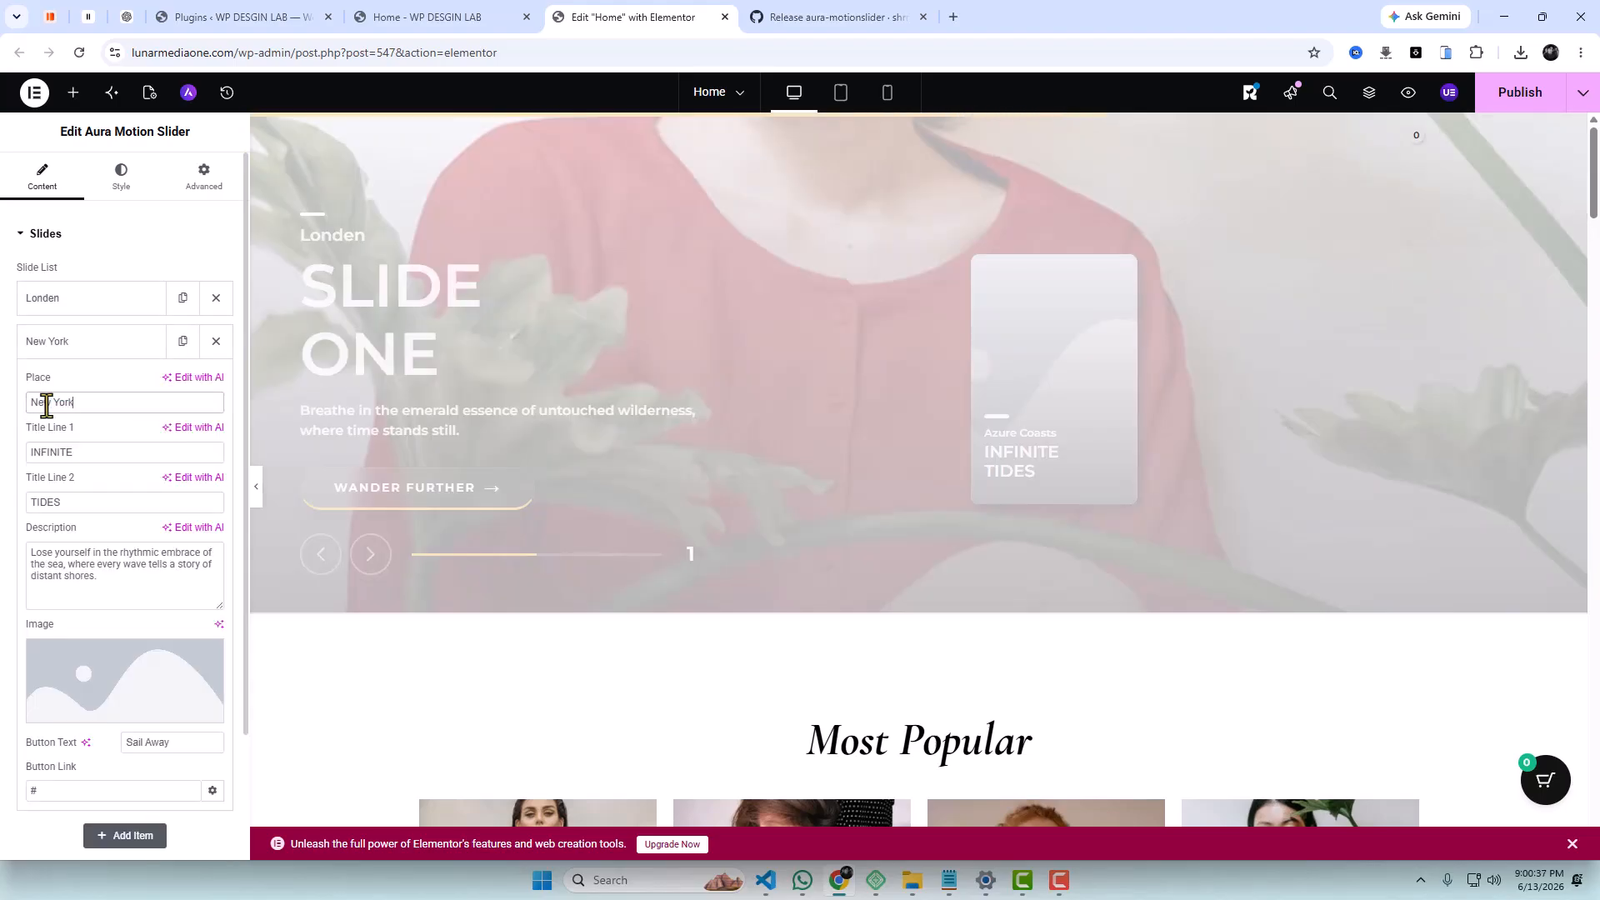
{"action": "double_click", "coordinate": [86, 453]}
{"action": "type", "text": "Fashion"}
{"action": "double_click", "coordinate": [35, 505]}
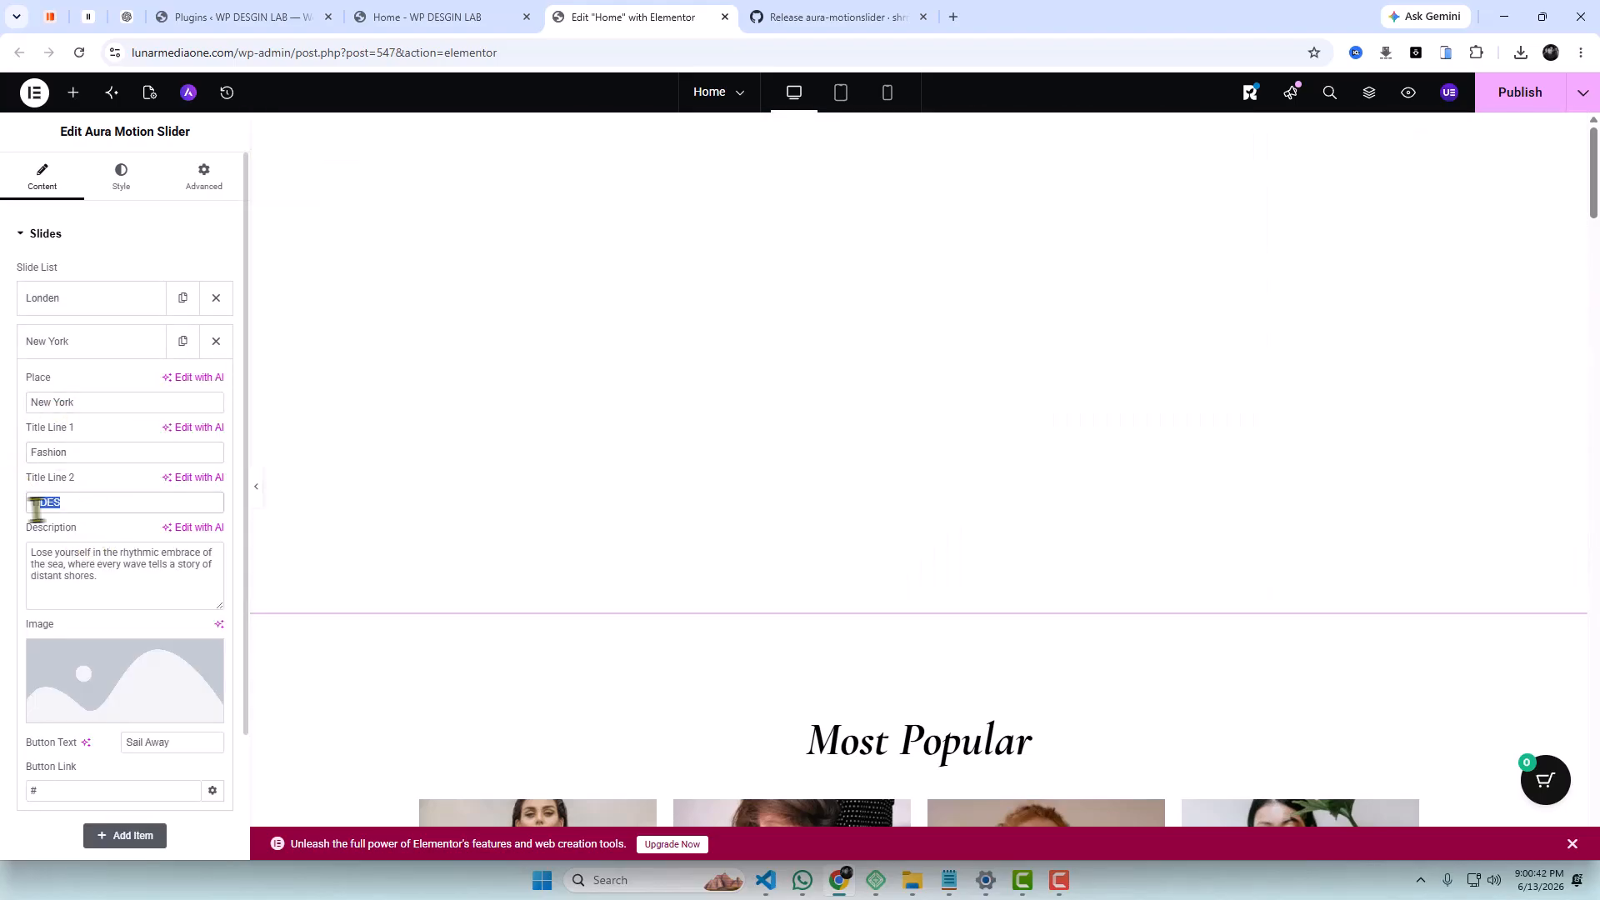
{"action": "type", "text": "Week"}
Use the library image img 08 a for the second slide and collapse its settings.
{"action": "left_click", "coordinate": [132, 658]}
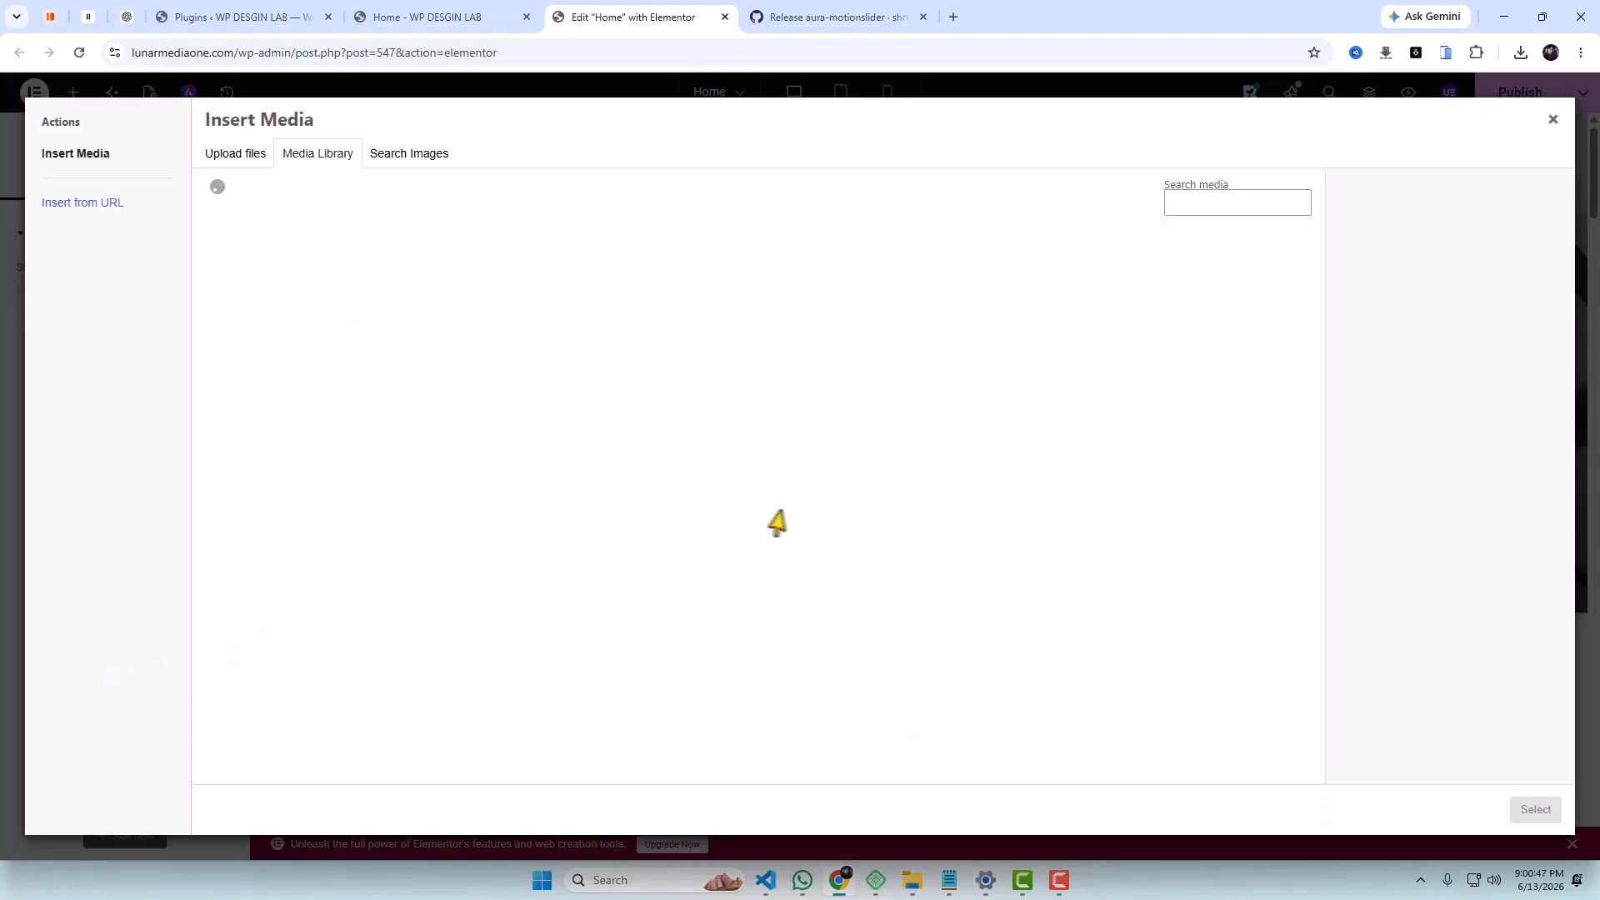
{"action": "left_click", "coordinate": [755, 536]}
{"action": "left_click", "coordinate": [1538, 812]}
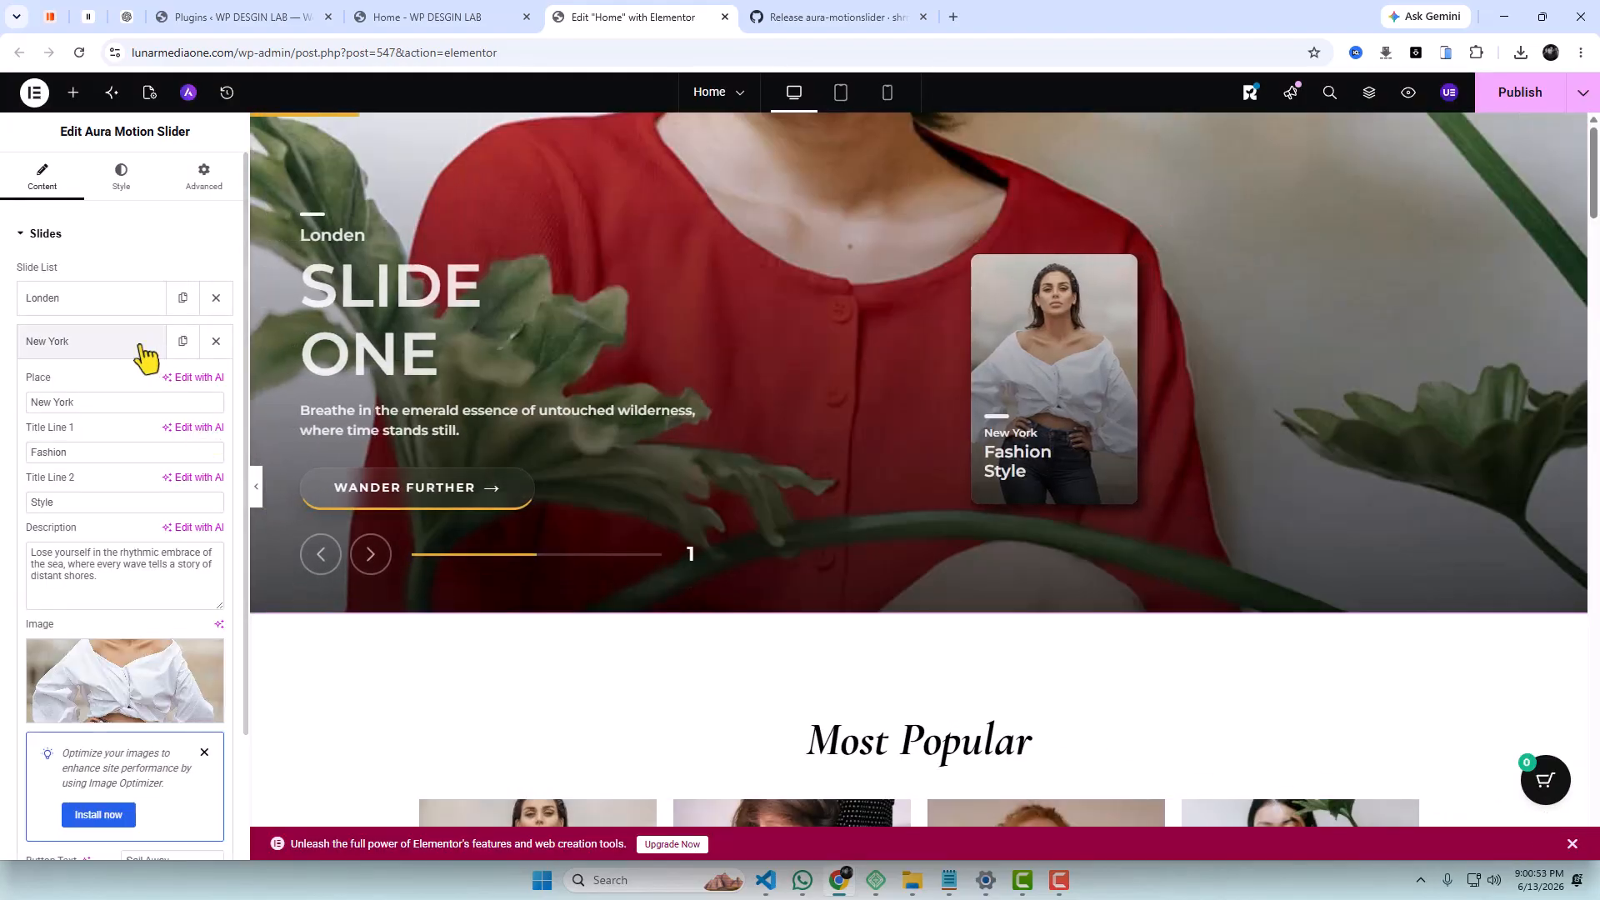
{"action": "left_click", "coordinate": [140, 345]}
Duplicate the New York slide and set the copy's title lines to "New" and "Slide".
{"action": "left_click", "coordinate": [137, 304]}
{"action": "left_click", "coordinate": [131, 307]}
{"action": "left_click", "coordinate": [183, 342]}
{"action": "left_click", "coordinate": [131, 389]}
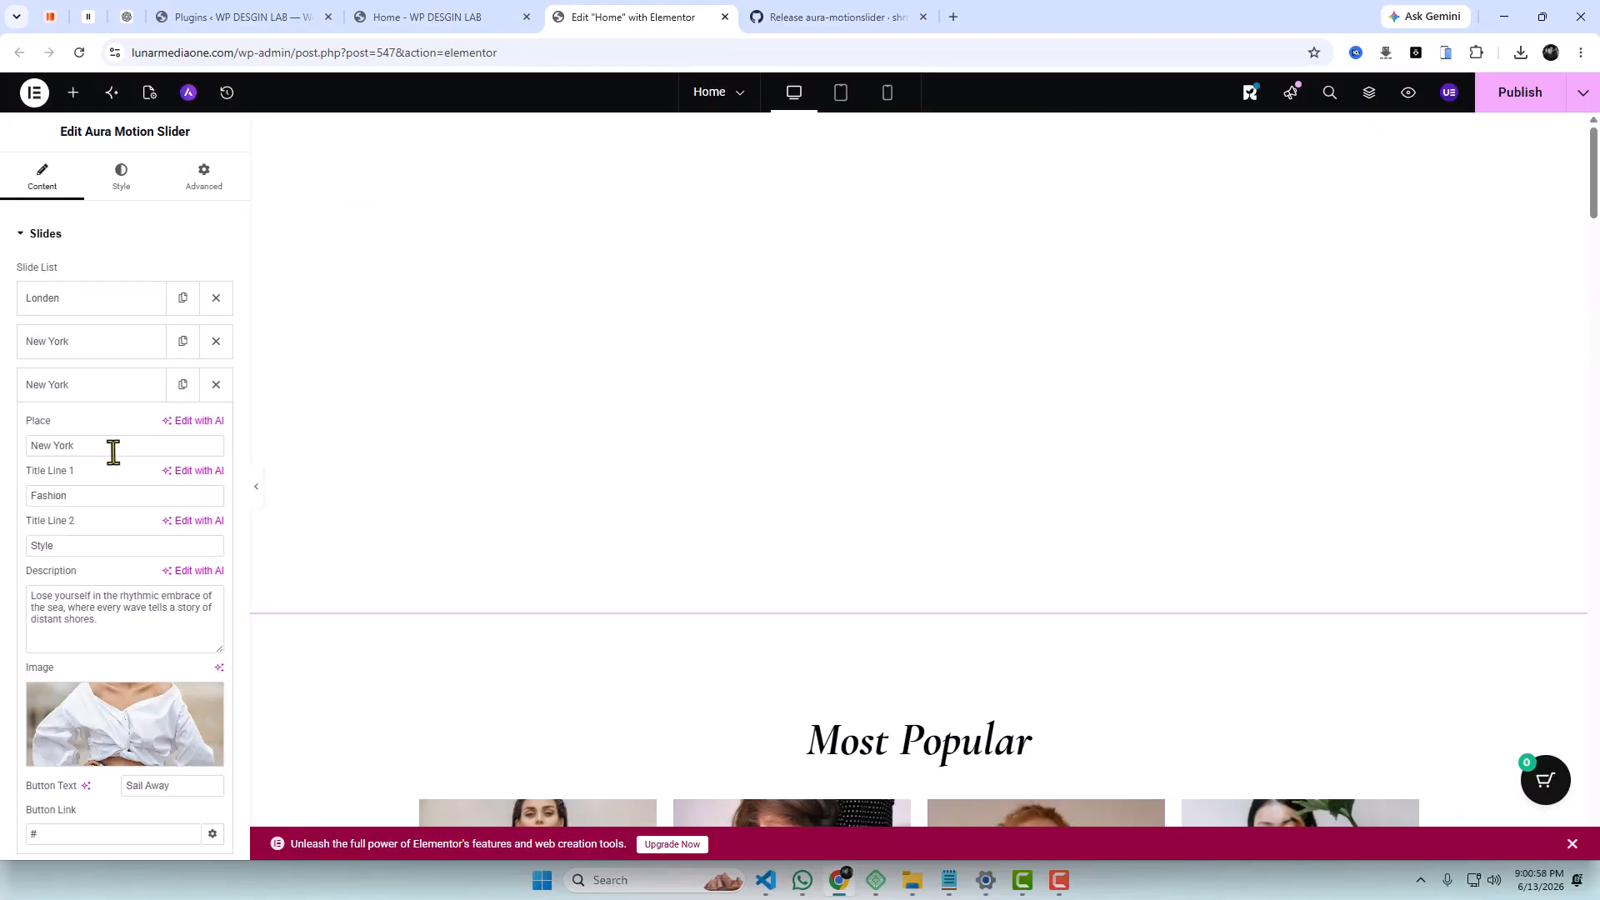
{"action": "triple_click", "coordinate": [113, 447]}
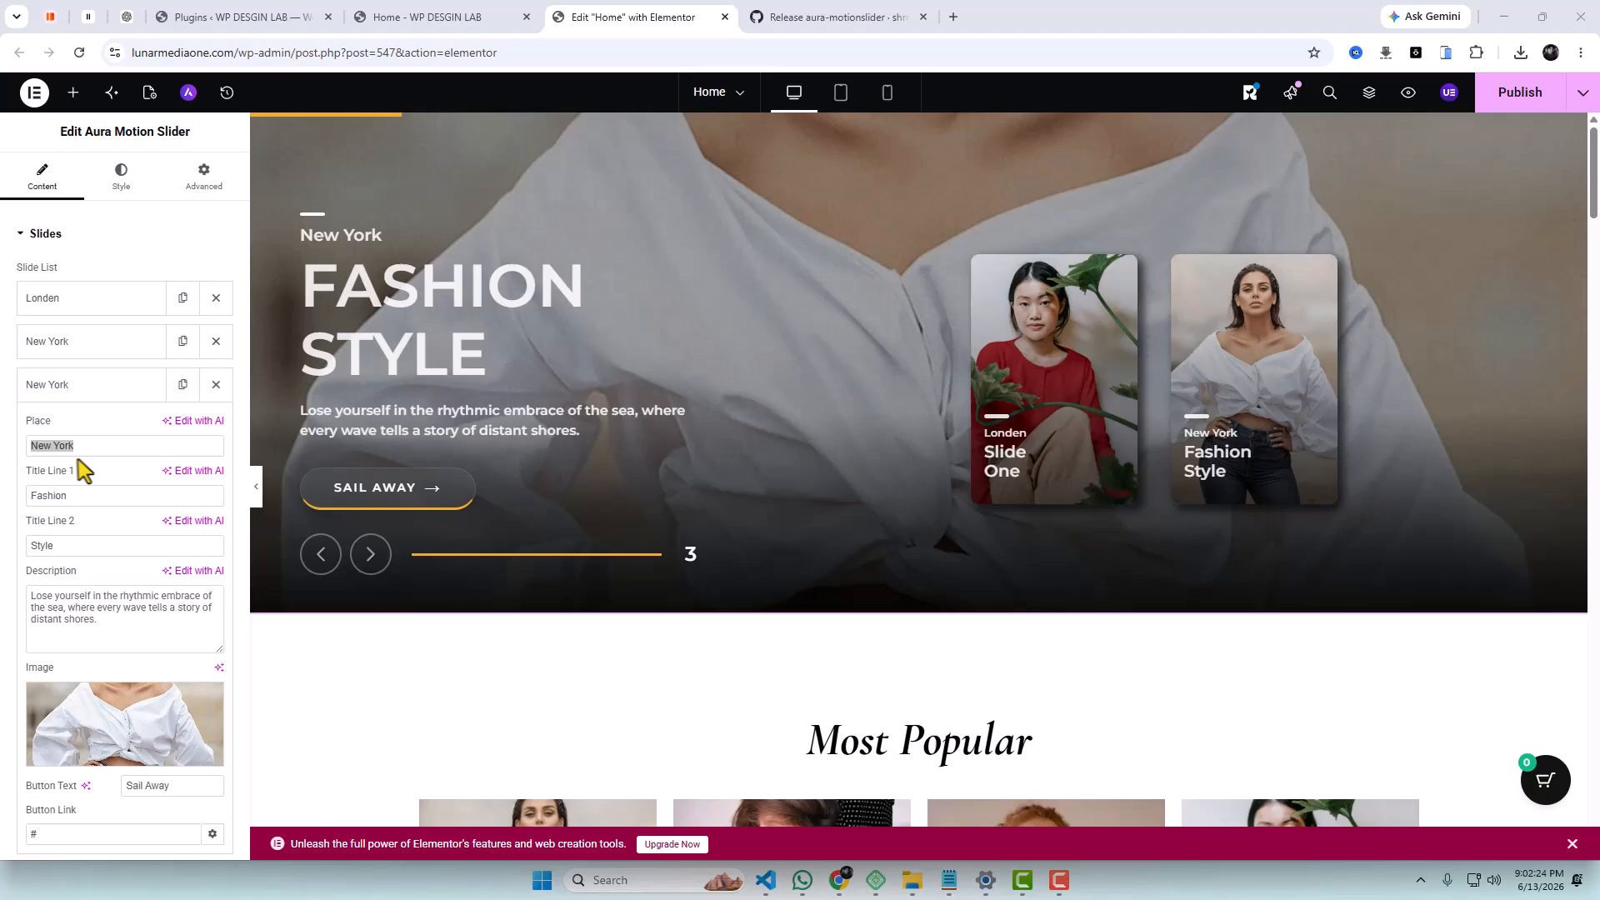
{"action": "triple_click", "coordinate": [32, 495]}
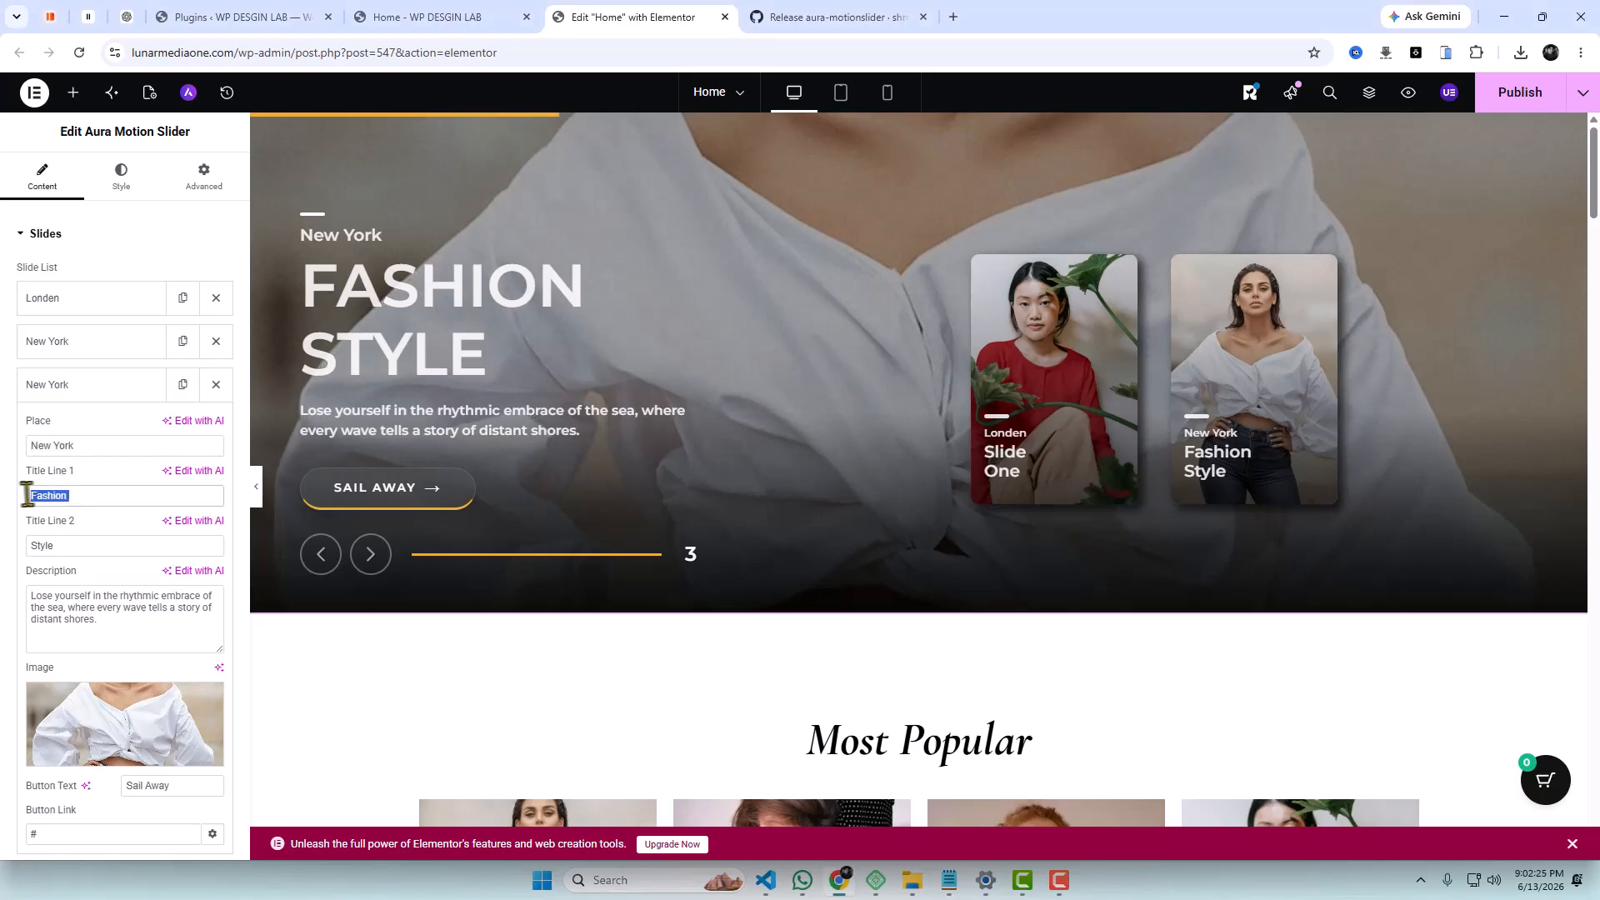
{"action": "key", "text": "BackSpace"}
{"action": "left_click_drag", "start_coordinate": [90, 554], "coordinate": [17, 555]}
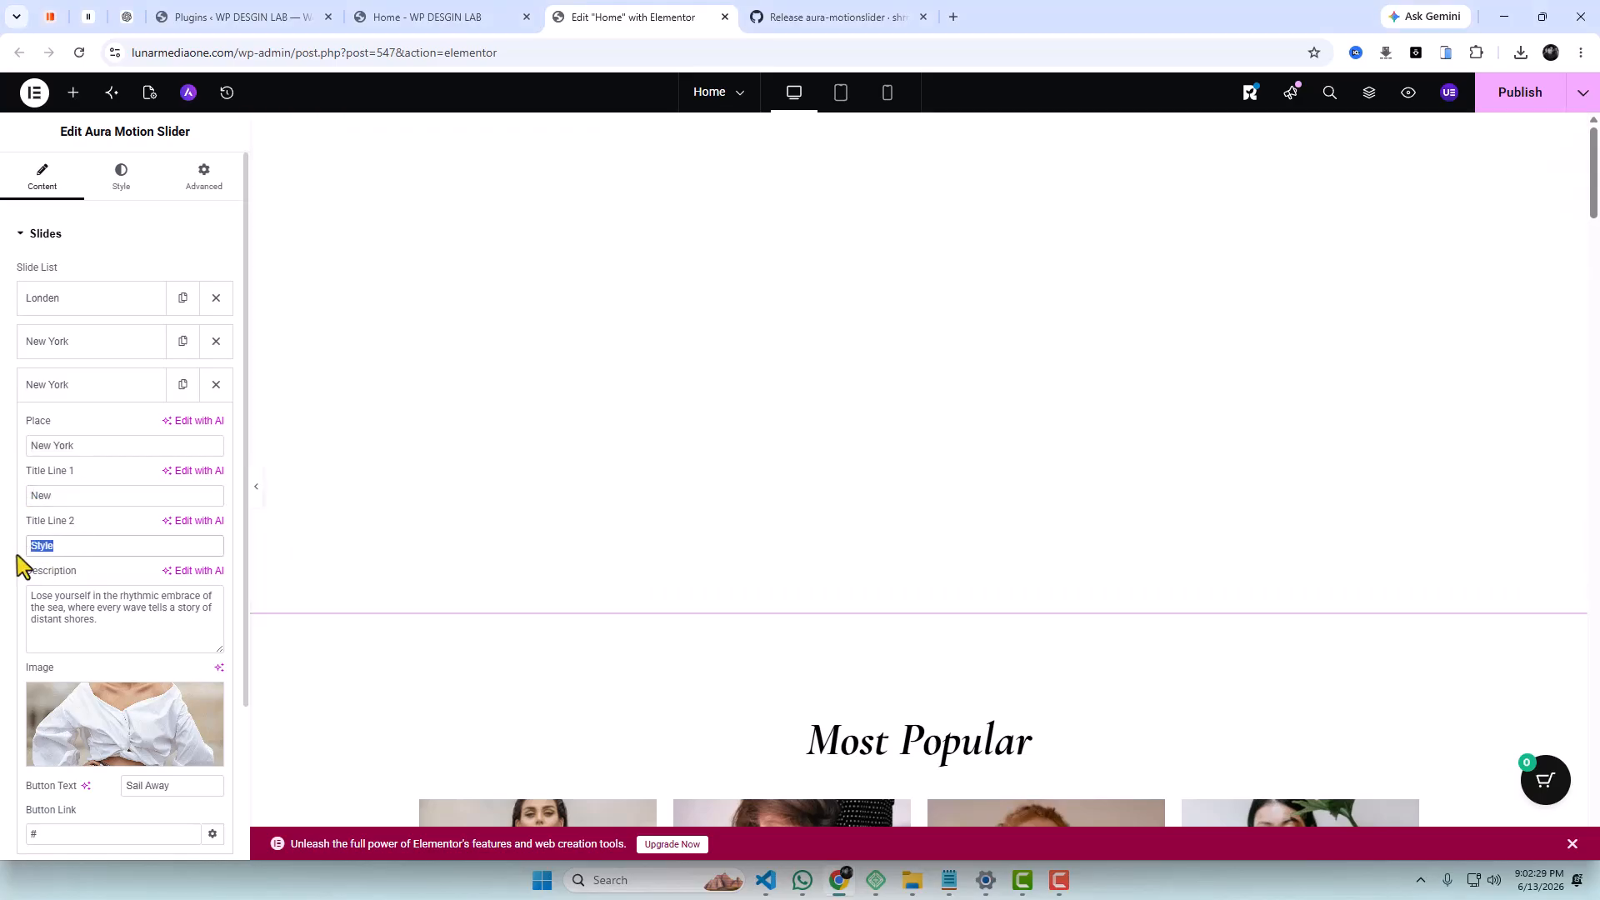
{"action": "type", "text": "Slide"}
Replace the third slide's image with img 04 b from the media library and collapse its settings.
{"action": "left_click", "coordinate": [159, 722]}
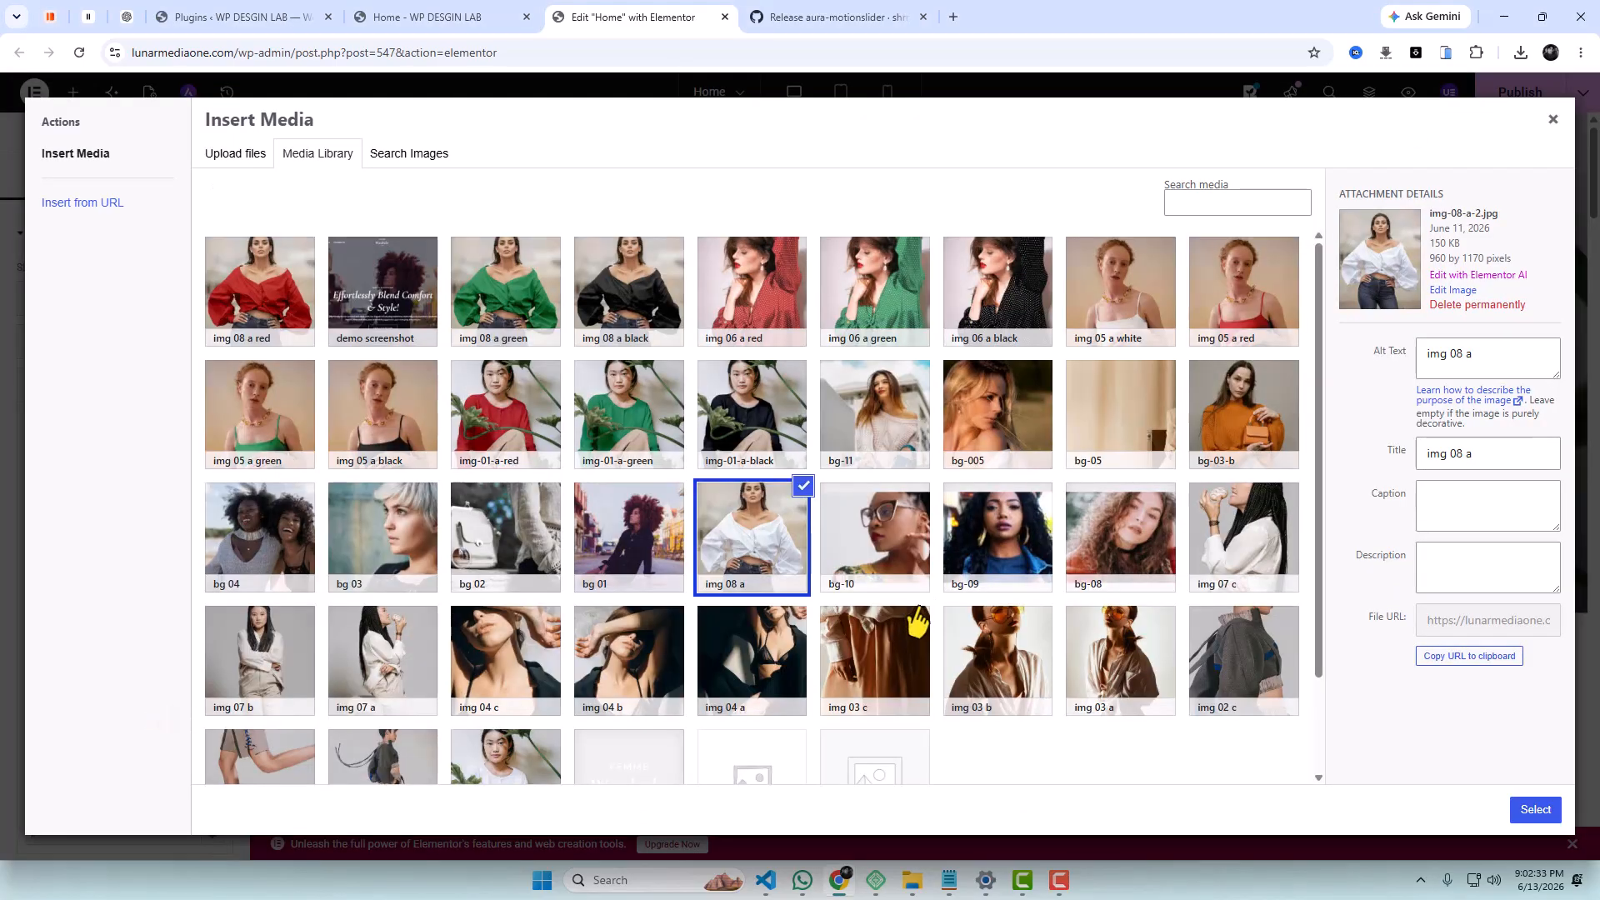
{"action": "left_click", "coordinate": [636, 677]}
{"action": "left_click", "coordinate": [1534, 809]}
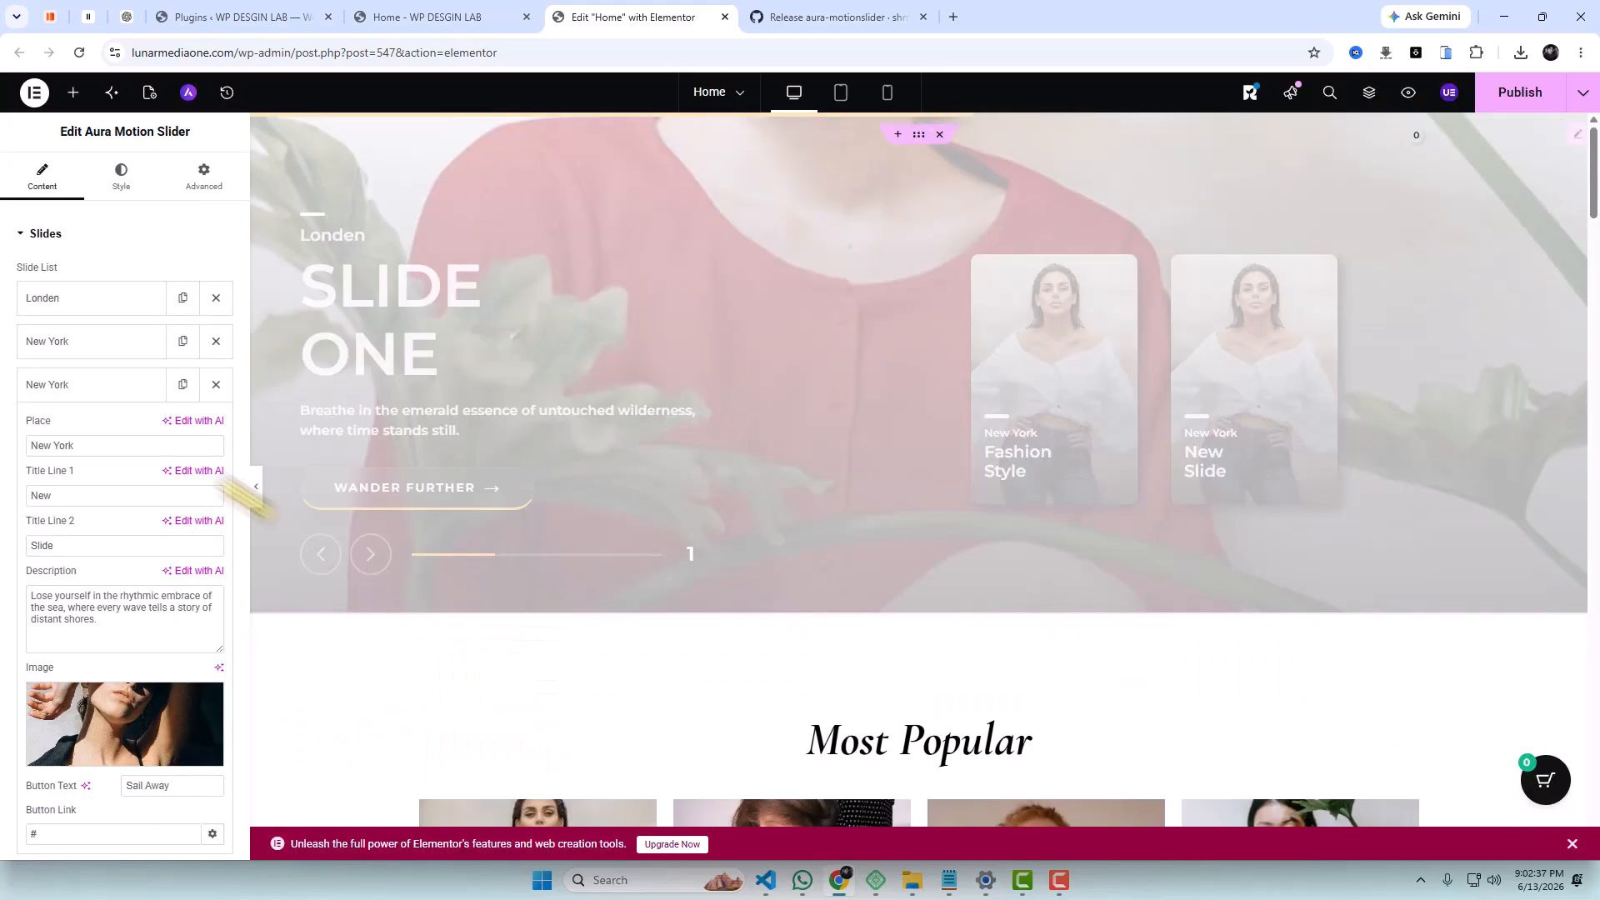
{"action": "left_click", "coordinate": [92, 385]}
Duplicate the third slide and set the copy's place to "New City" and its title to "New Year" and "Vibe".
{"action": "left_click", "coordinate": [182, 386]}
{"action": "left_click", "coordinate": [167, 429]}
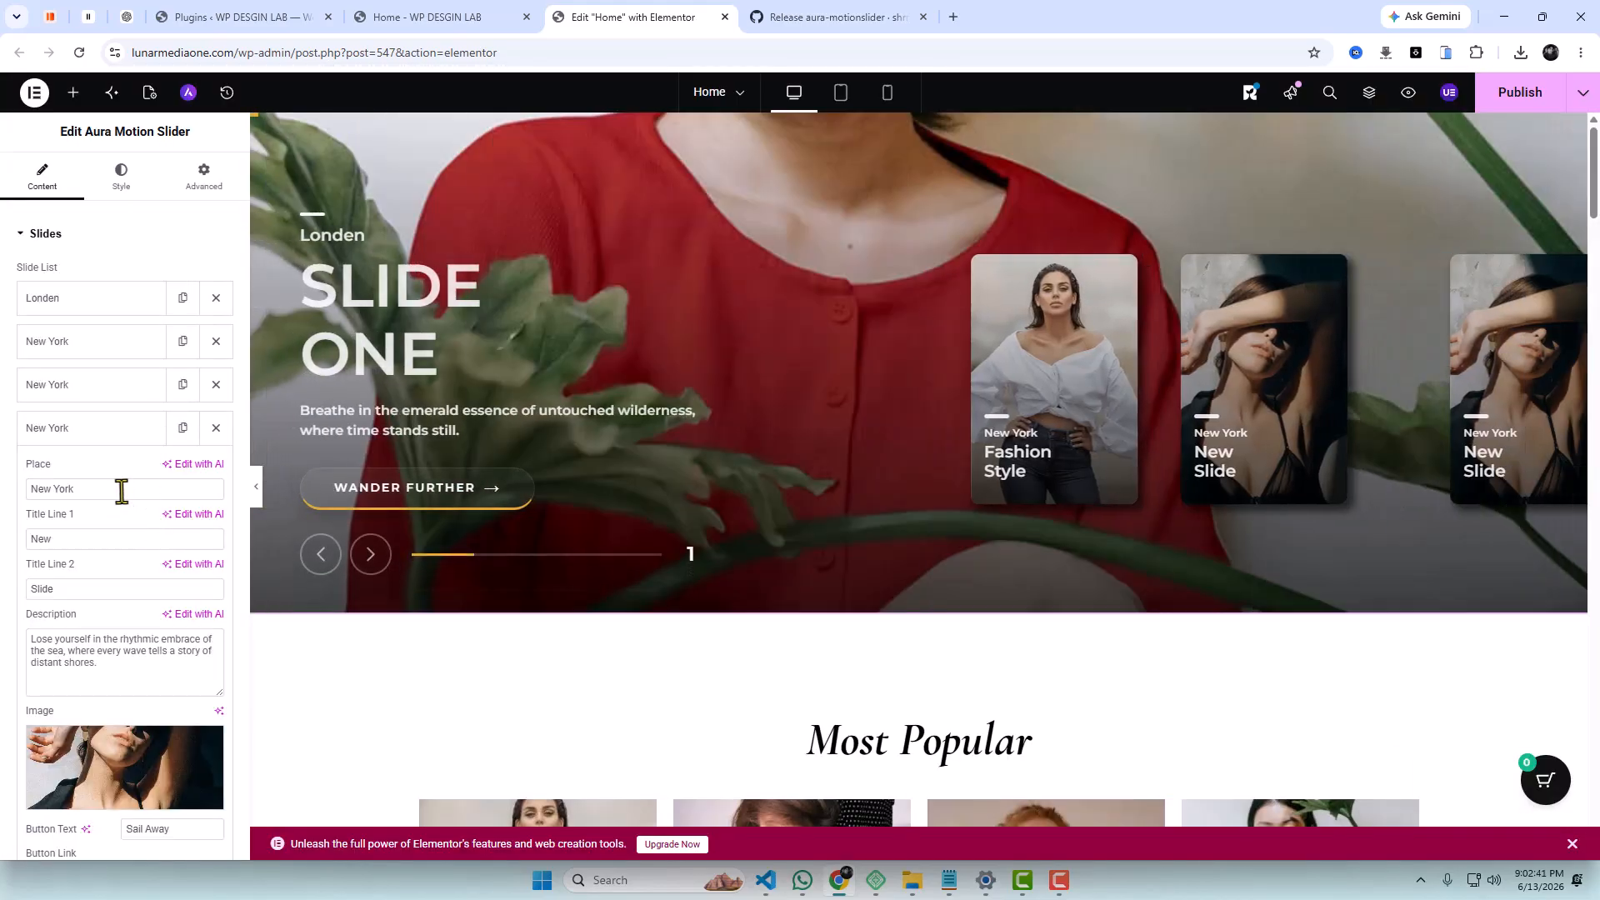
{"action": "triple_click", "coordinate": [121, 489]}
{"action": "type", "text": "N"}
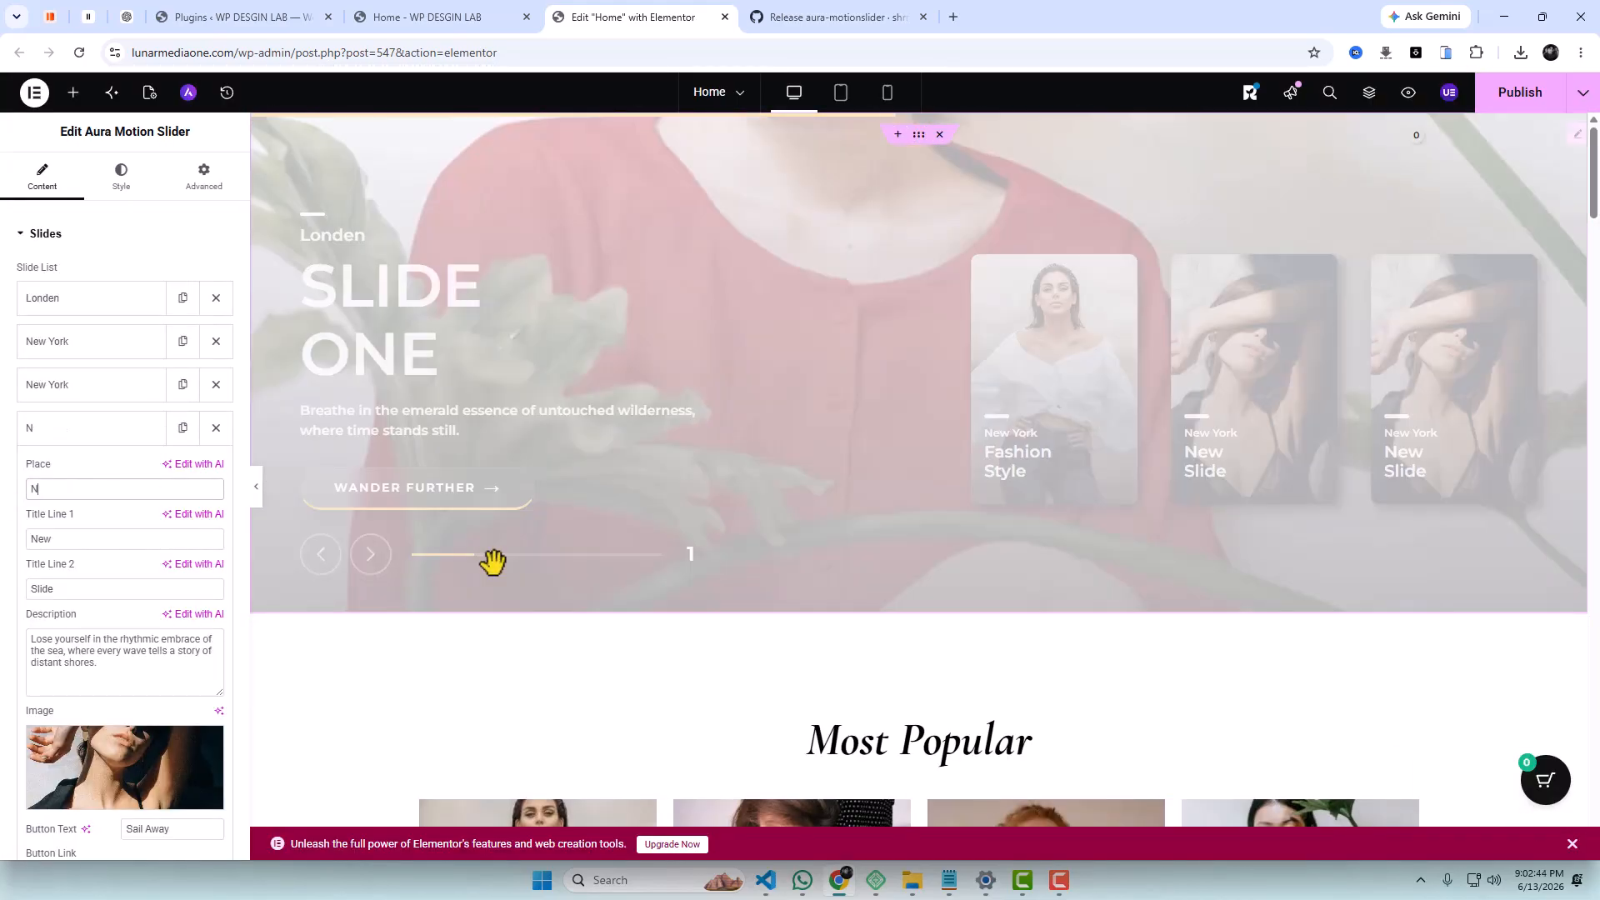
{"action": "type", "text": "ew City"}
{"action": "triple_click", "coordinate": [136, 540]}
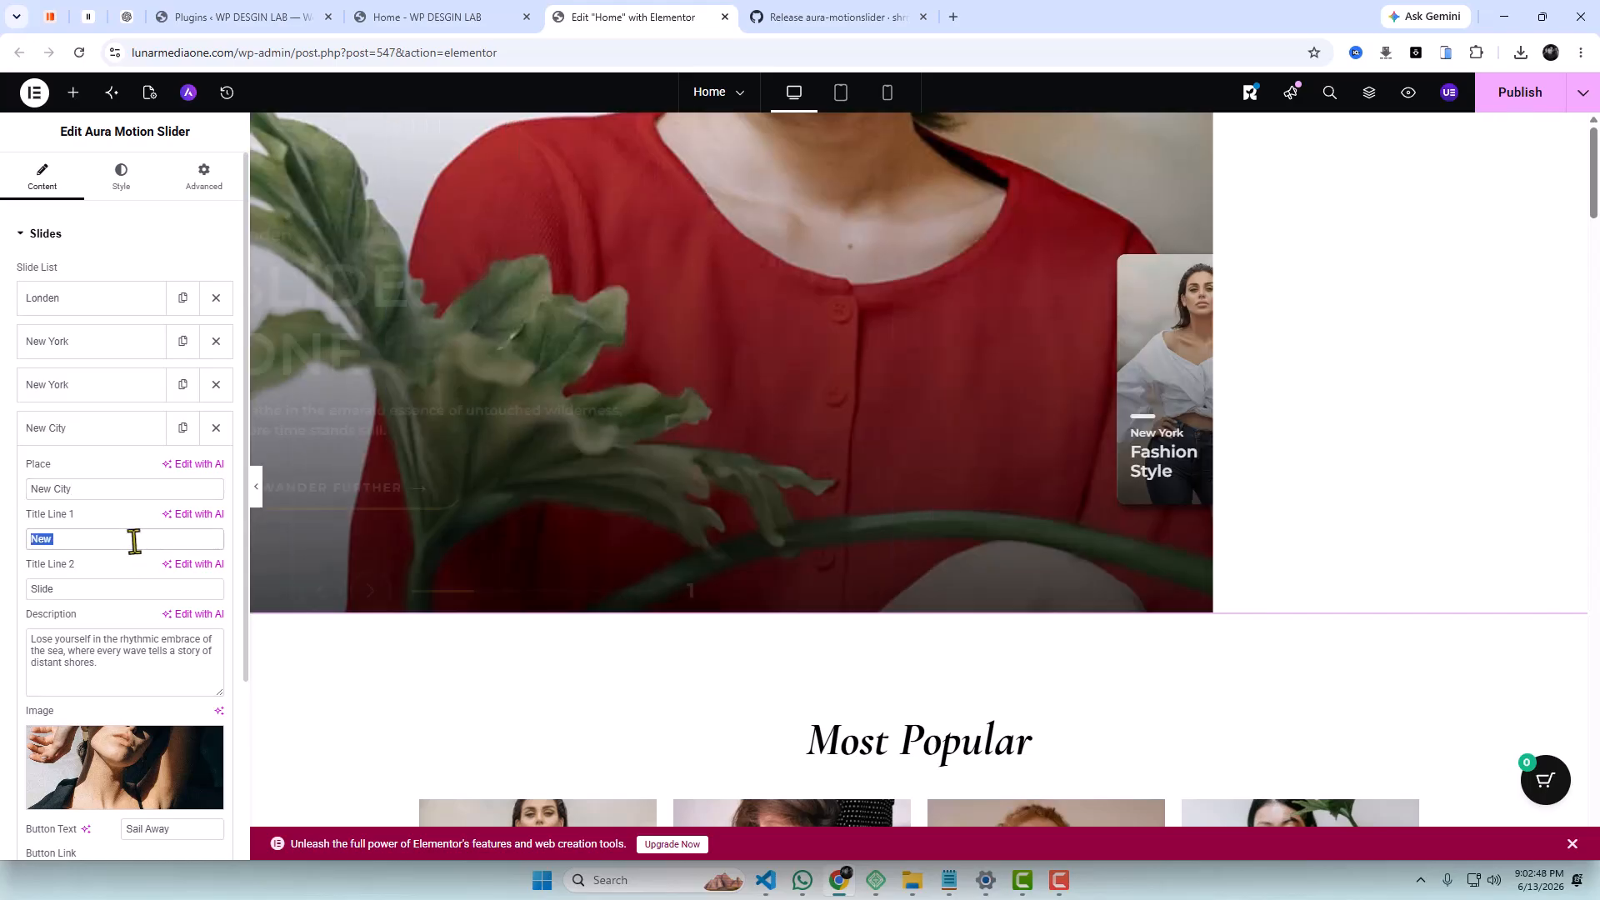
In the slider's style settings, set the slider height to 92 vh.
{"action": "left_click", "coordinate": [125, 188]}
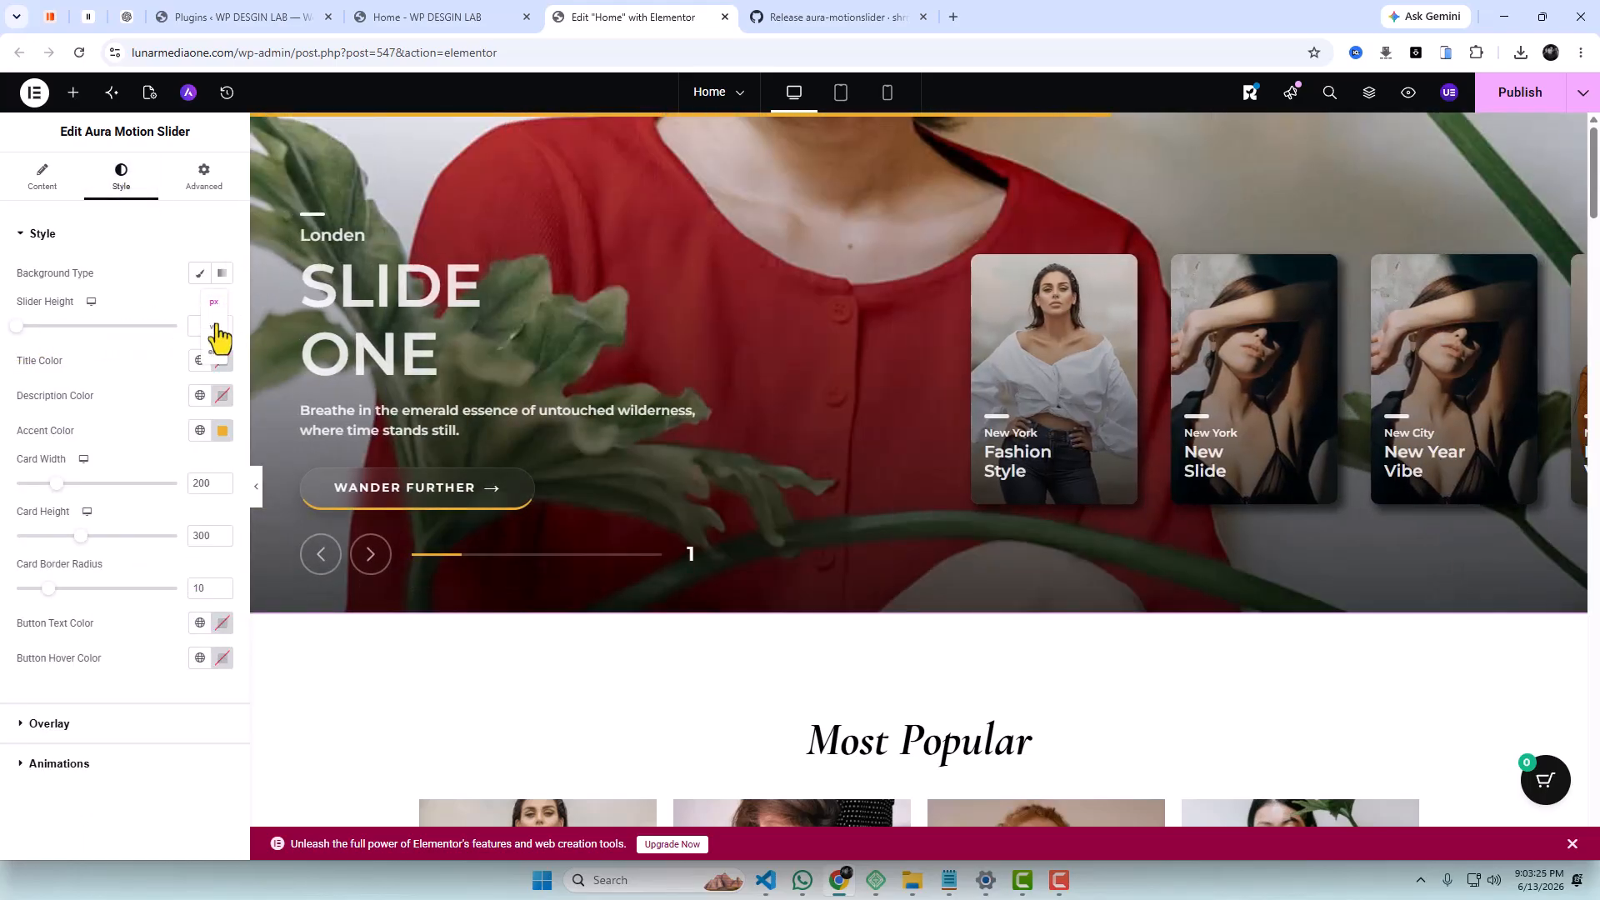
{"action": "left_click", "coordinate": [218, 336]}
{"action": "left_click_drag", "start_coordinate": [20, 331], "coordinate": [152, 331]}
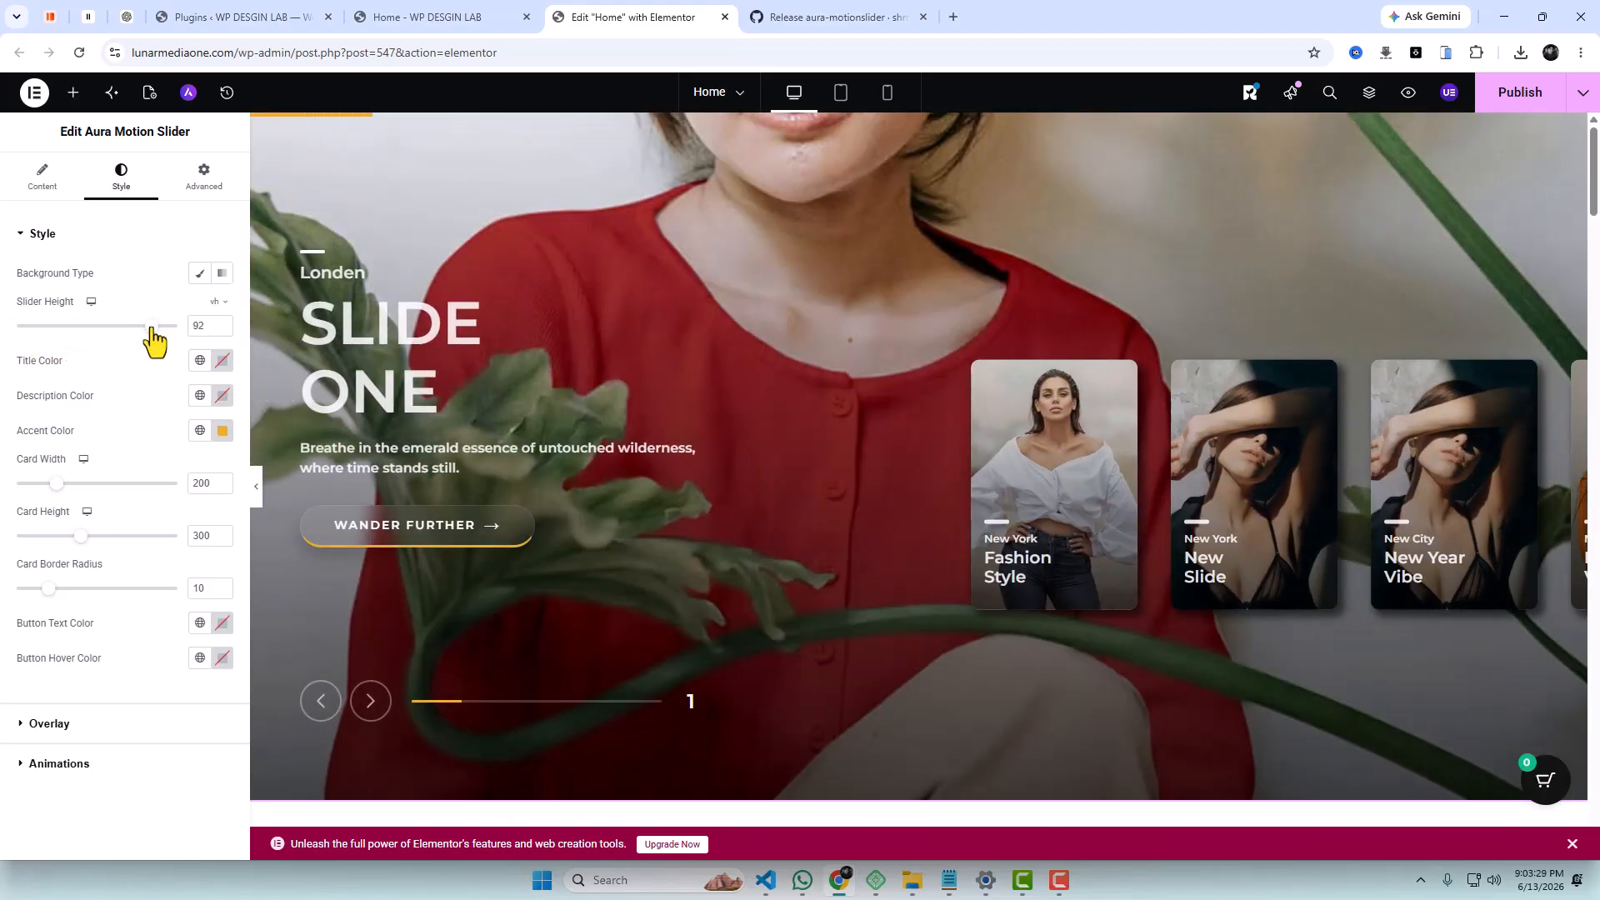
Set the slider's title color to white (#FFFFFF) and the description color to off-white.
{"action": "left_click", "coordinate": [223, 361]}
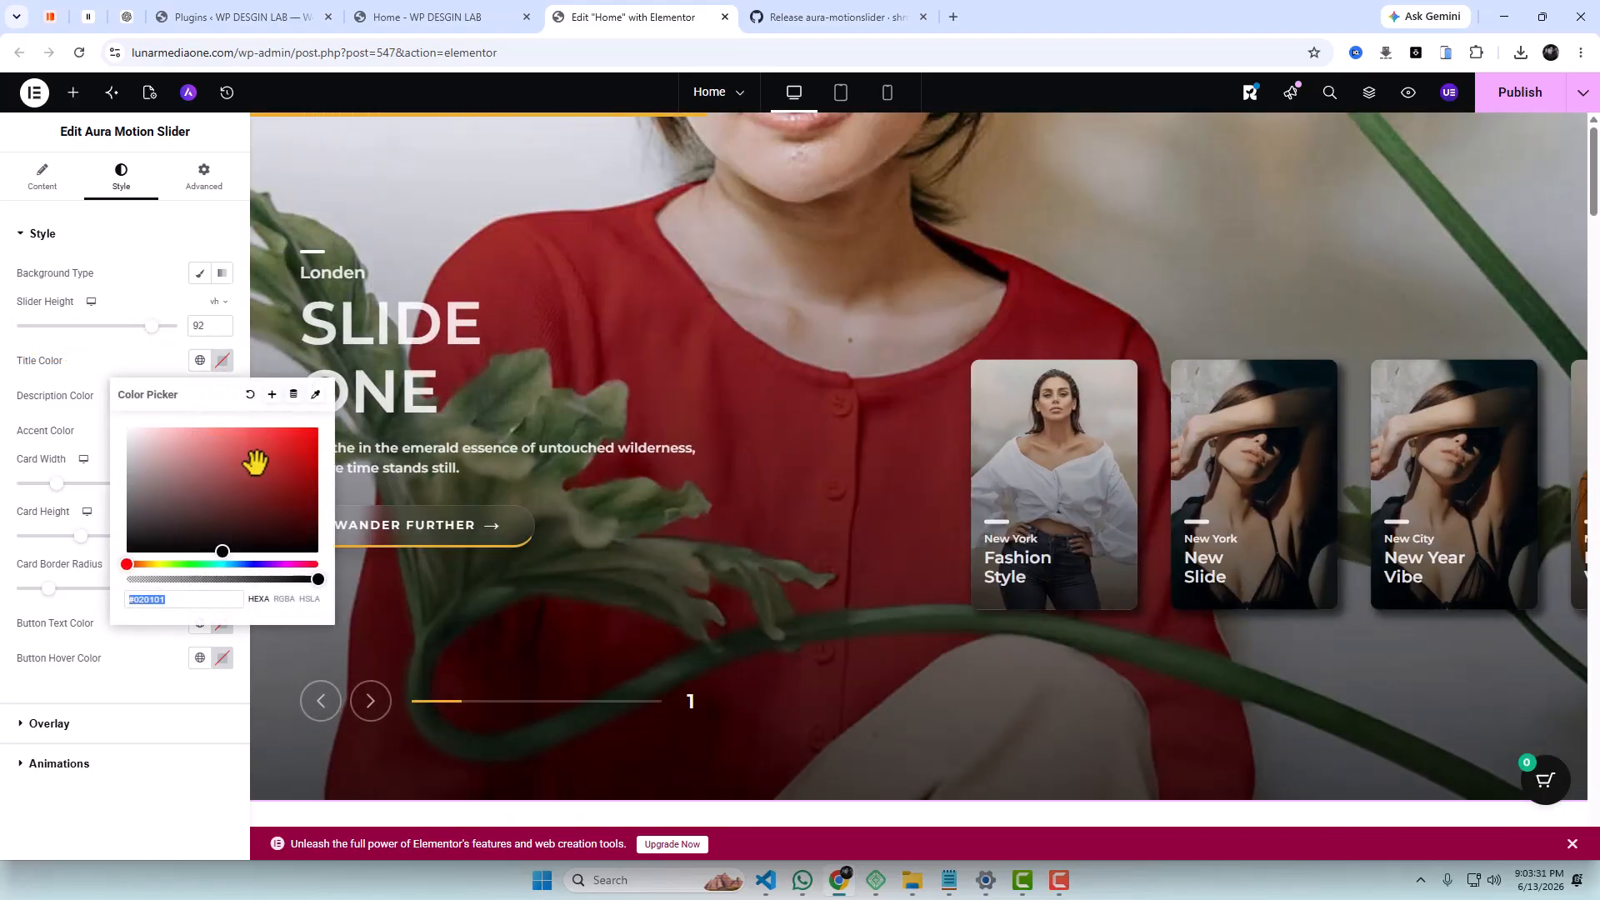
{"action": "left_click_drag", "start_coordinate": [253, 464], "coordinate": [116, 435]}
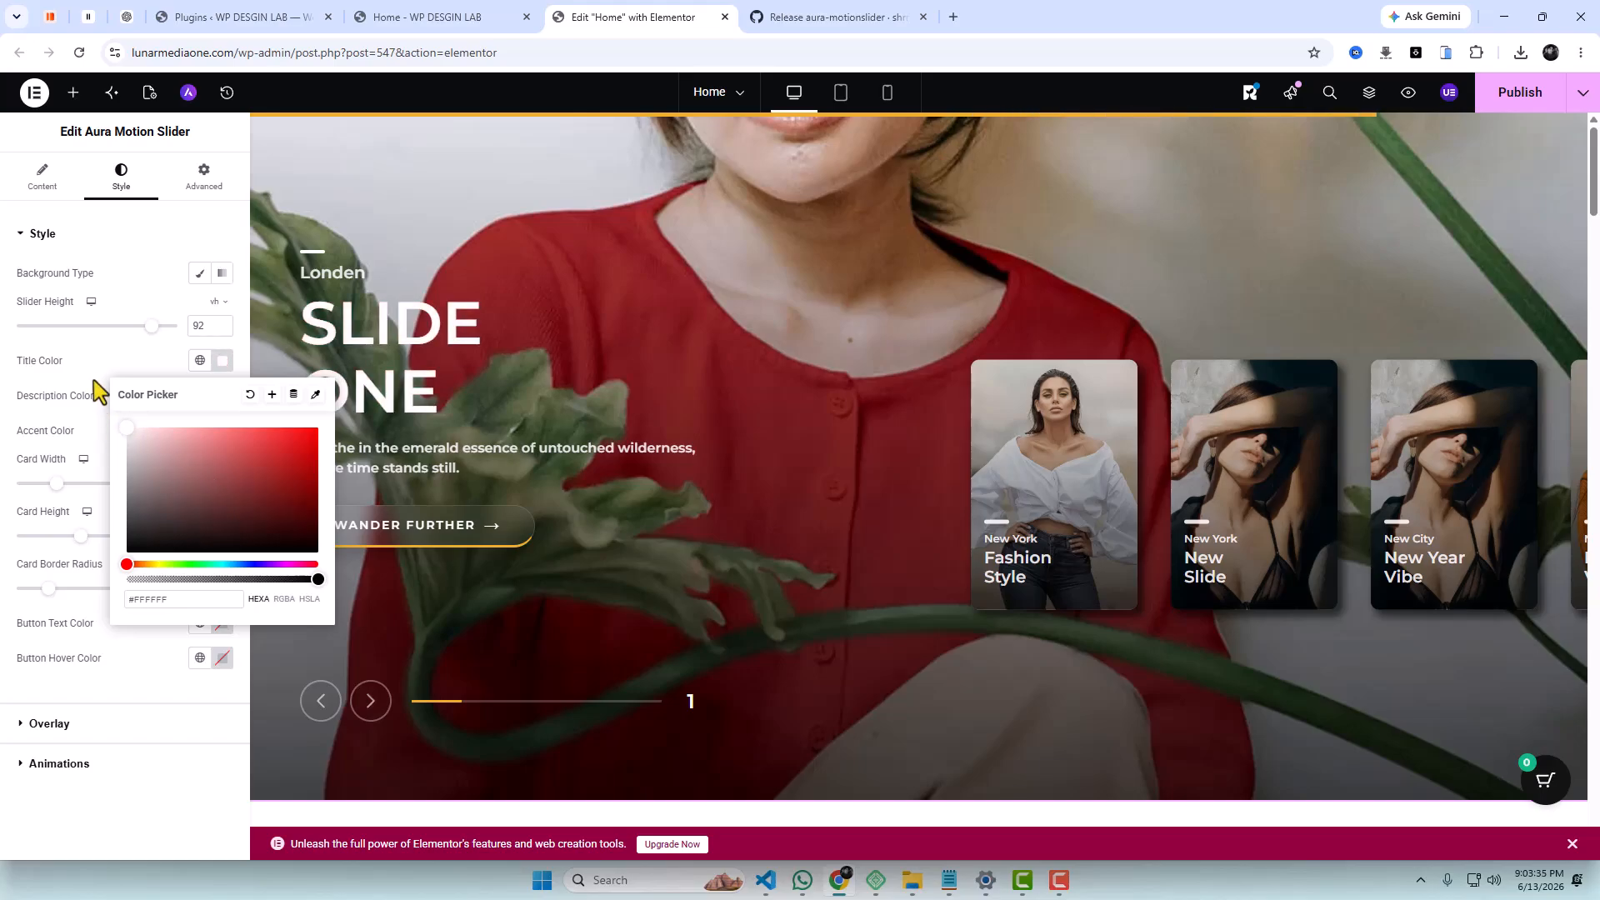
{"action": "left_click", "coordinate": [98, 389]}
{"action": "left_click", "coordinate": [222, 395]}
{"action": "left_click_drag", "start_coordinate": [247, 558], "coordinate": [133, 468]}
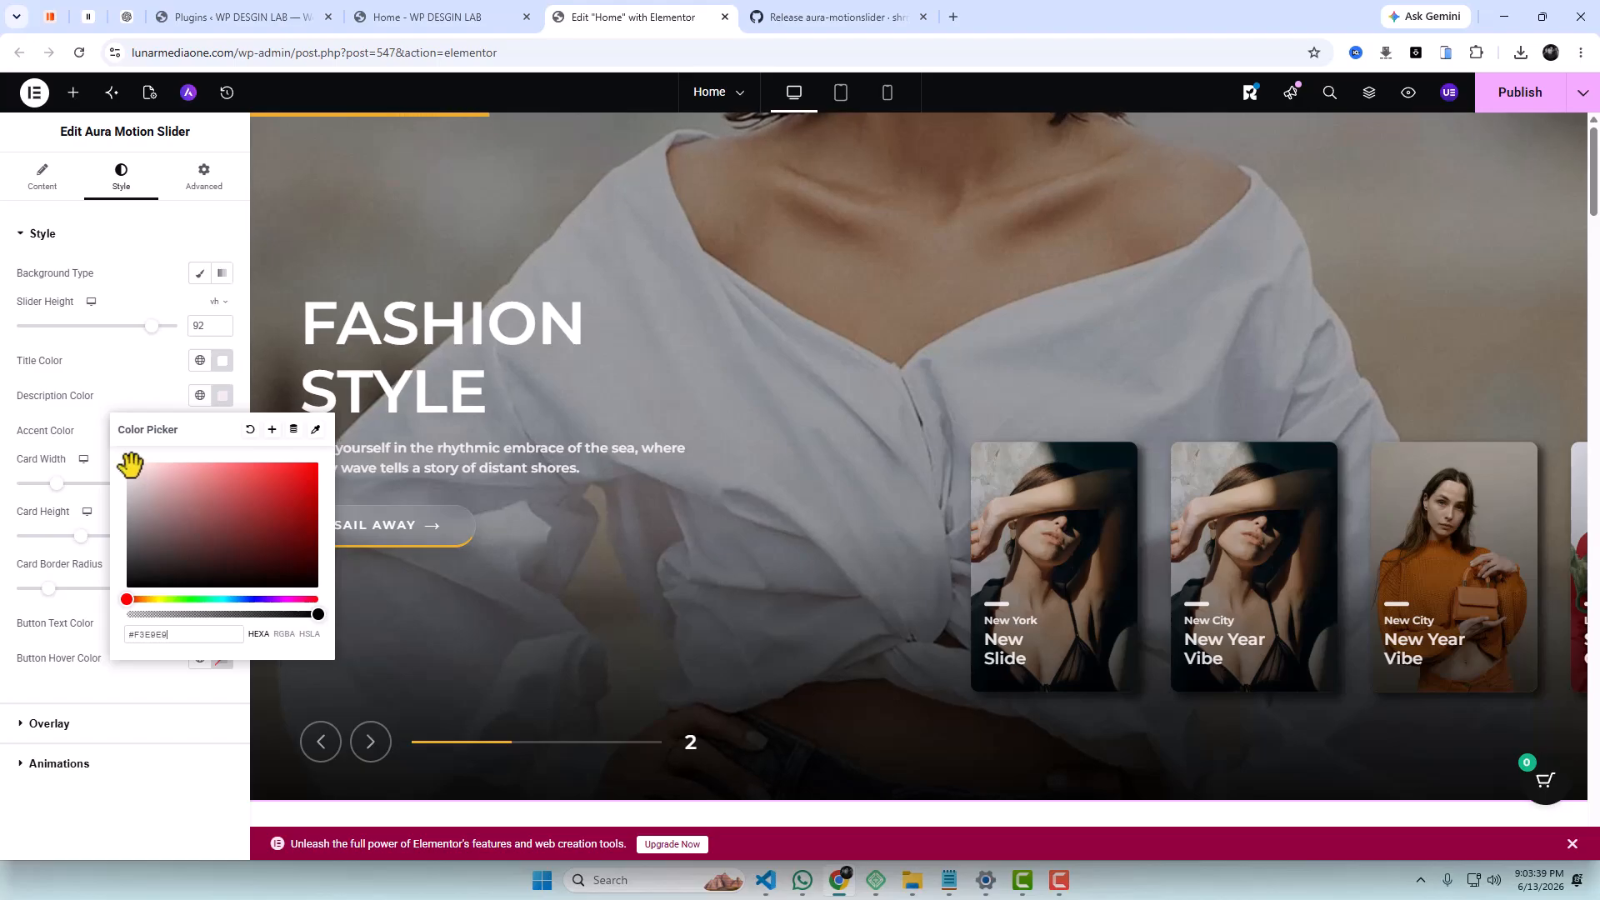
{"action": "left_click", "coordinate": [86, 429]}
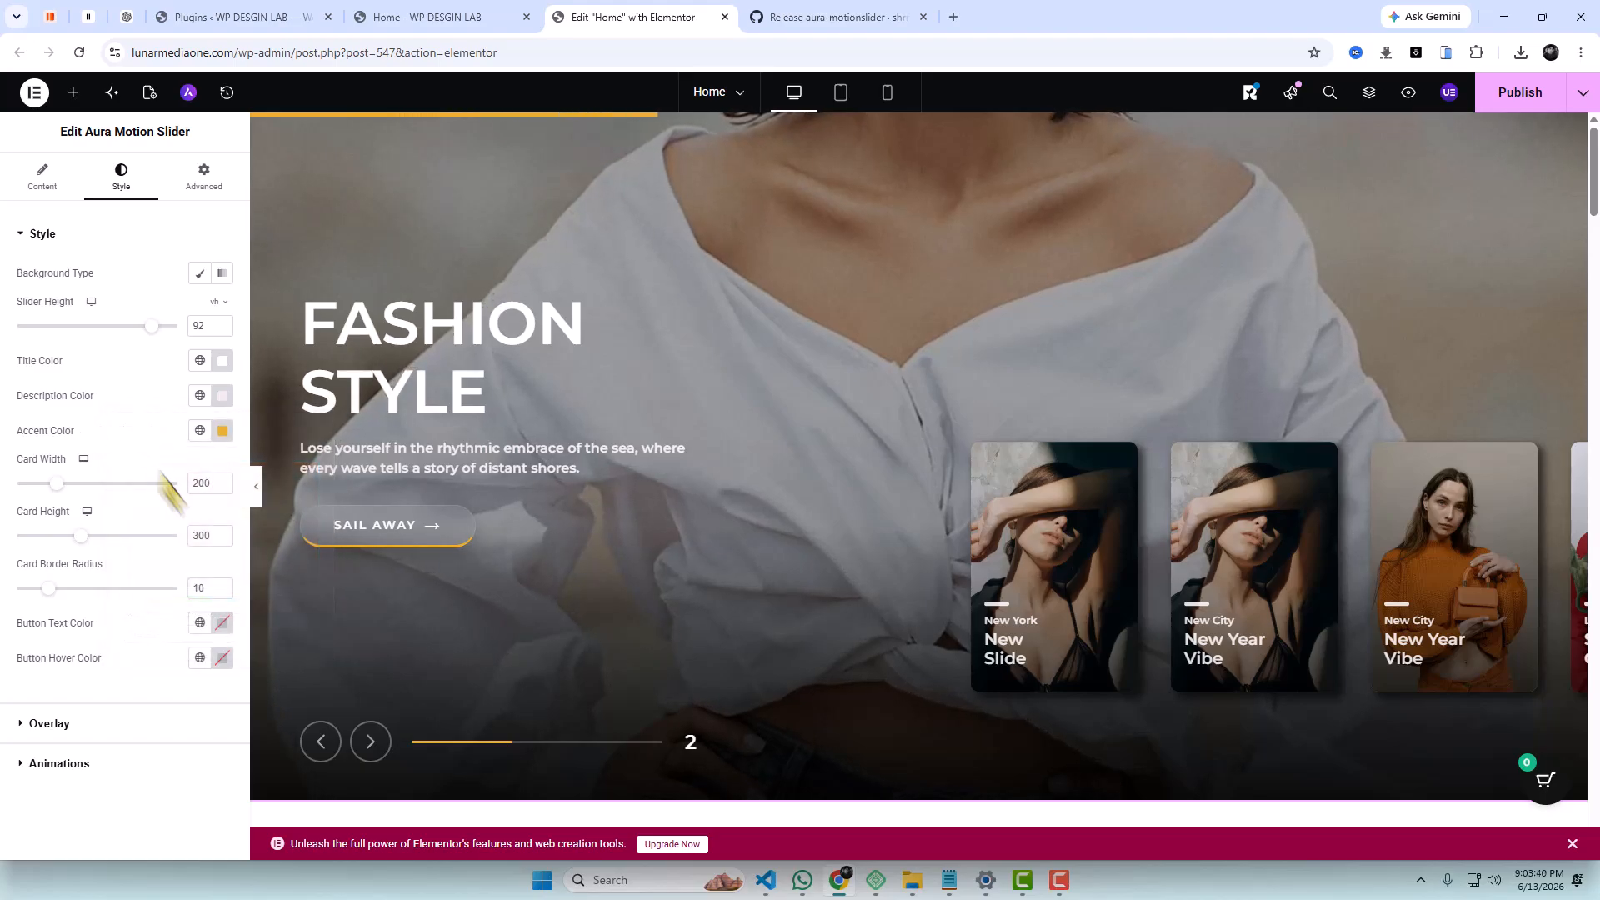
Change the slider's accent color to a dark golden brown.
{"action": "left_click", "coordinate": [222, 430]}
{"action": "left_click_drag", "start_coordinate": [261, 543], "coordinate": [284, 587]}
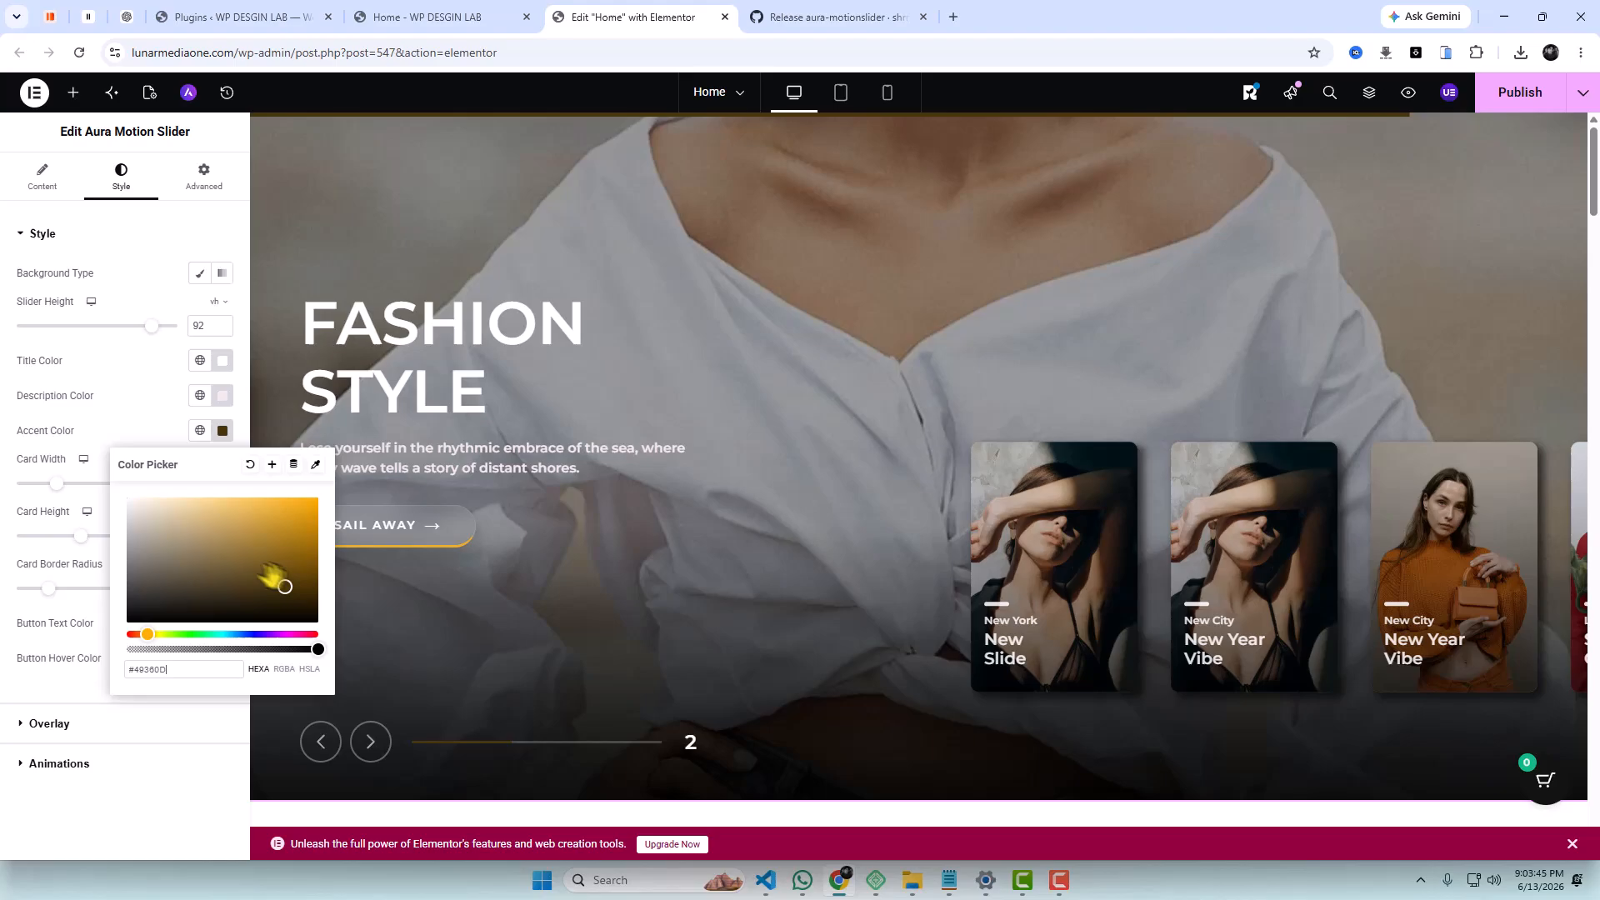
{"action": "left_click", "coordinate": [134, 416]}
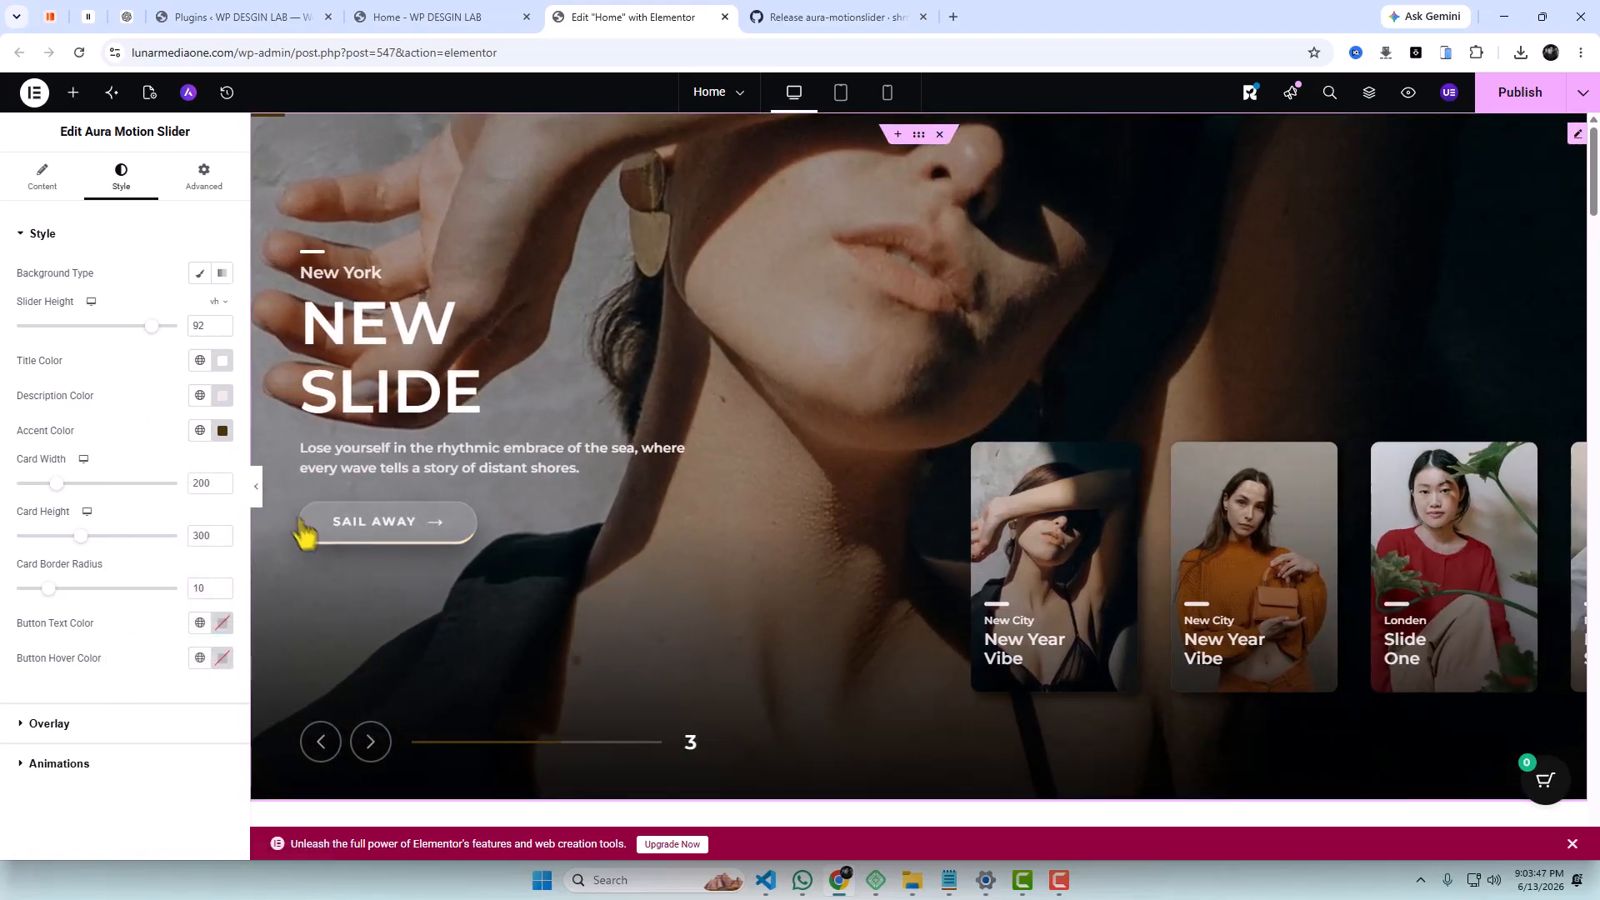
{"action": "left_click", "coordinate": [222, 431]}
{"action": "left_click_drag", "start_coordinate": [261, 563], "coordinate": [292, 576]}
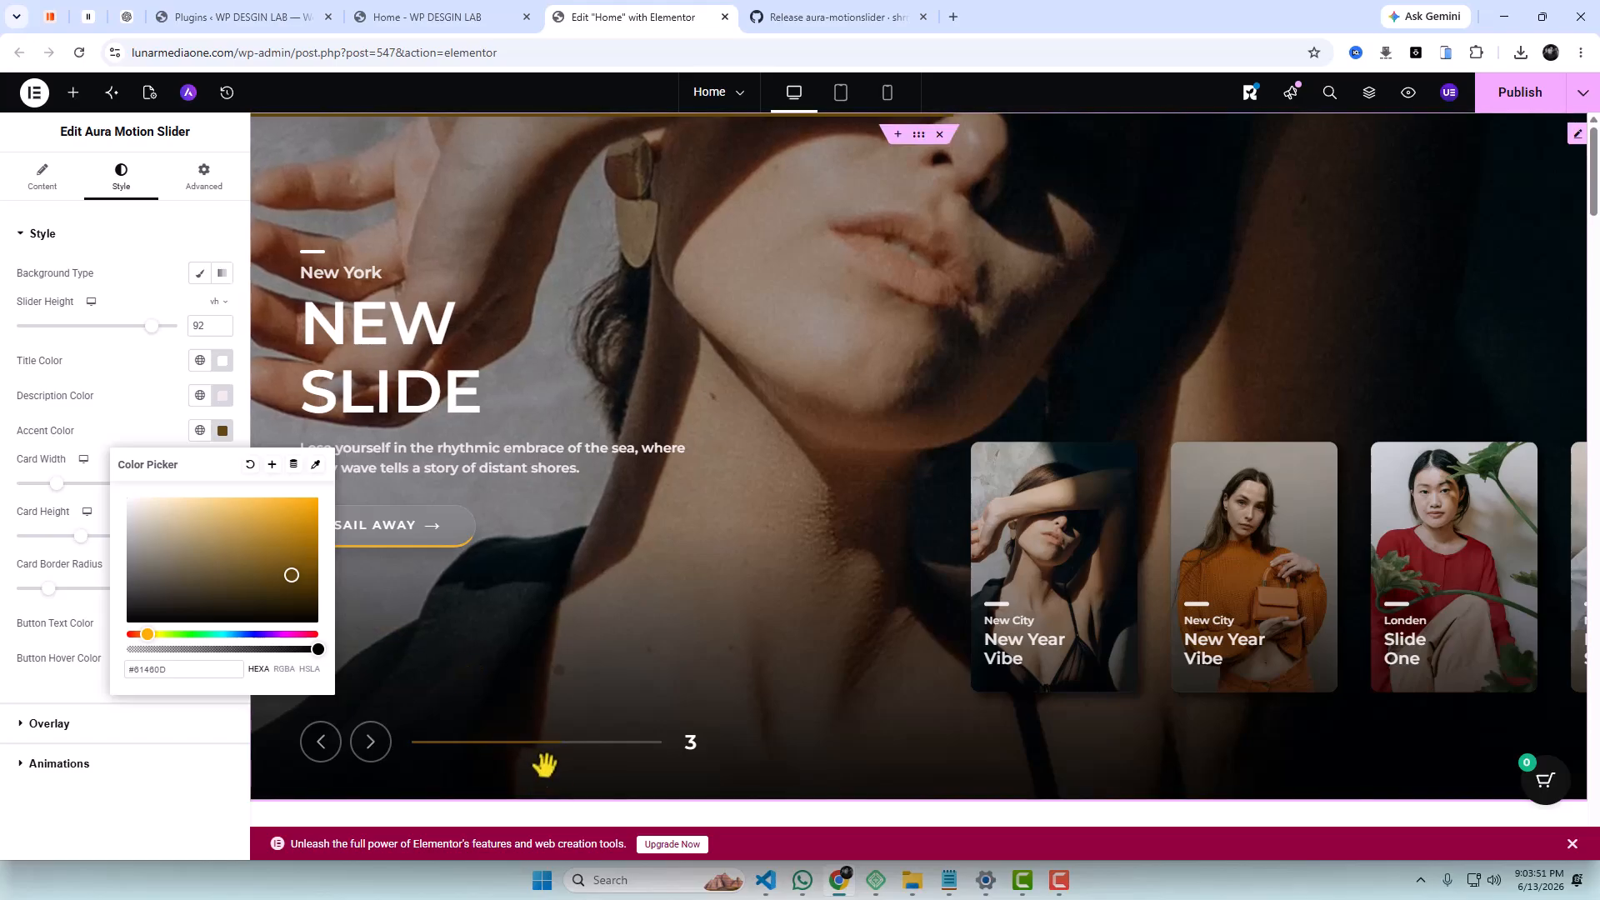
{"action": "left_click", "coordinate": [178, 429]}
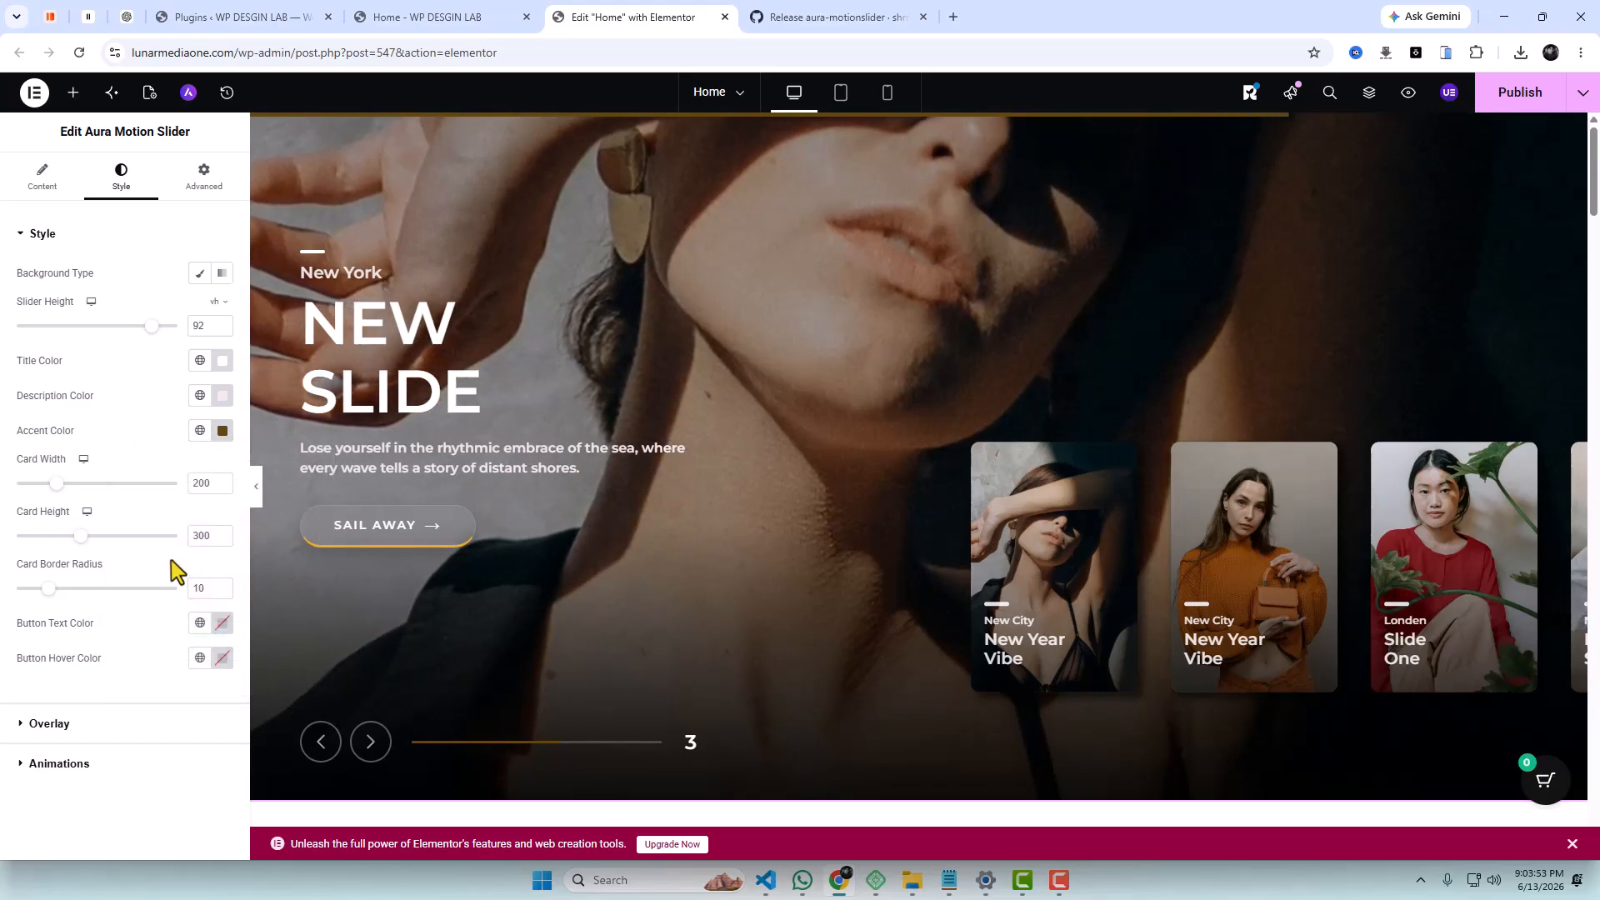
Size the slider cards to a width of 230 and a height of 320, with a border radius of 5.
{"action": "left_click_drag", "start_coordinate": [55, 483], "coordinate": [70, 485]}
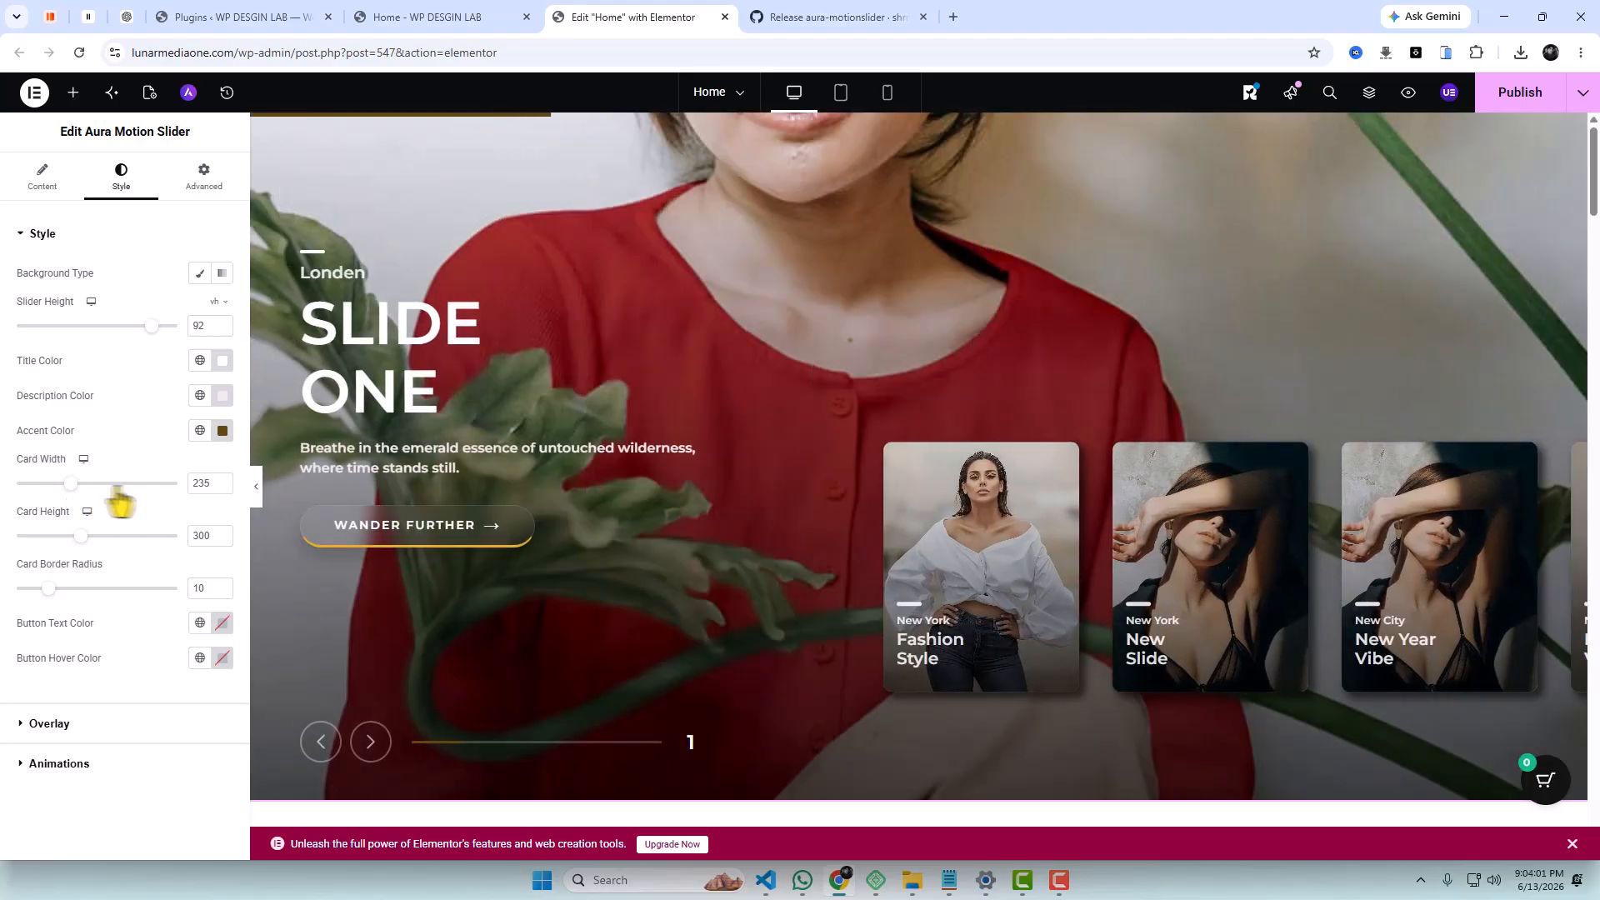
{"action": "type", "text": "3"}
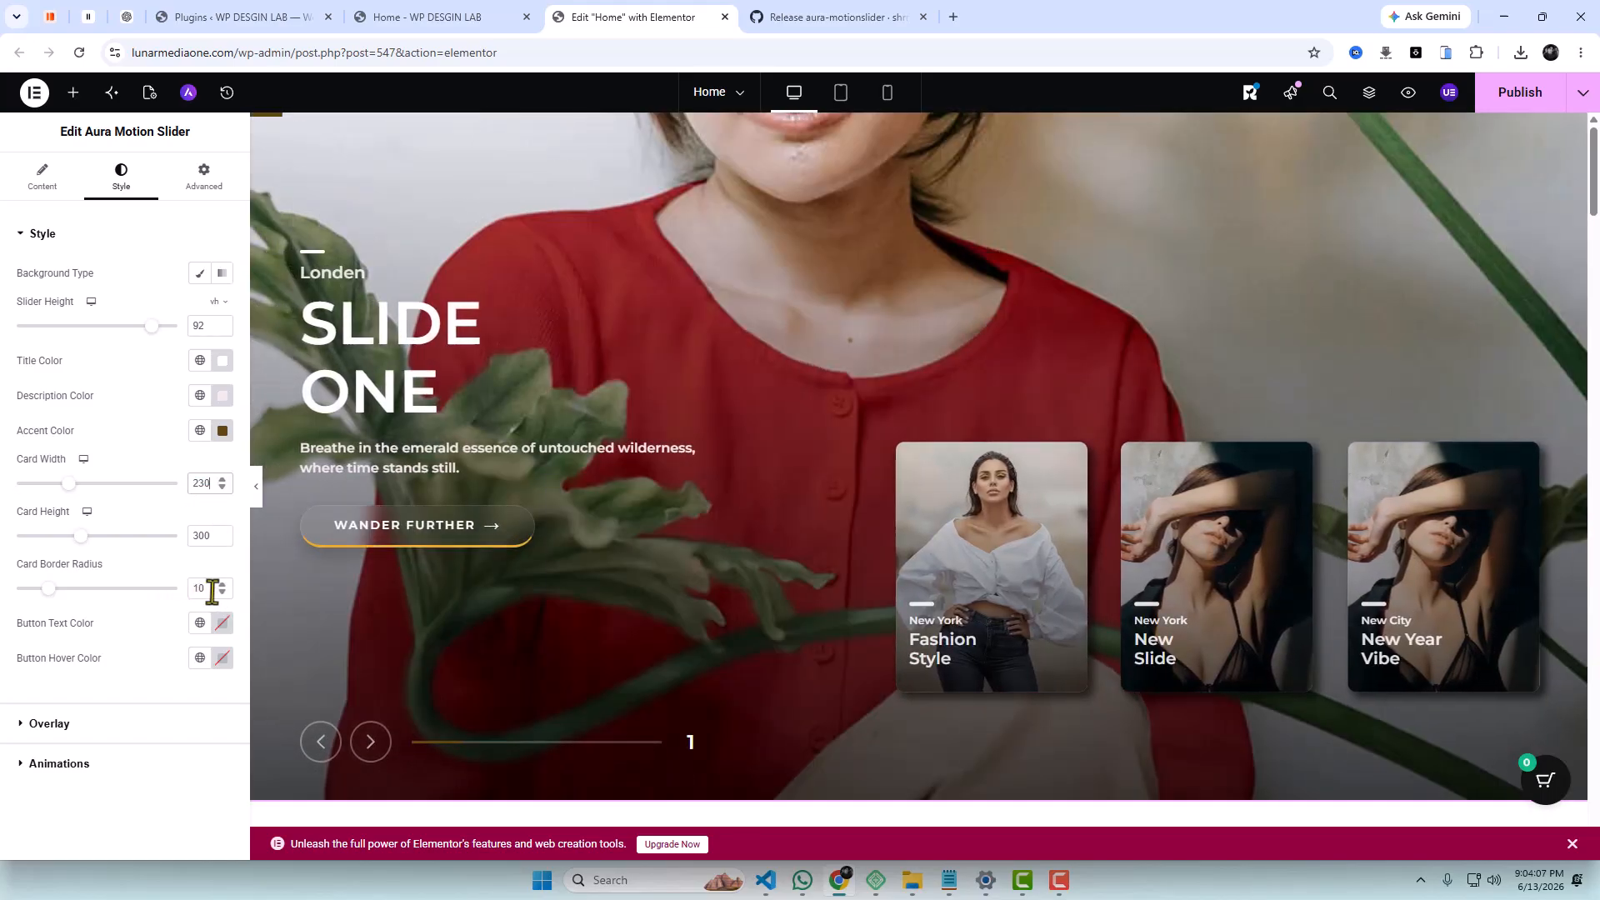
{"action": "double_click", "coordinate": [208, 589]}
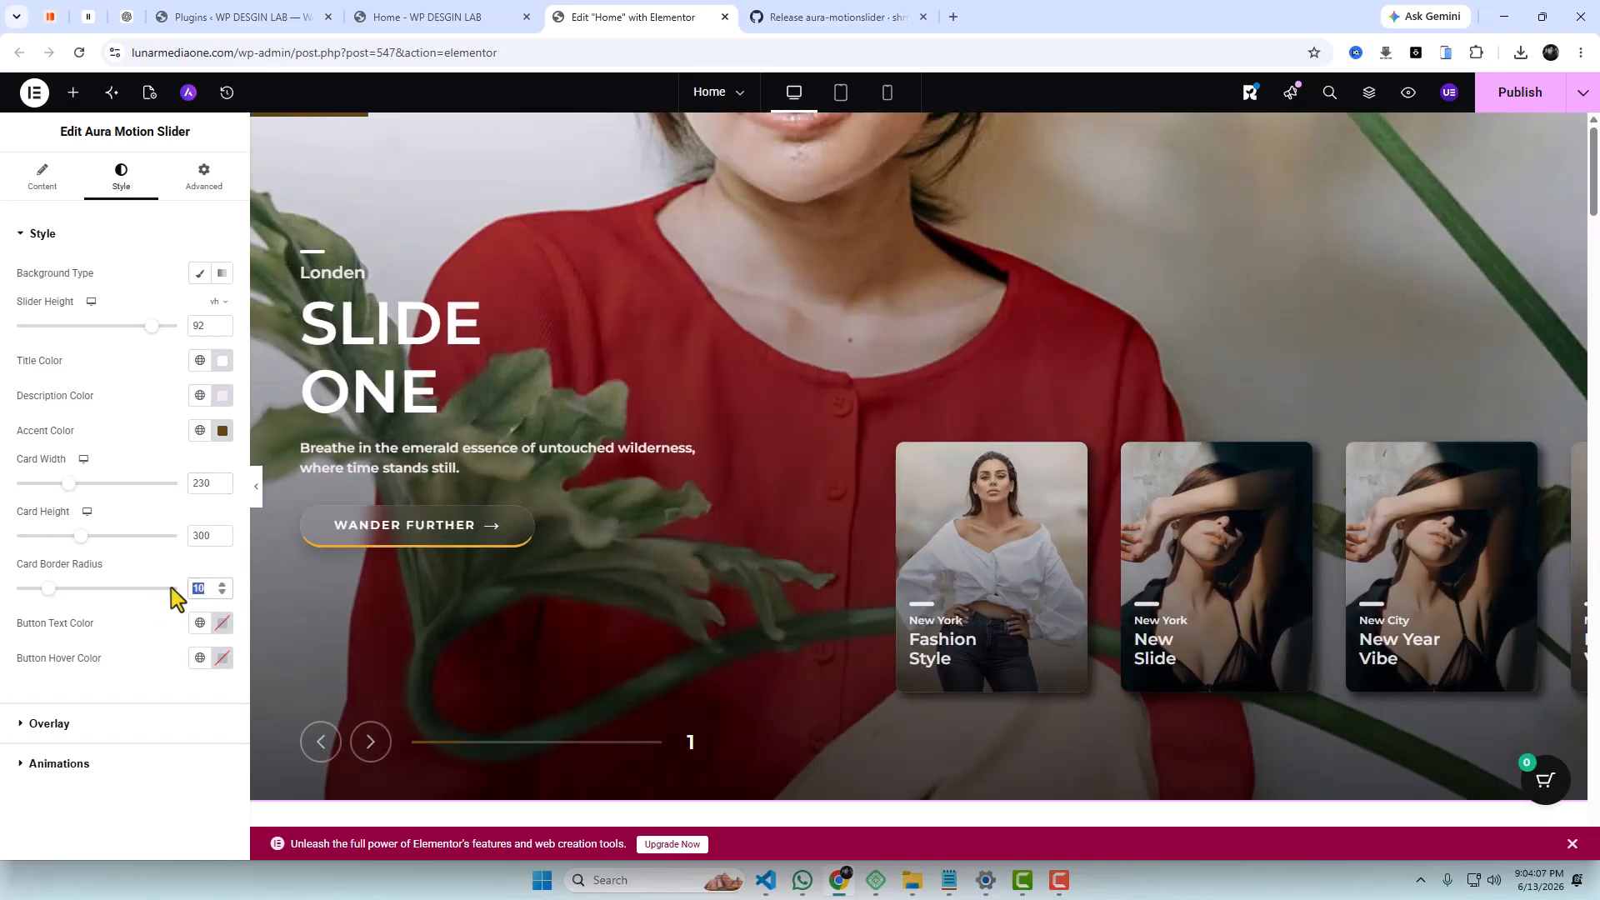
{"action": "type", "text": "5"}
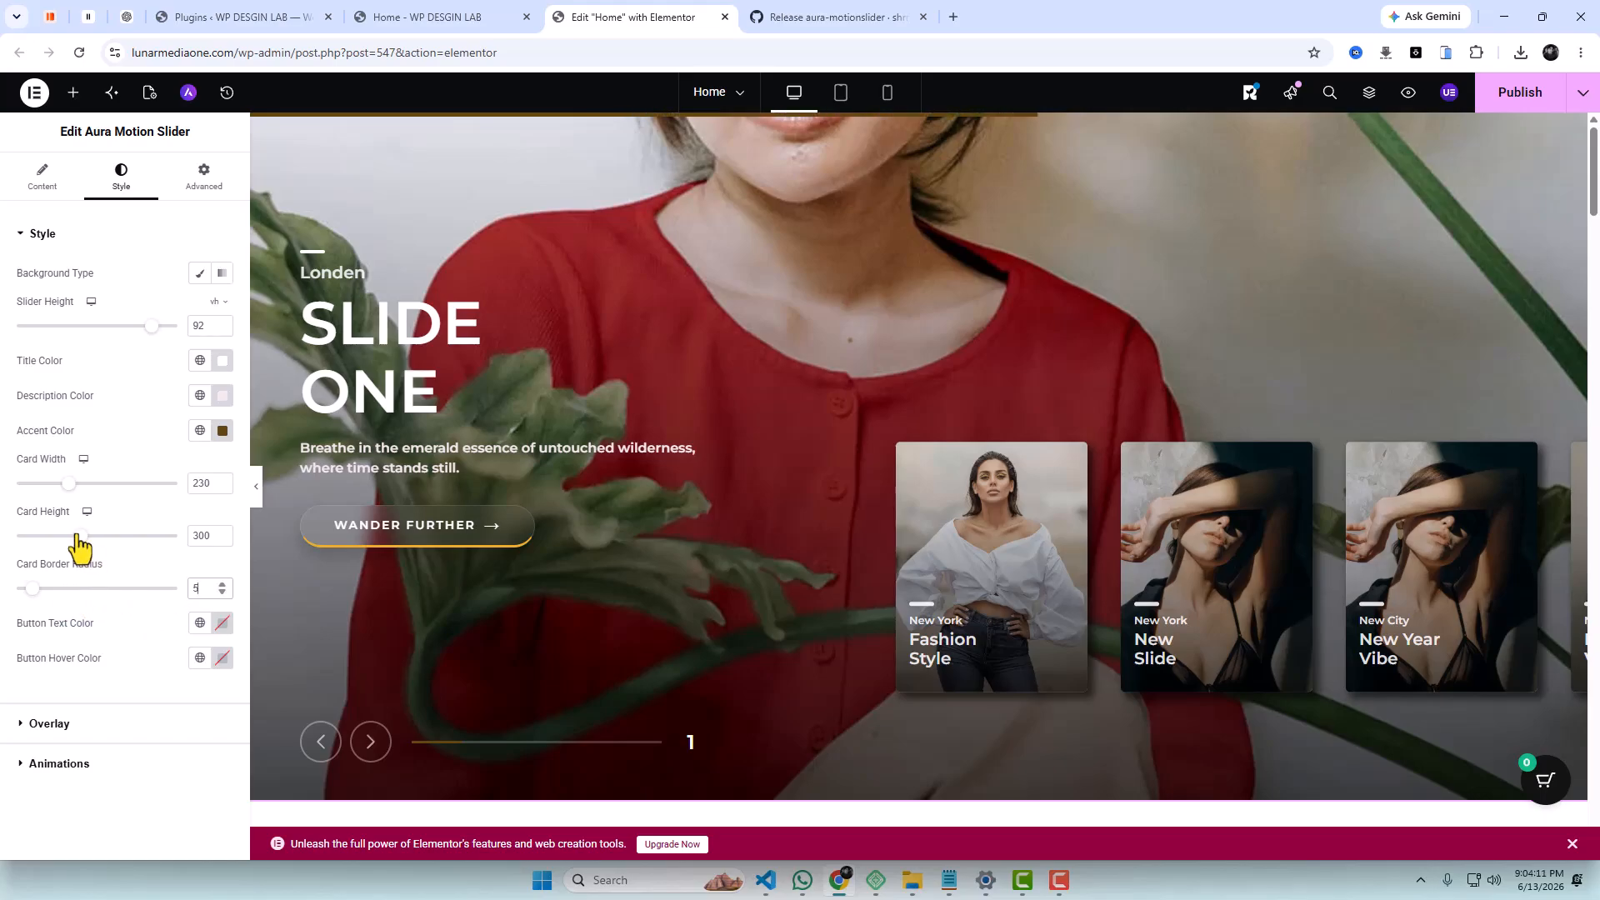
{"action": "left_click_drag", "start_coordinate": [78, 535], "coordinate": [85, 537]}
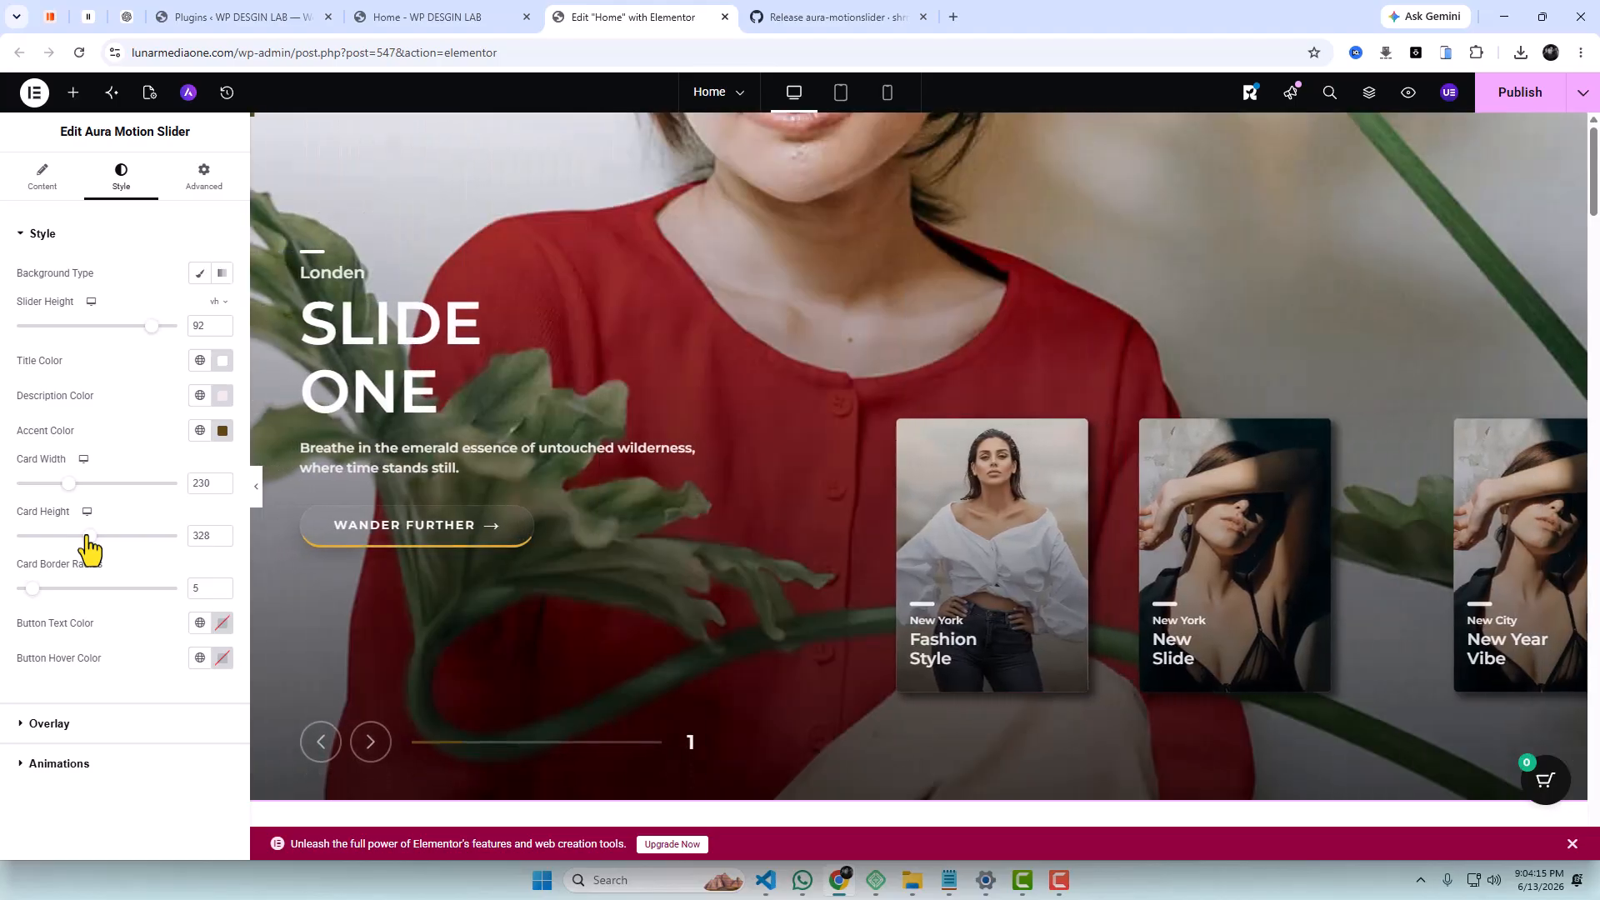
{"action": "left_click_drag", "start_coordinate": [88, 536], "coordinate": [85, 536]}
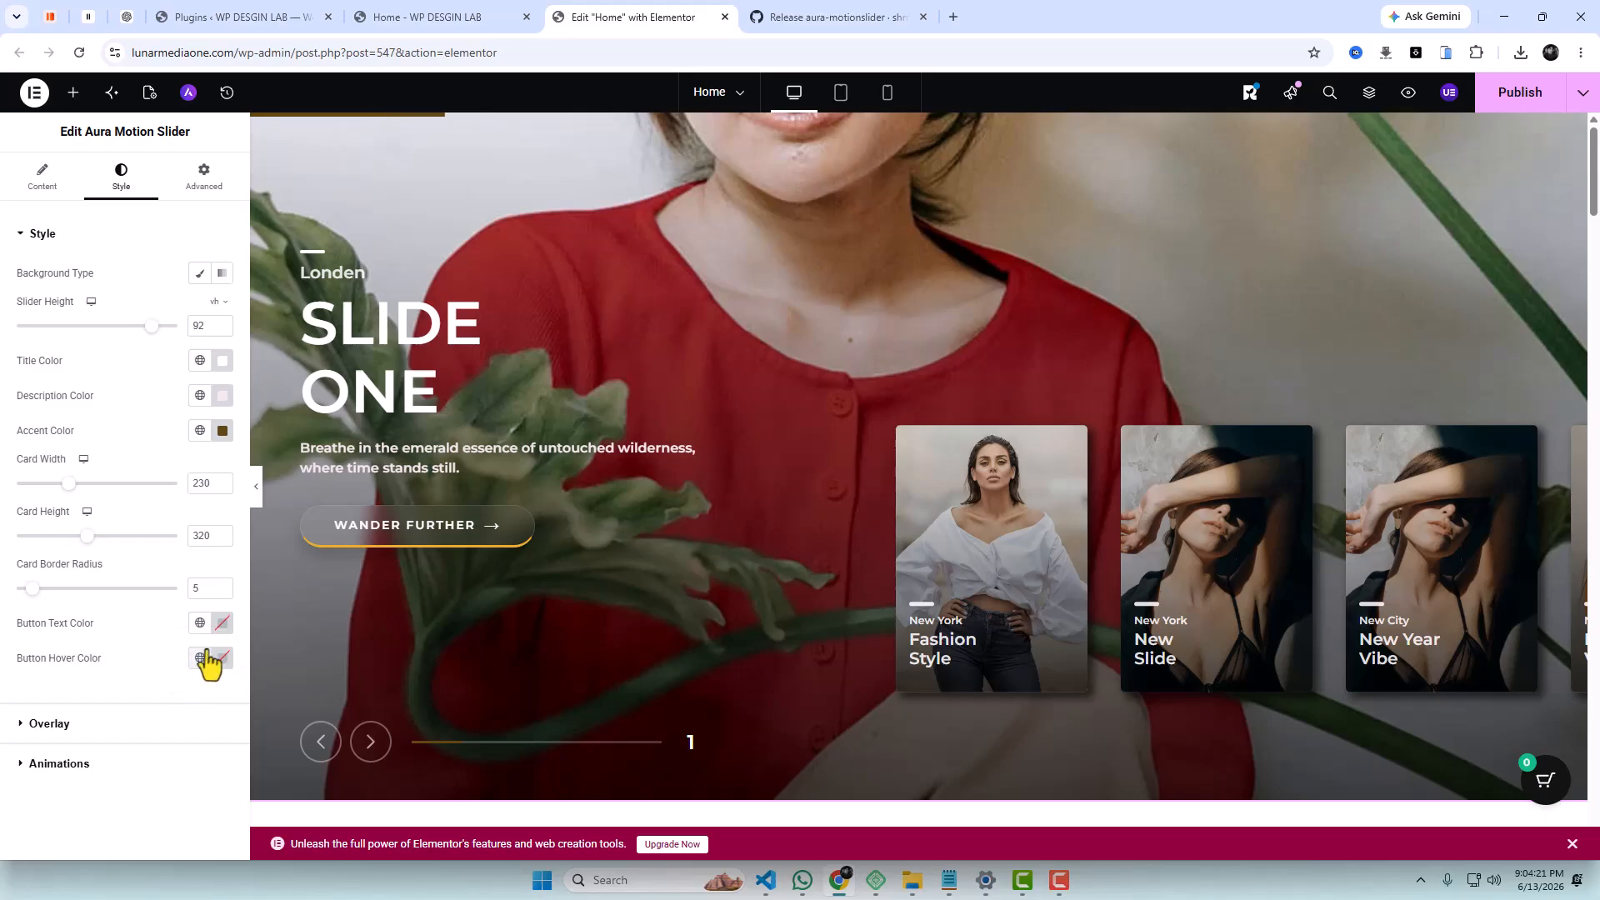
Set the button hover color to dark red and the button text color to light pink (#F7DEDE).
{"action": "left_click", "coordinate": [222, 658]}
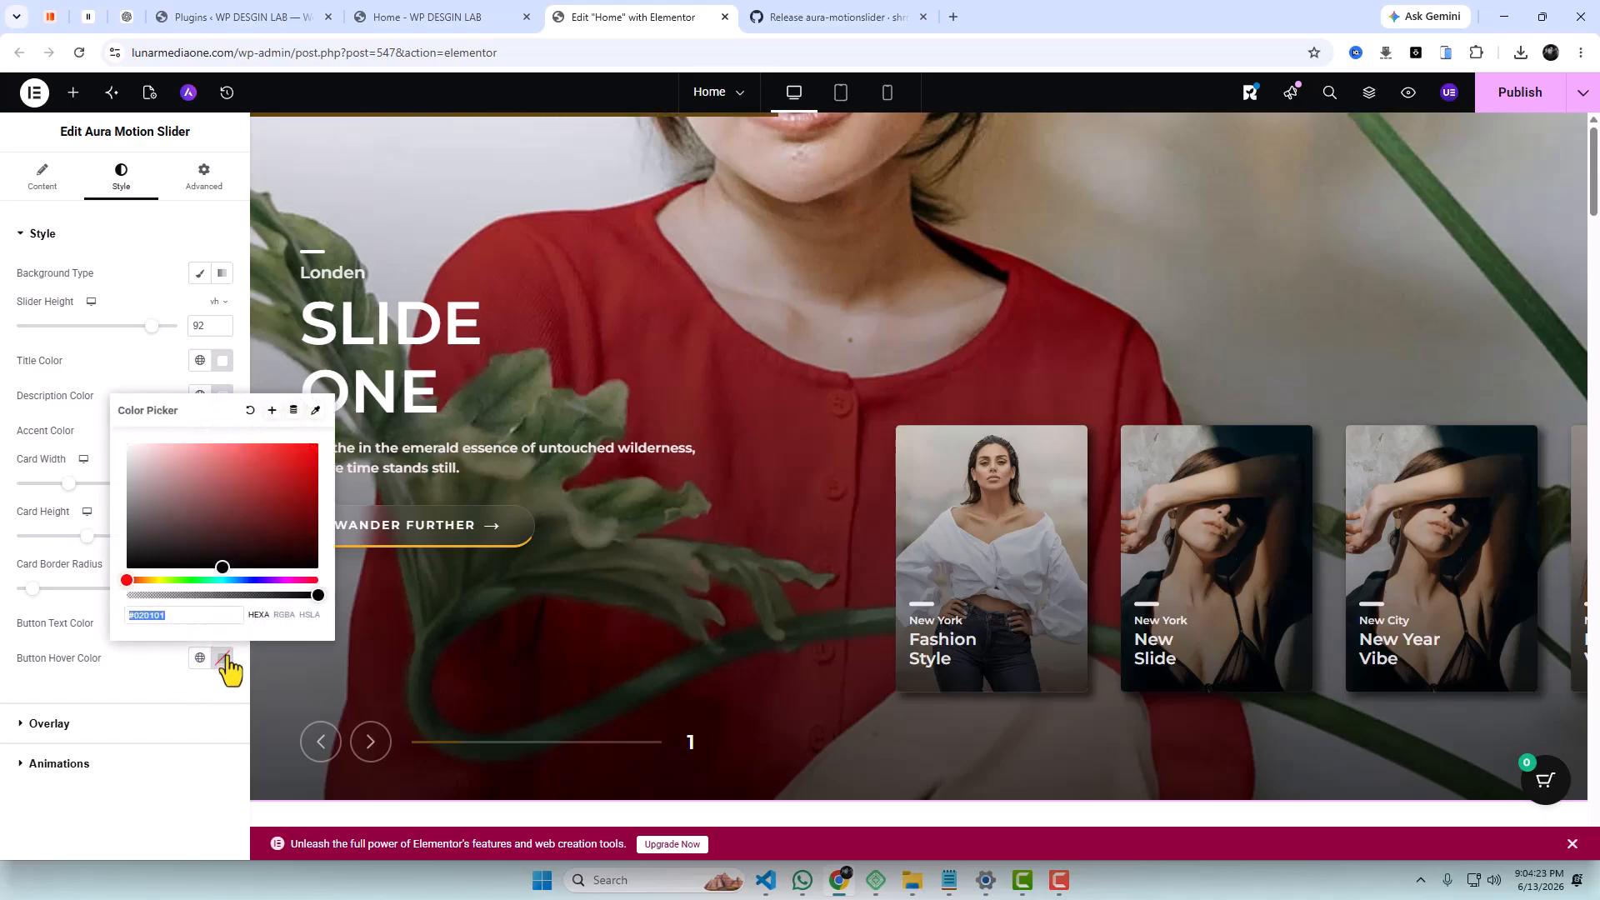
{"action": "left_click", "coordinate": [159, 689]}
{"action": "left_click", "coordinate": [222, 624]}
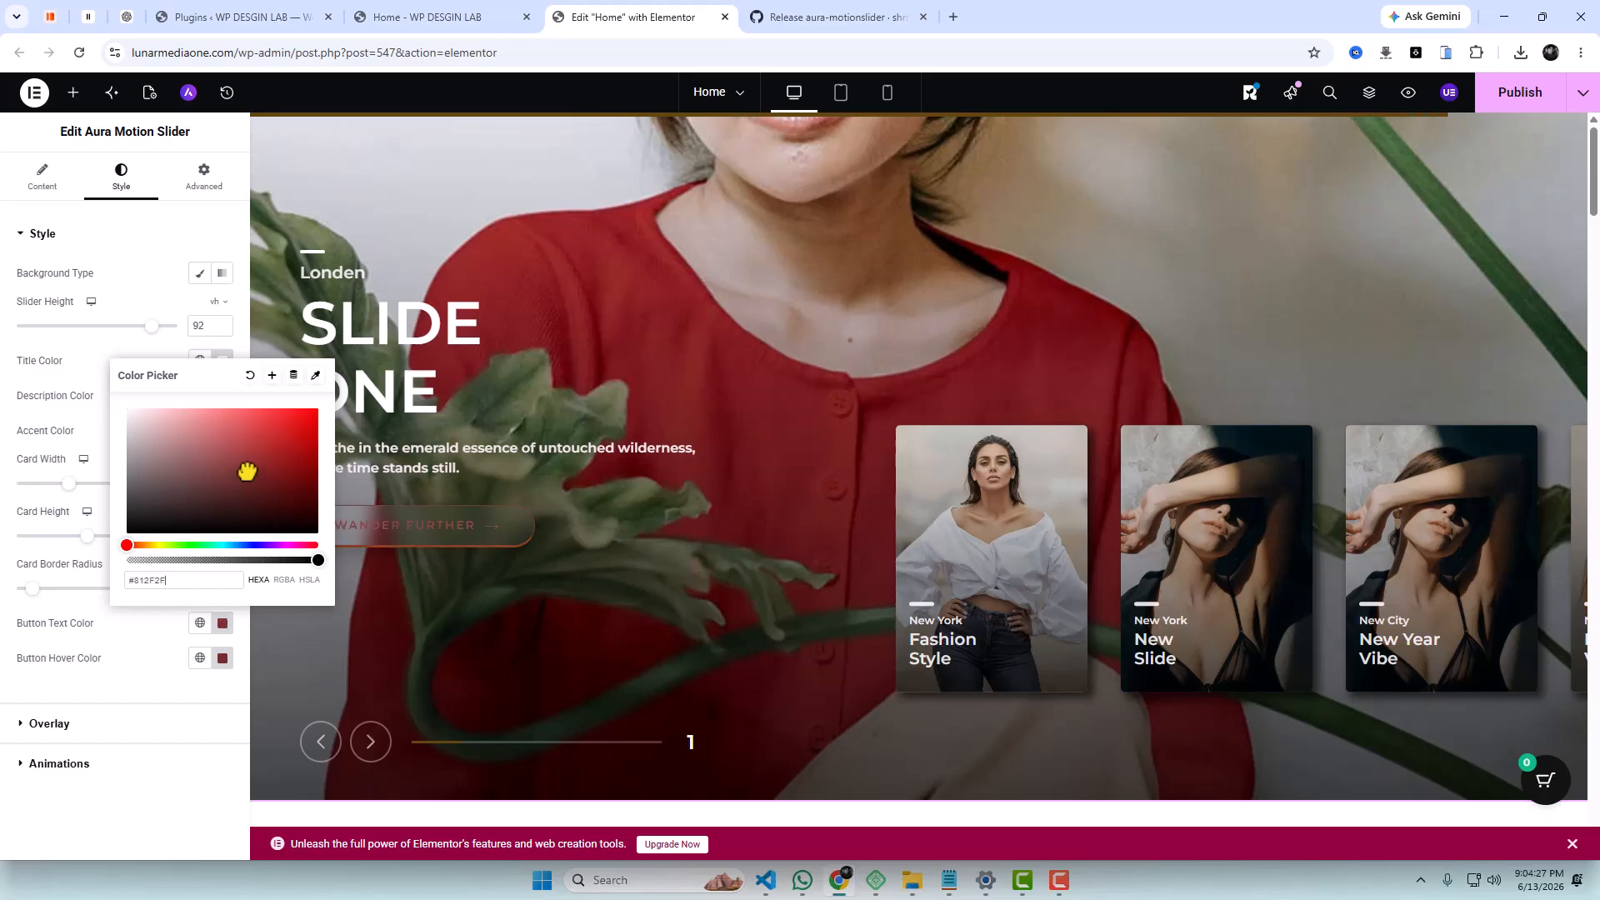
{"action": "mouse_move", "coordinate": [247, 496]}
{"action": "left_mouse_down"}
{"action": "mouse_move", "coordinate": [203, 442]}
{"action": "mouse_move", "coordinate": [146, 413]}
{"action": "left_mouse_up"}
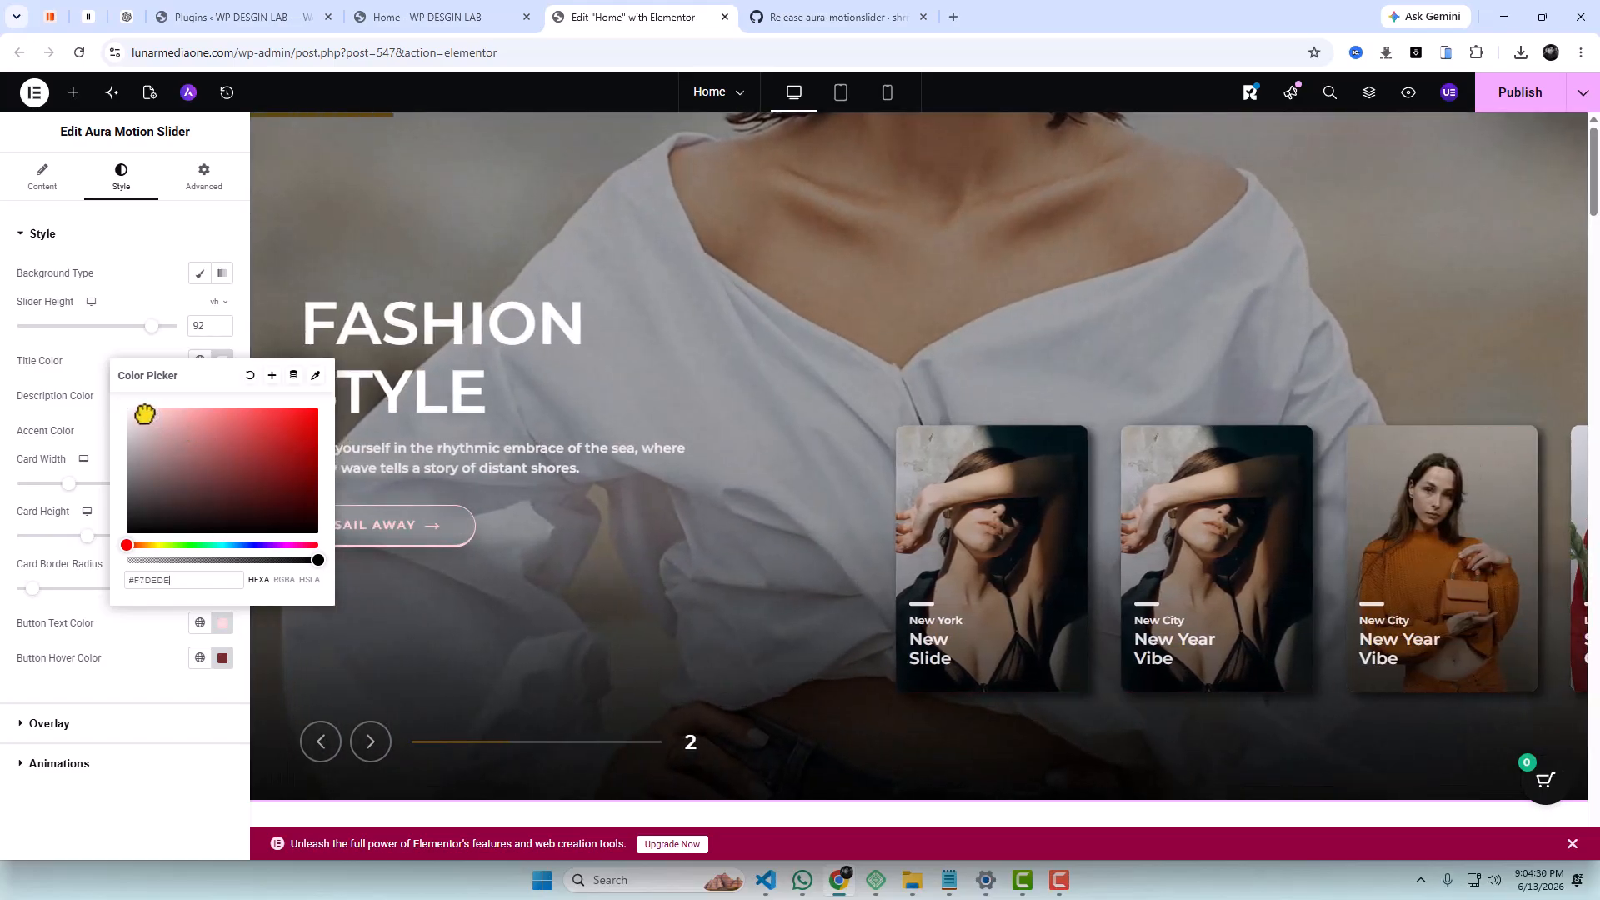
{"action": "left_click", "coordinate": [140, 671]}
Make the slider overlay a gradient with black (#000000) as the first color and deep magenta as the second.
{"action": "left_click", "coordinate": [107, 727]}
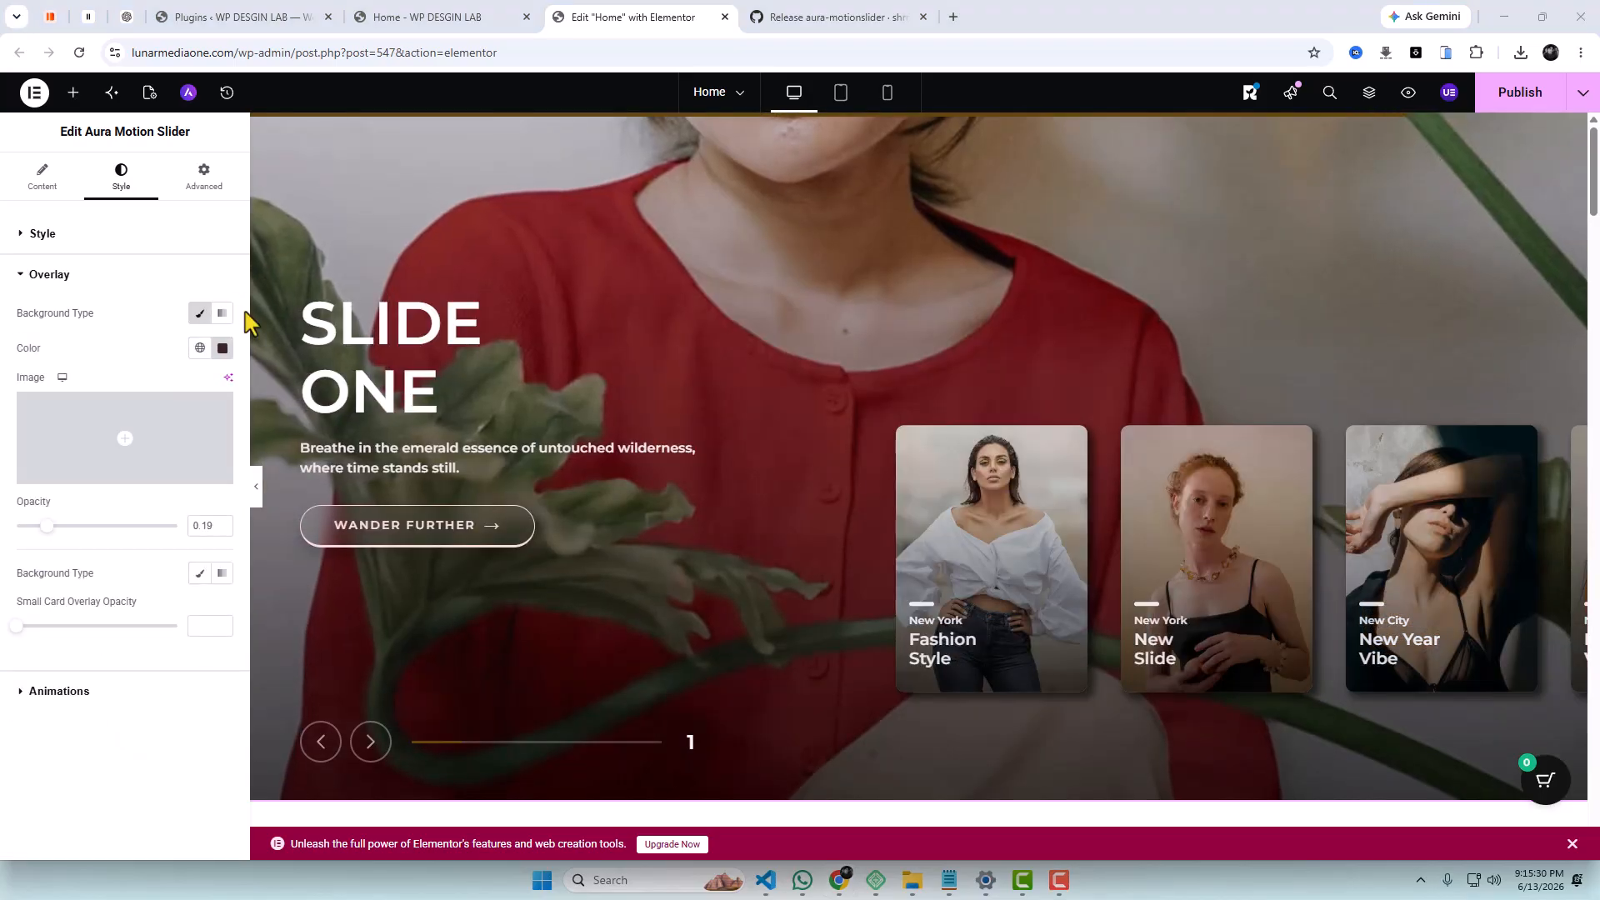
{"action": "left_click", "coordinate": [222, 313]}
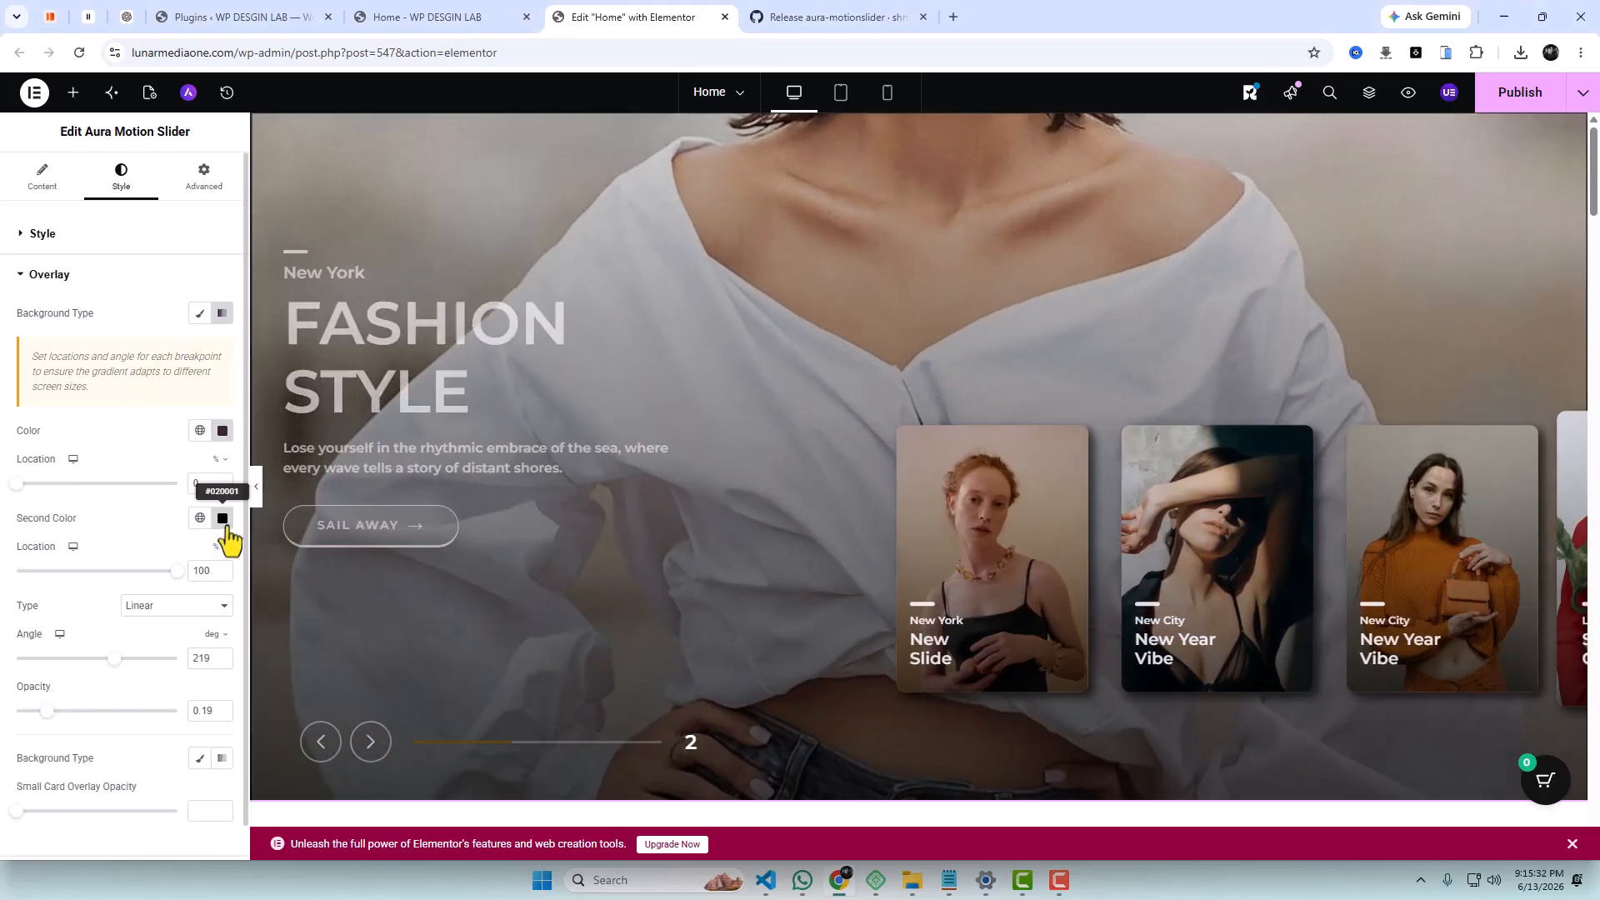
{"action": "left_click", "coordinate": [222, 518]}
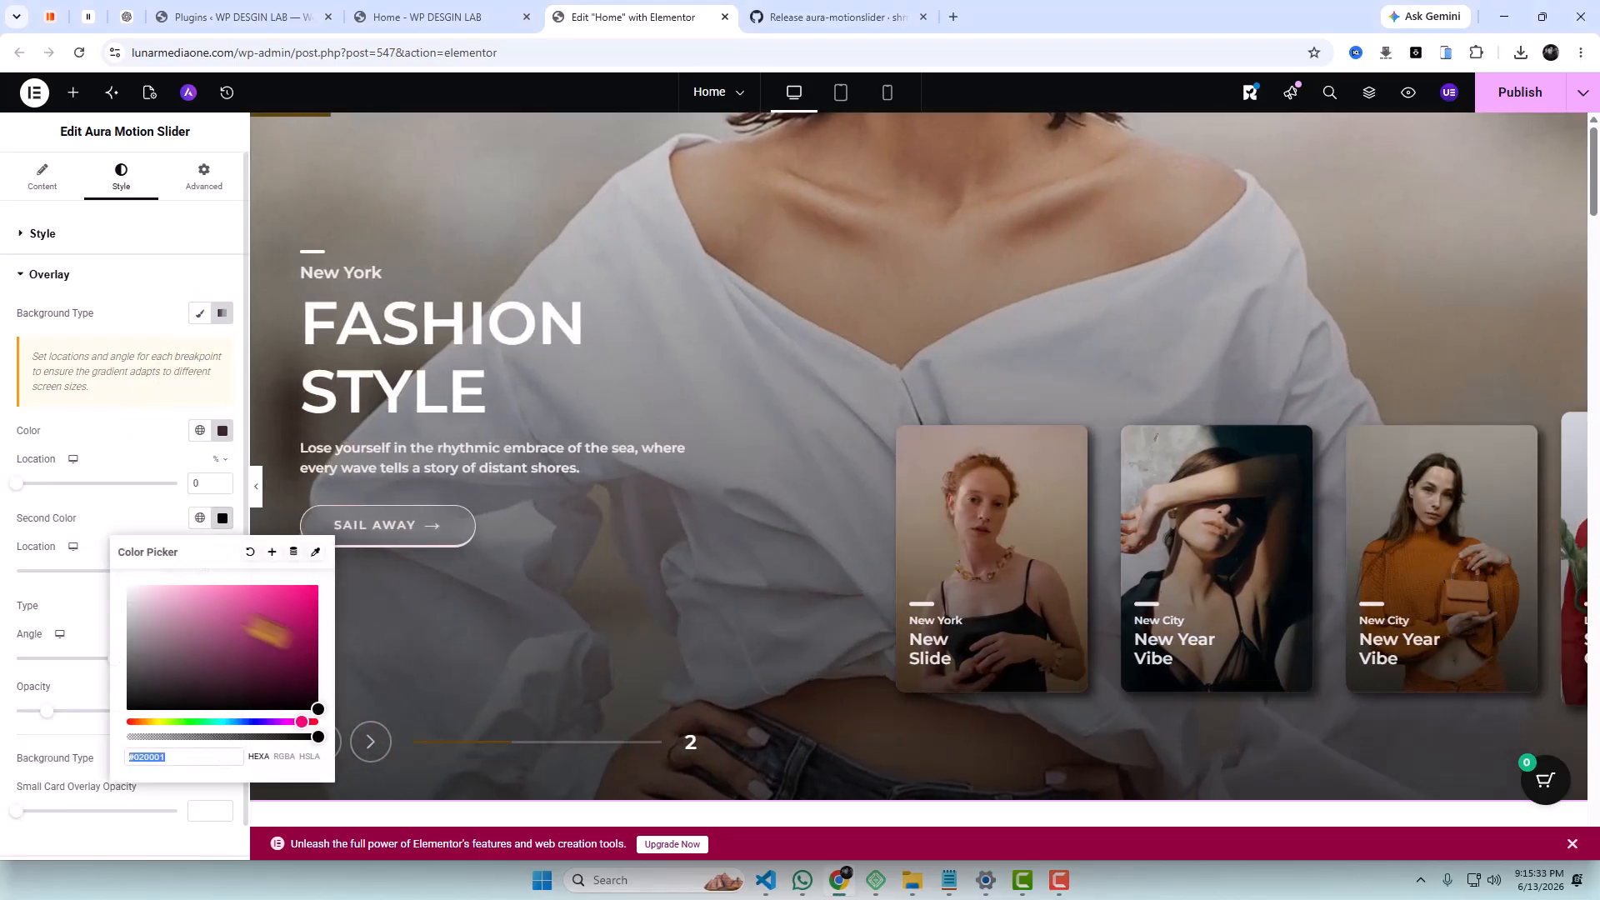
{"action": "left_click", "coordinate": [297, 656]}
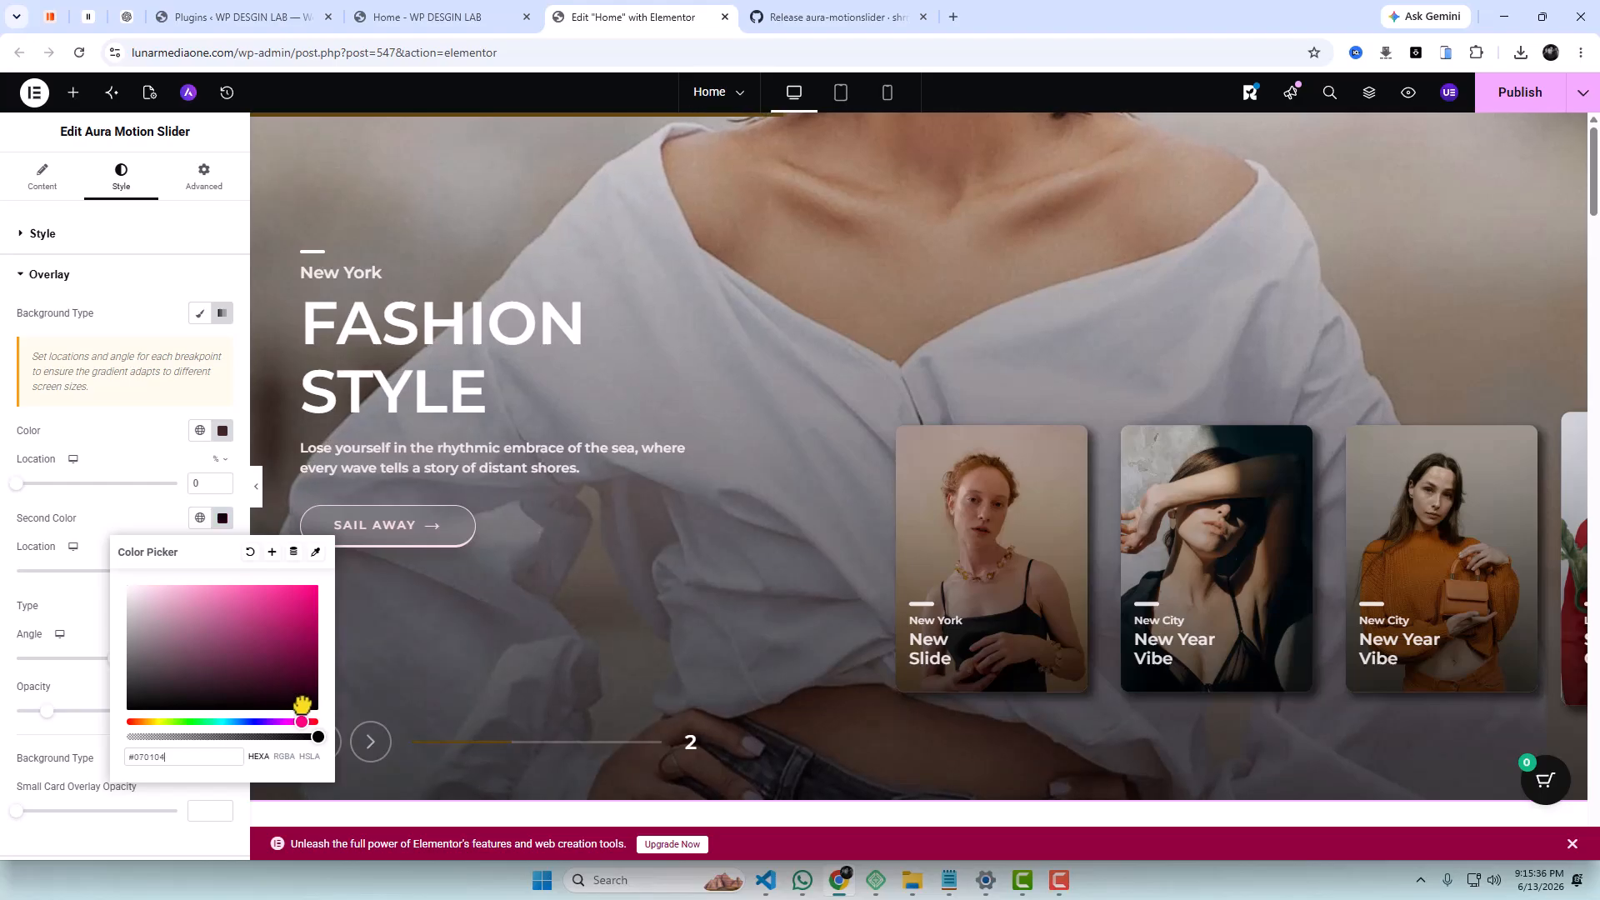
{"action": "left_click_drag", "start_coordinate": [302, 704], "coordinate": [298, 606]}
{"action": "left_click", "coordinate": [222, 430]}
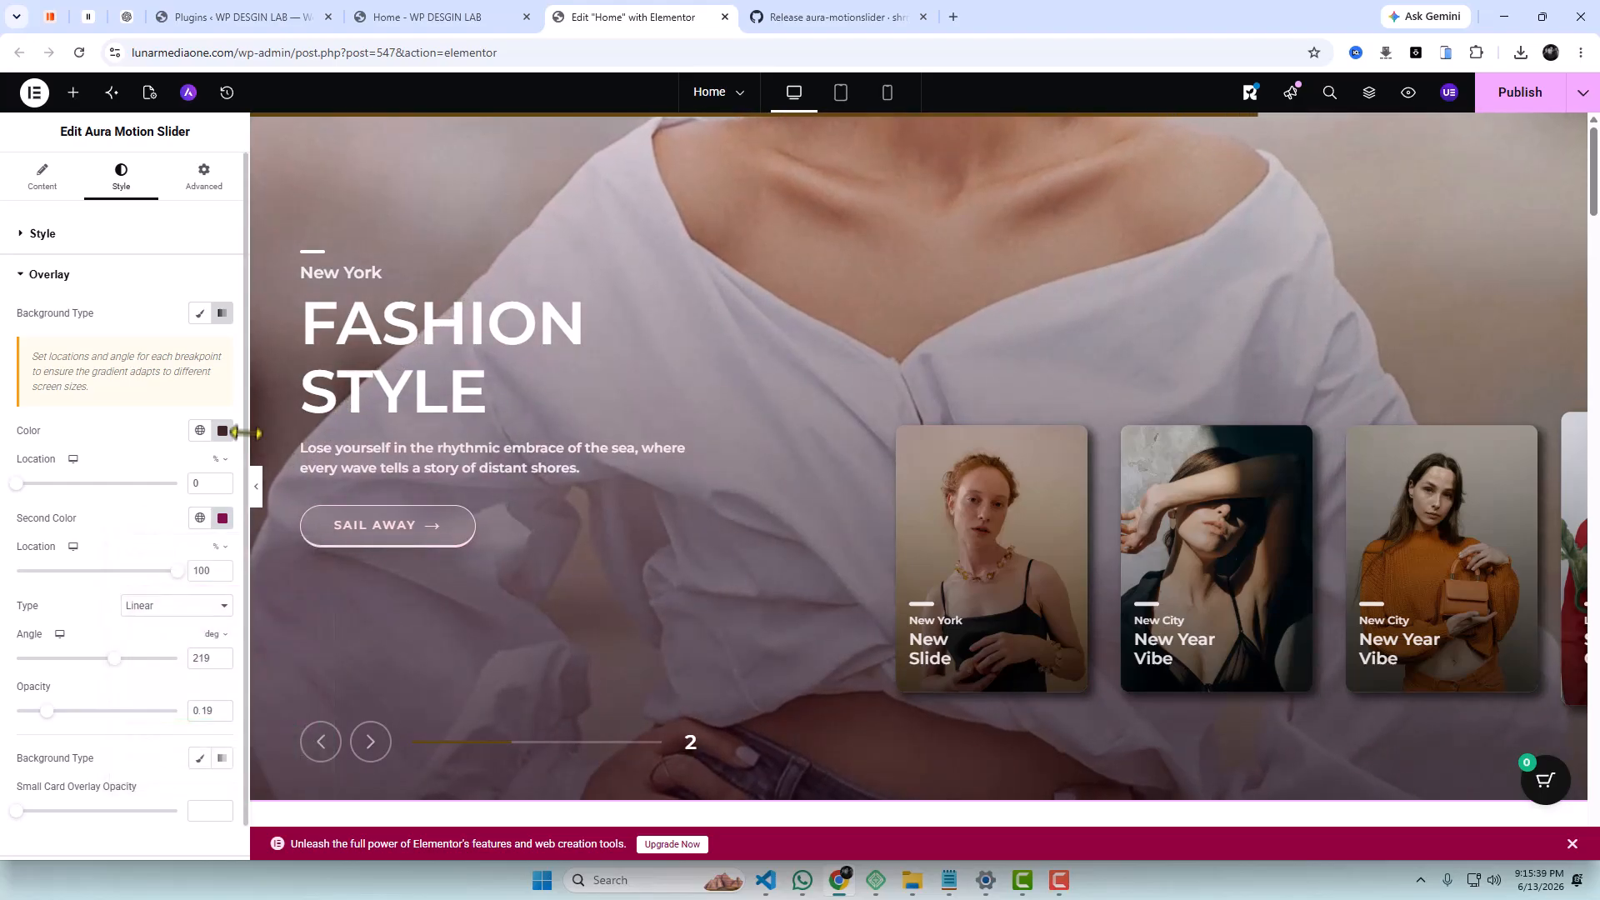
{"action": "left_click_drag", "start_coordinate": [248, 552], "coordinate": [188, 611]}
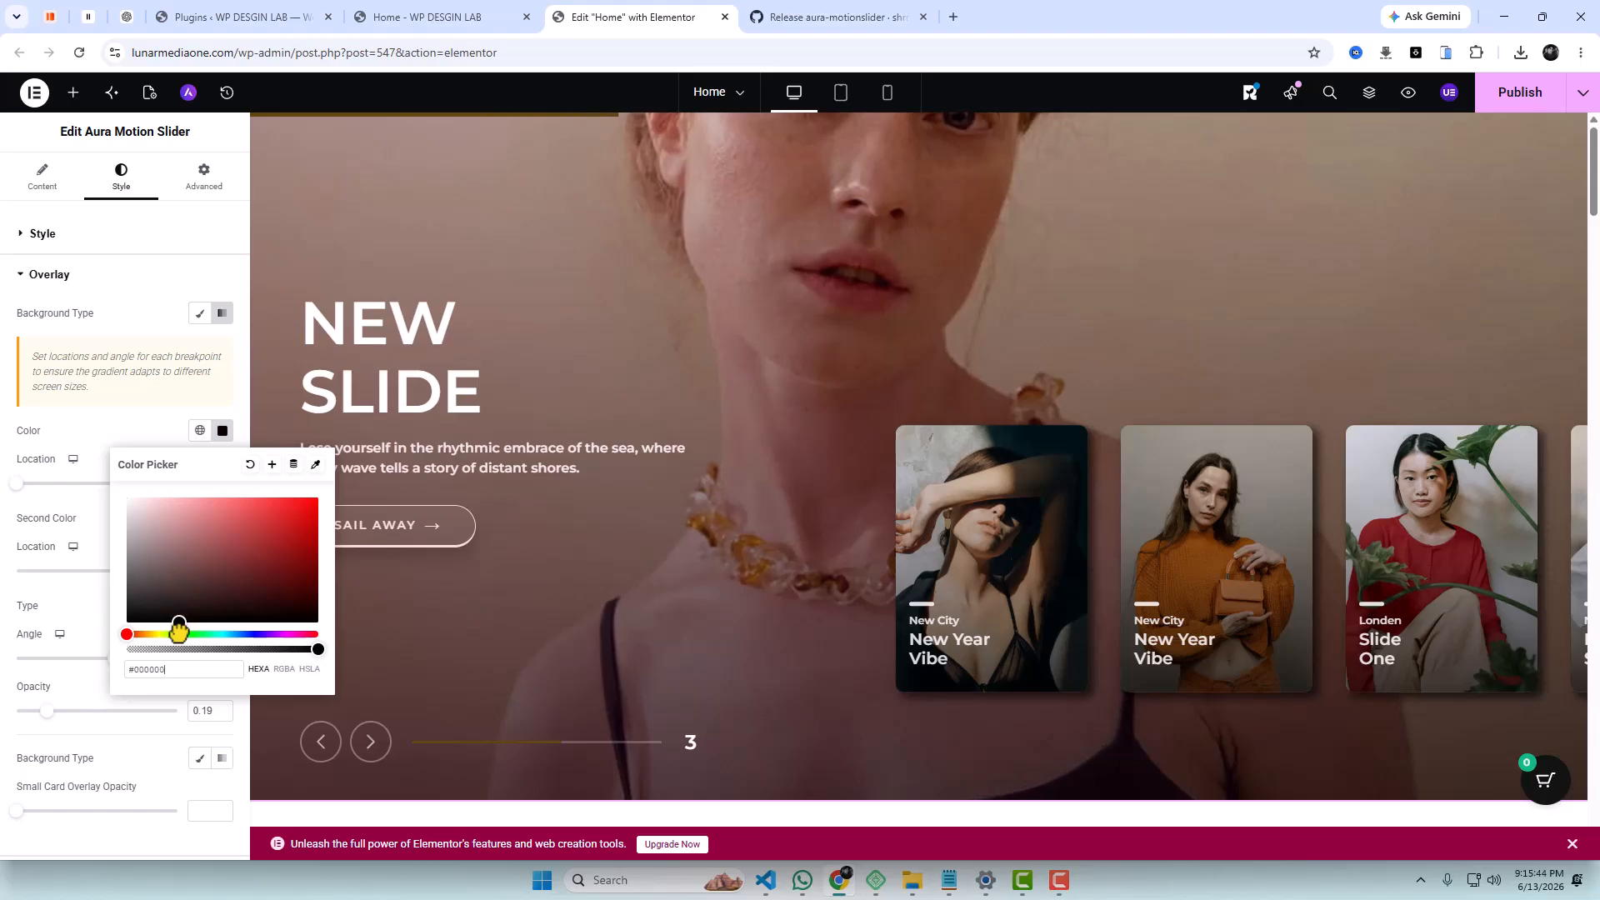
{"action": "left_click", "coordinate": [158, 433]}
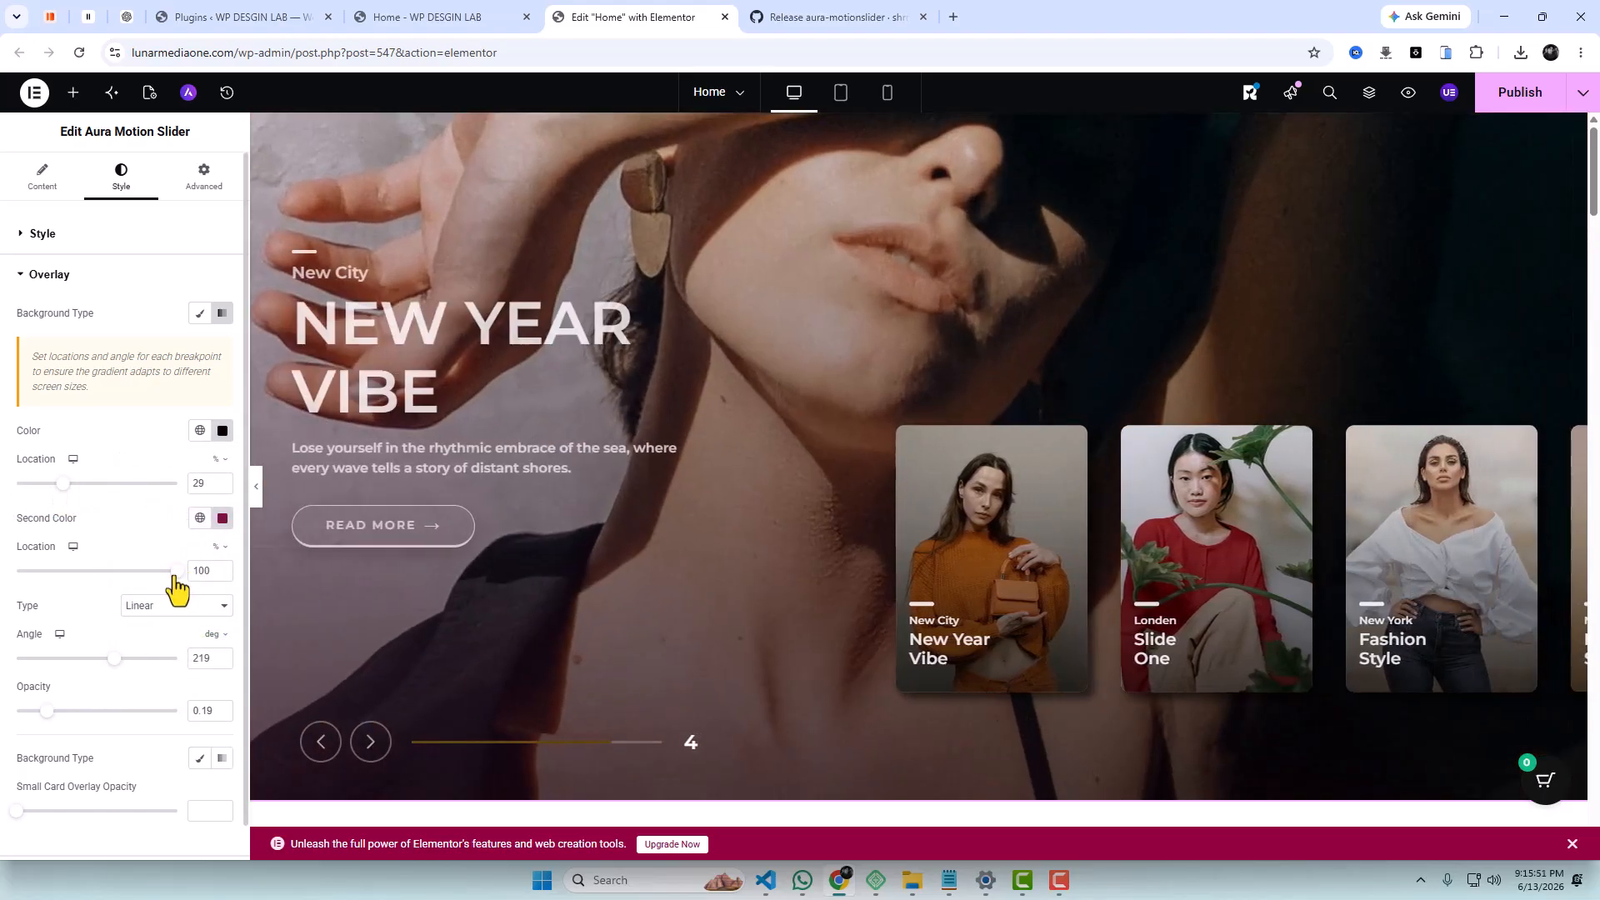
Set the overlay gradient's color locations to 29% and 64% and its angle to 156 degrees.
{"action": "left_click_drag", "start_coordinate": [177, 572], "coordinate": [118, 575]}
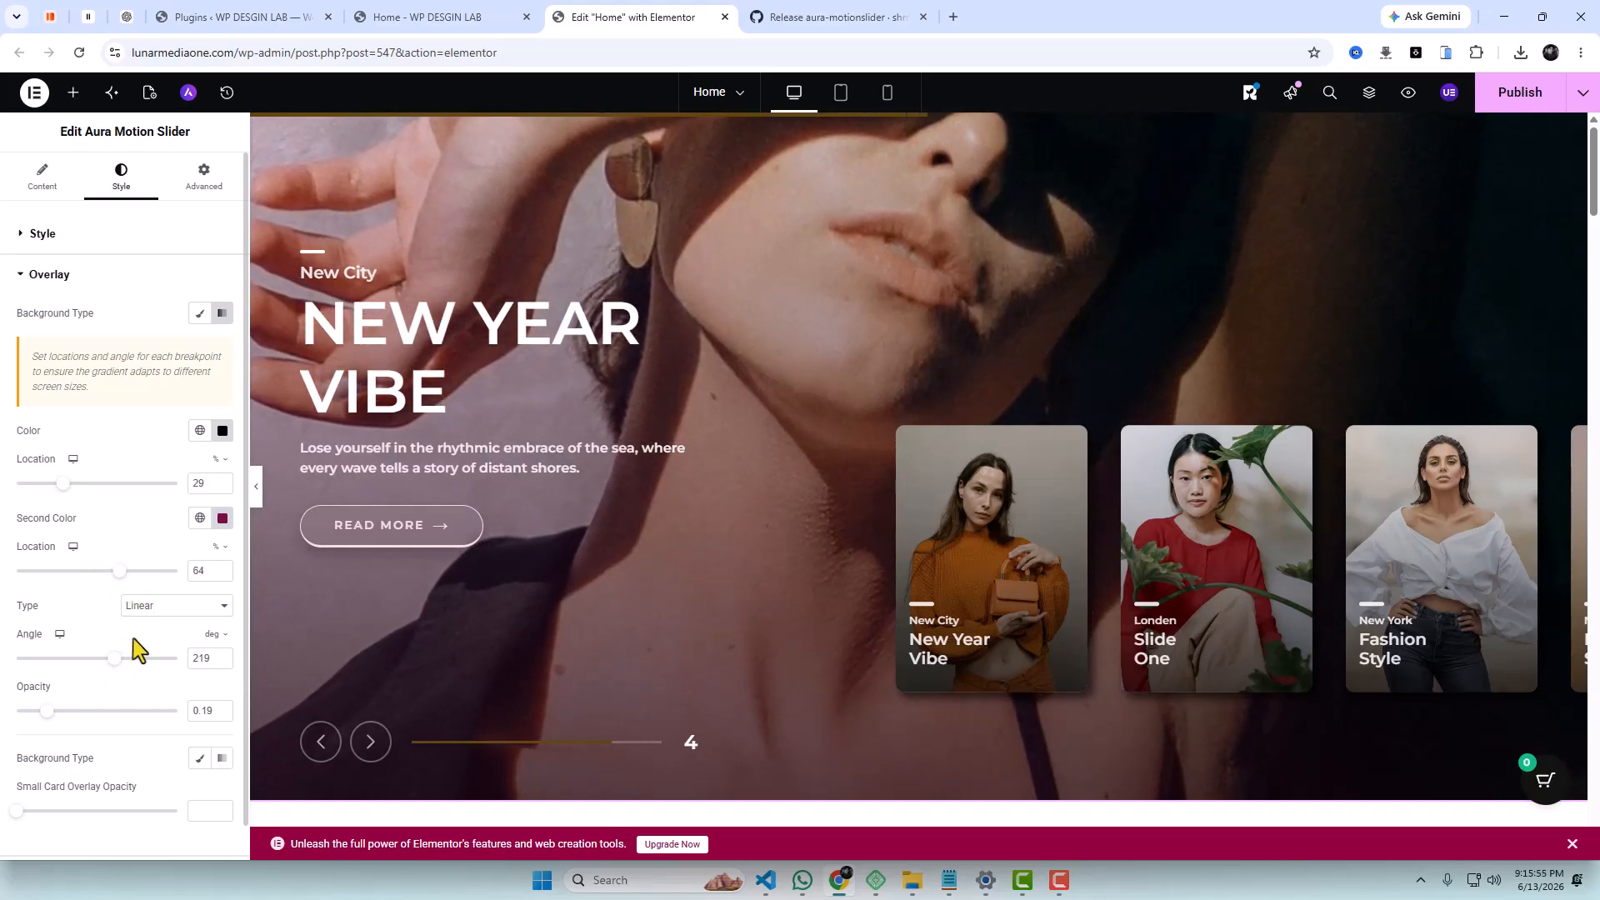
{"action": "left_click_drag", "start_coordinate": [114, 659], "coordinate": [86, 673]}
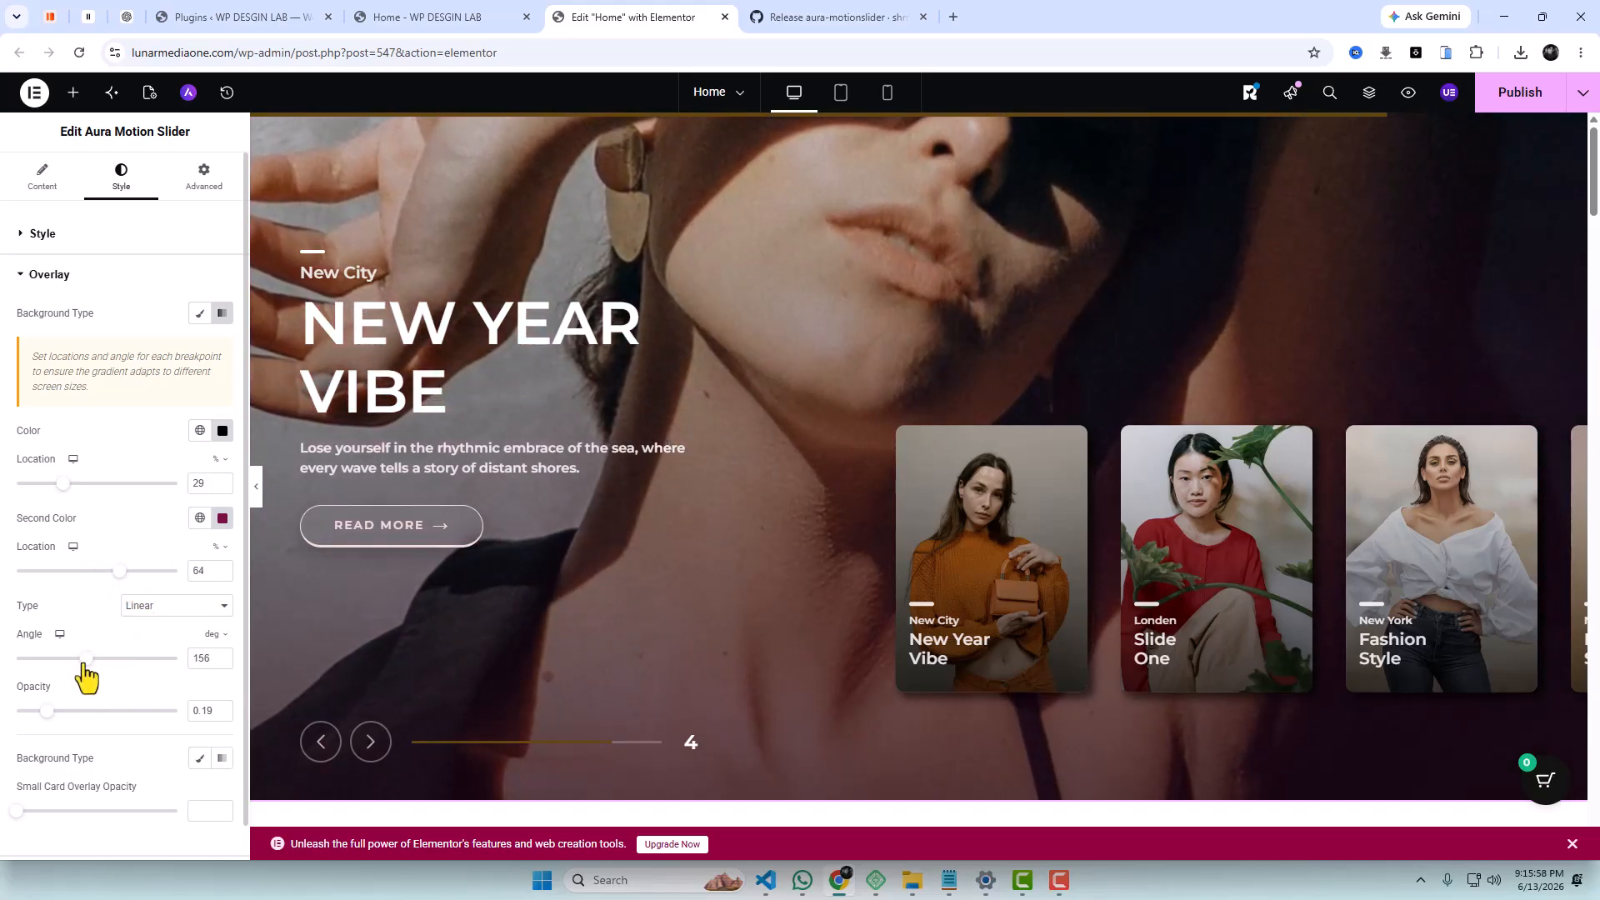
Give the small cards a gradient overlay with dark red as the first color and dark maroon as the second.
{"action": "scroll", "coordinate": [100, 688], "scroll_direction": "down", "scroll_amount": 1}
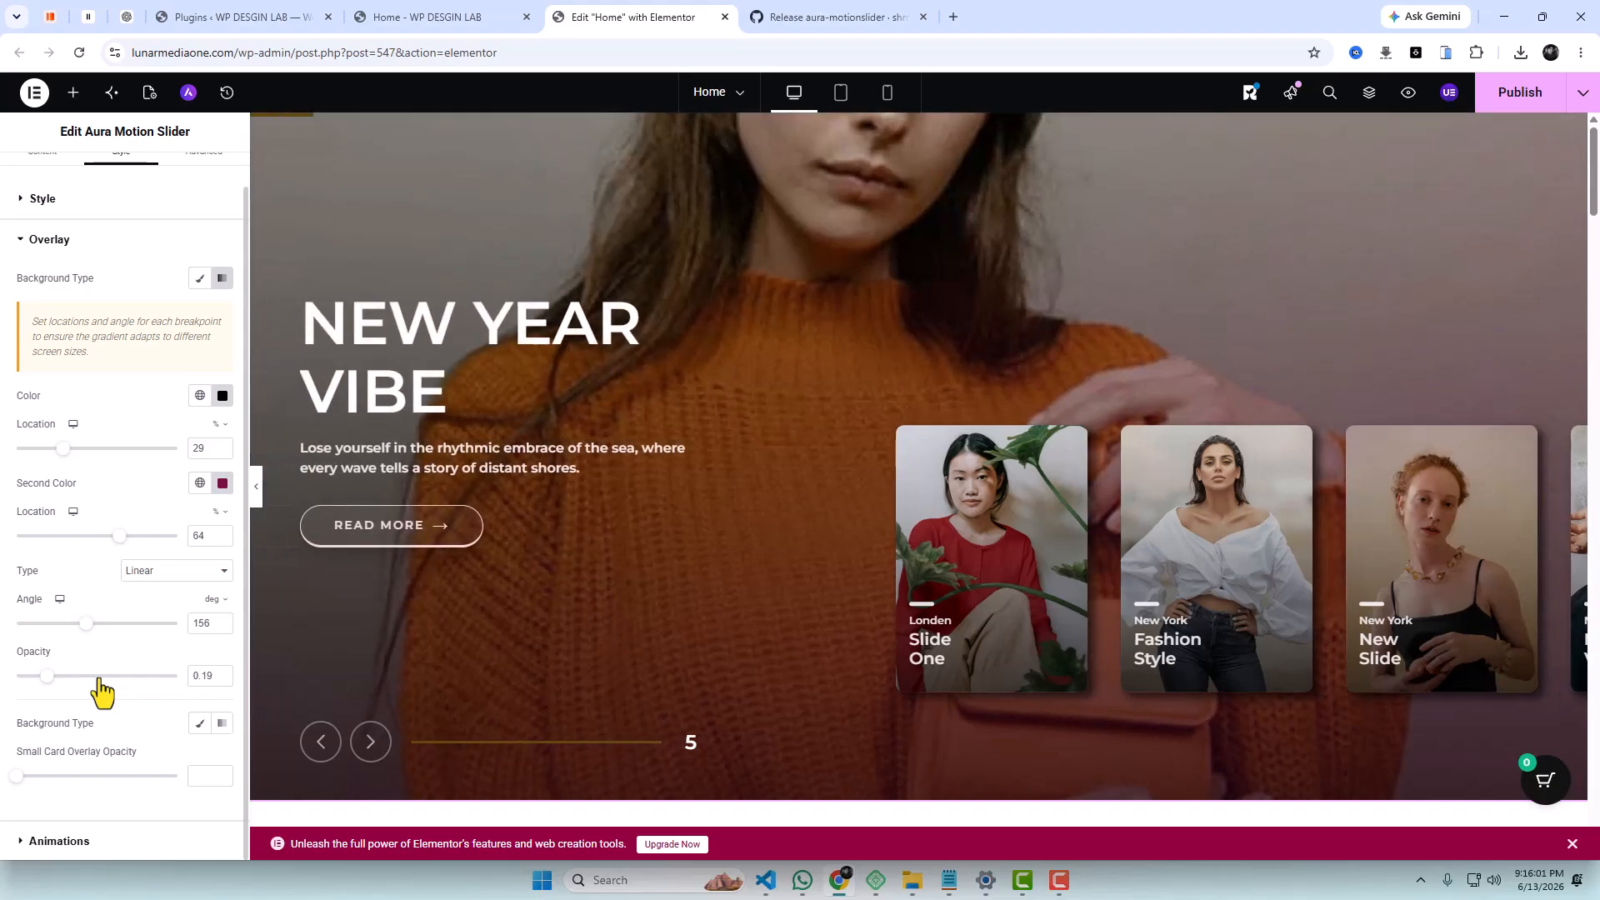
{"action": "left_click", "coordinate": [222, 723]}
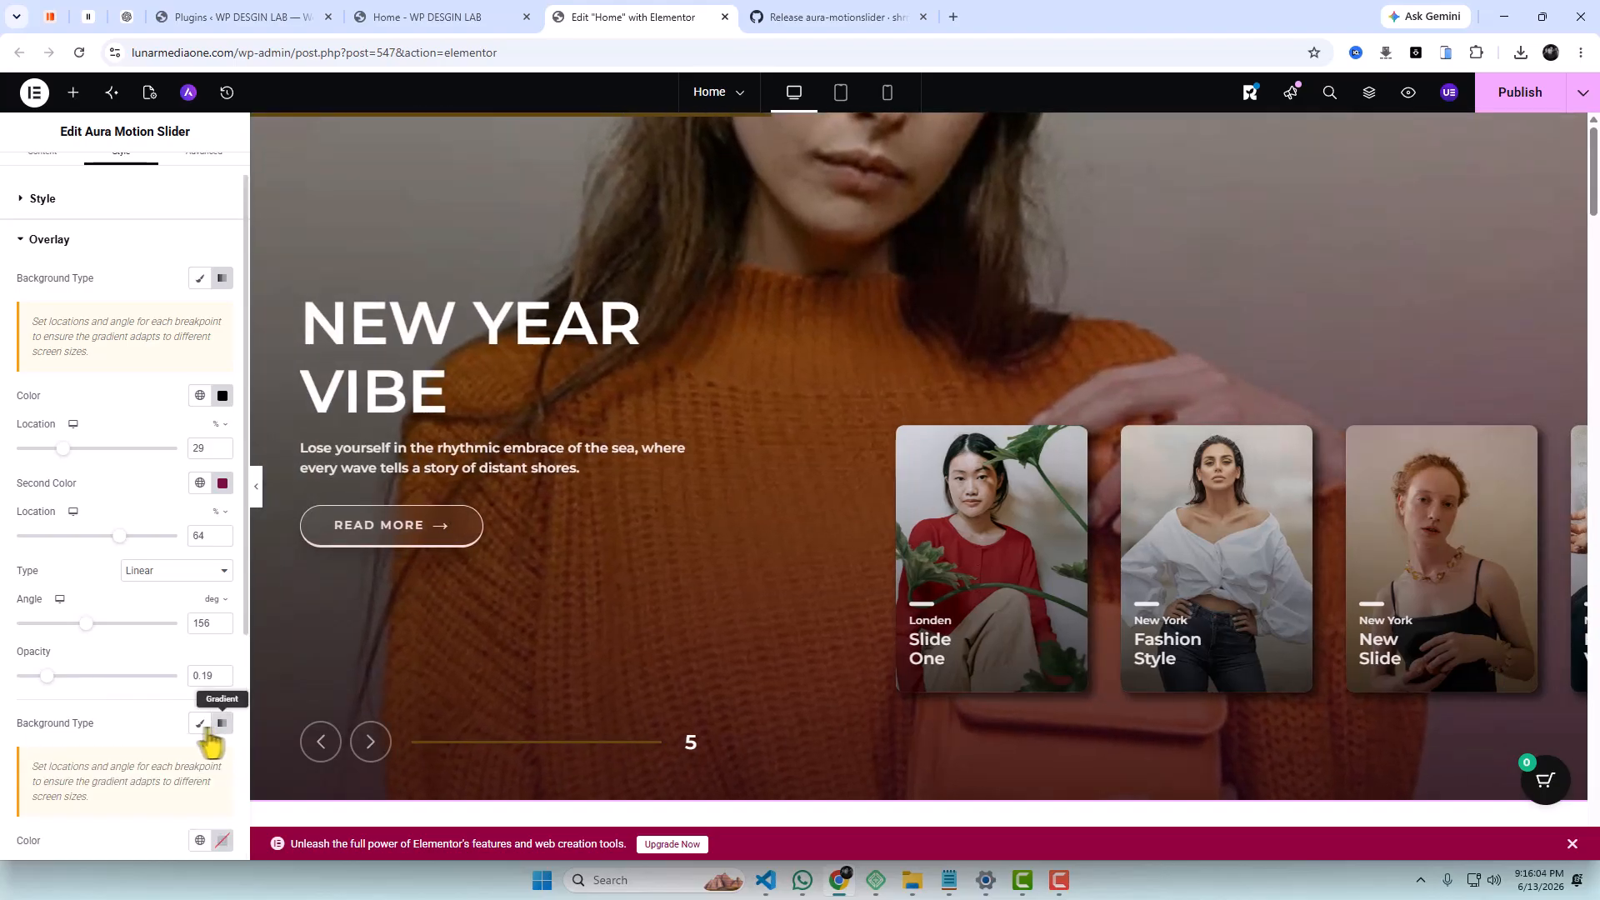
{"action": "scroll", "coordinate": [237, 667], "scroll_direction": "down", "scroll_amount": 4}
{"action": "left_click", "coordinate": [222, 596]}
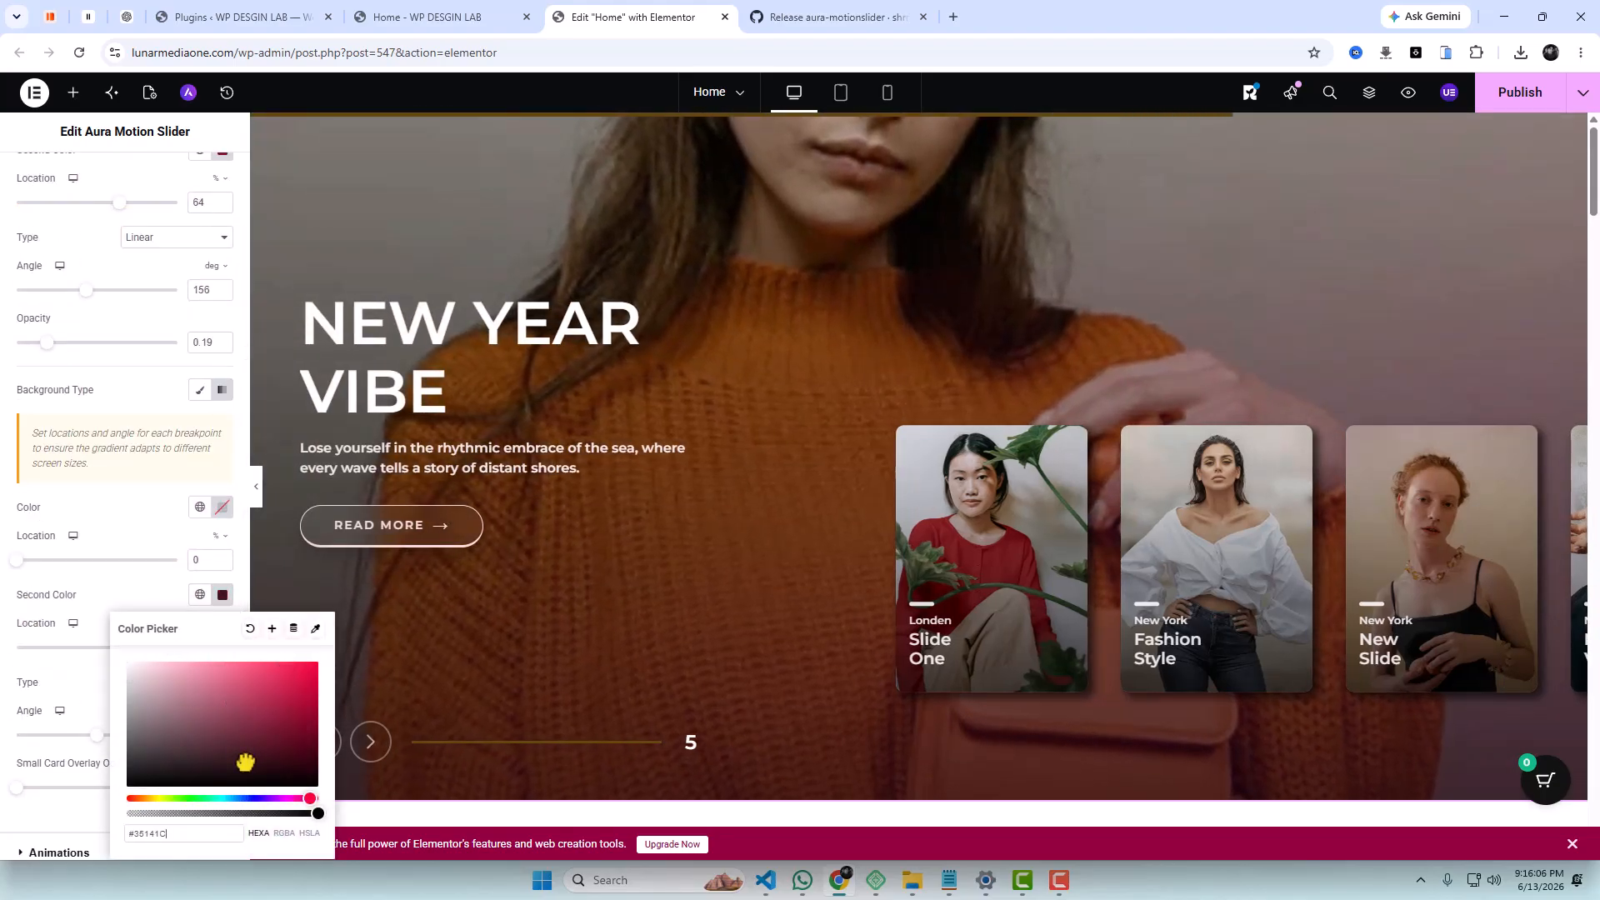
{"action": "left_click", "coordinate": [144, 598]}
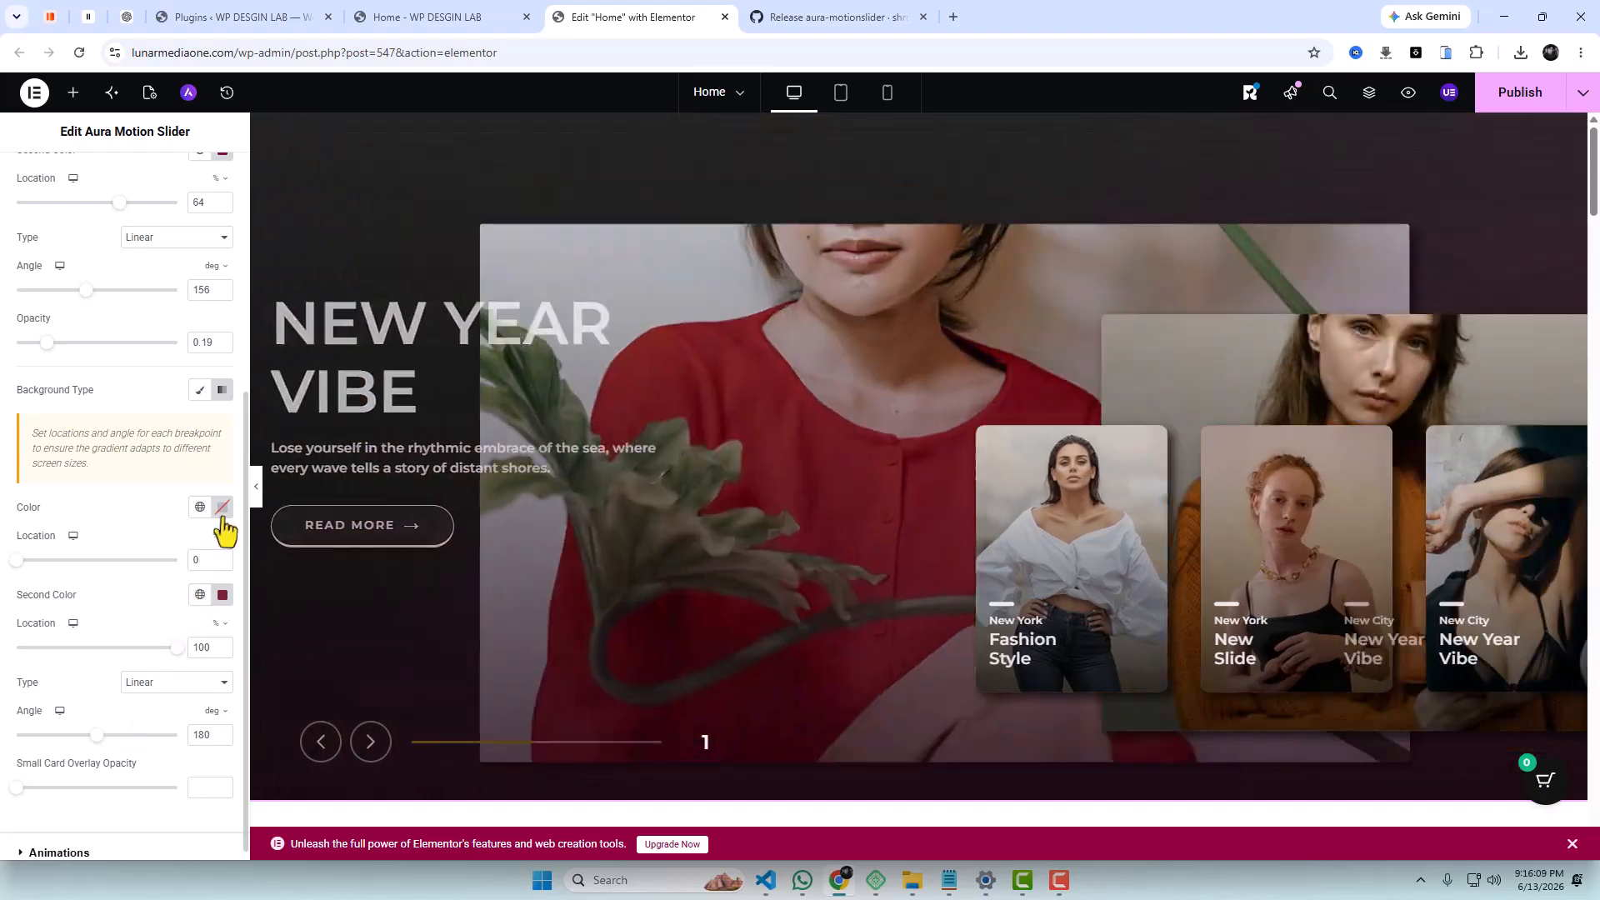
{"action": "left_click", "coordinate": [221, 507]}
{"action": "left_click", "coordinate": [258, 678]}
{"action": "left_click_drag", "start_coordinate": [254, 664], "coordinate": [264, 629]}
{"action": "left_click", "coordinate": [143, 524]}
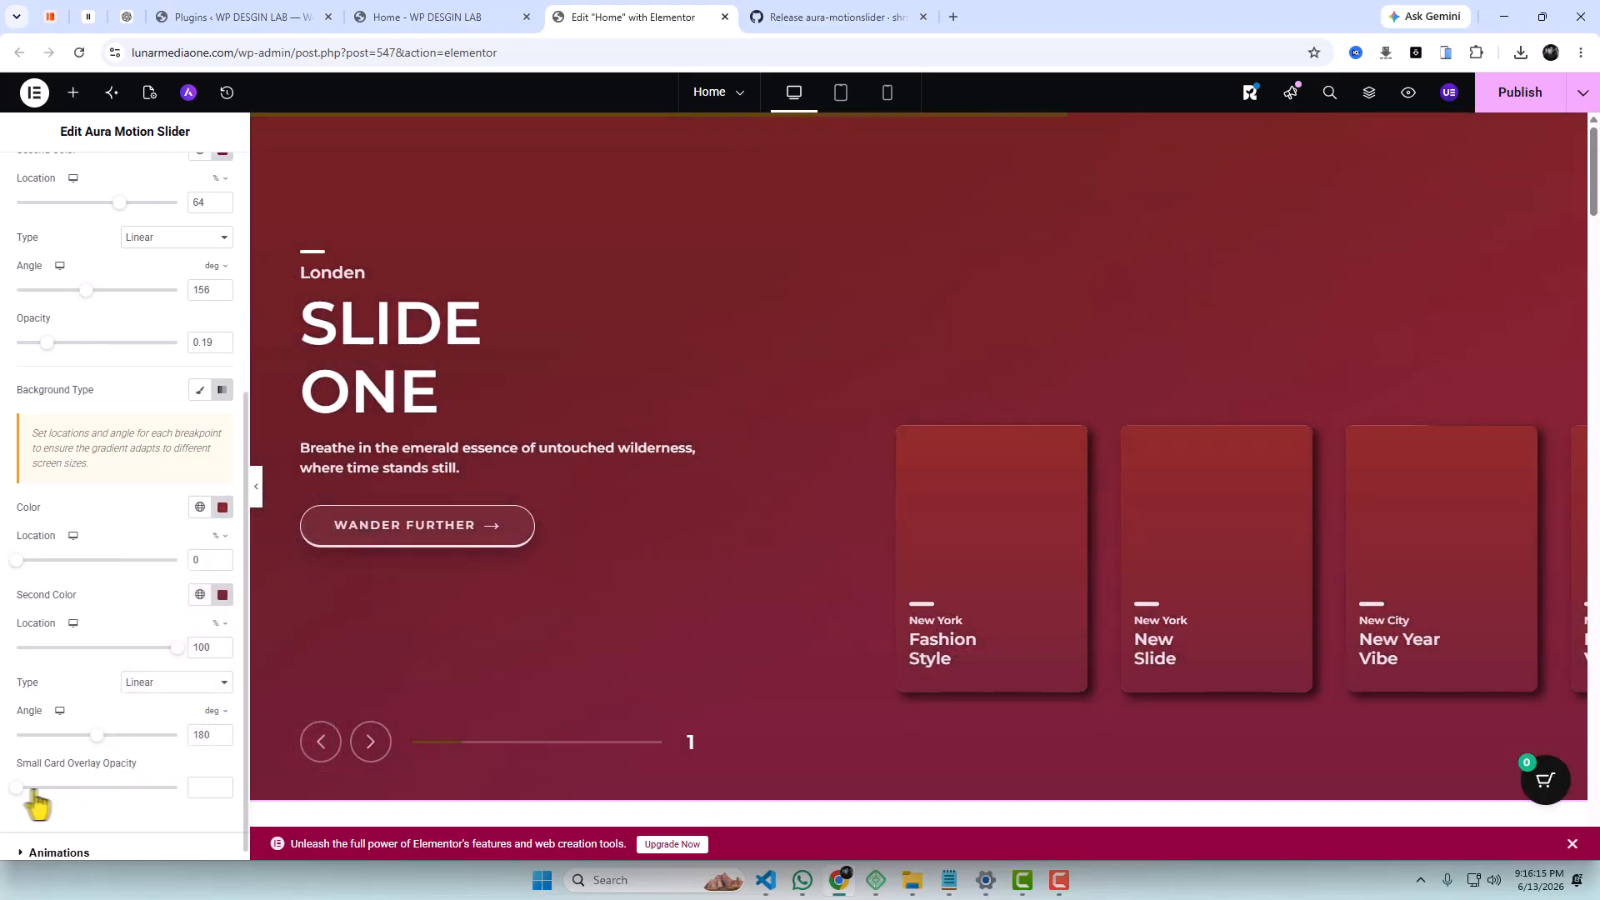
Set the small card overlay opacity to 0.17 and its gradient's second color to near-black.
{"action": "mouse_move", "coordinate": [36, 791]}
{"action": "left_mouse_down"}
{"action": "mouse_move", "coordinate": [114, 791]}
{"action": "mouse_move", "coordinate": [44, 791]}
{"action": "left_mouse_up"}
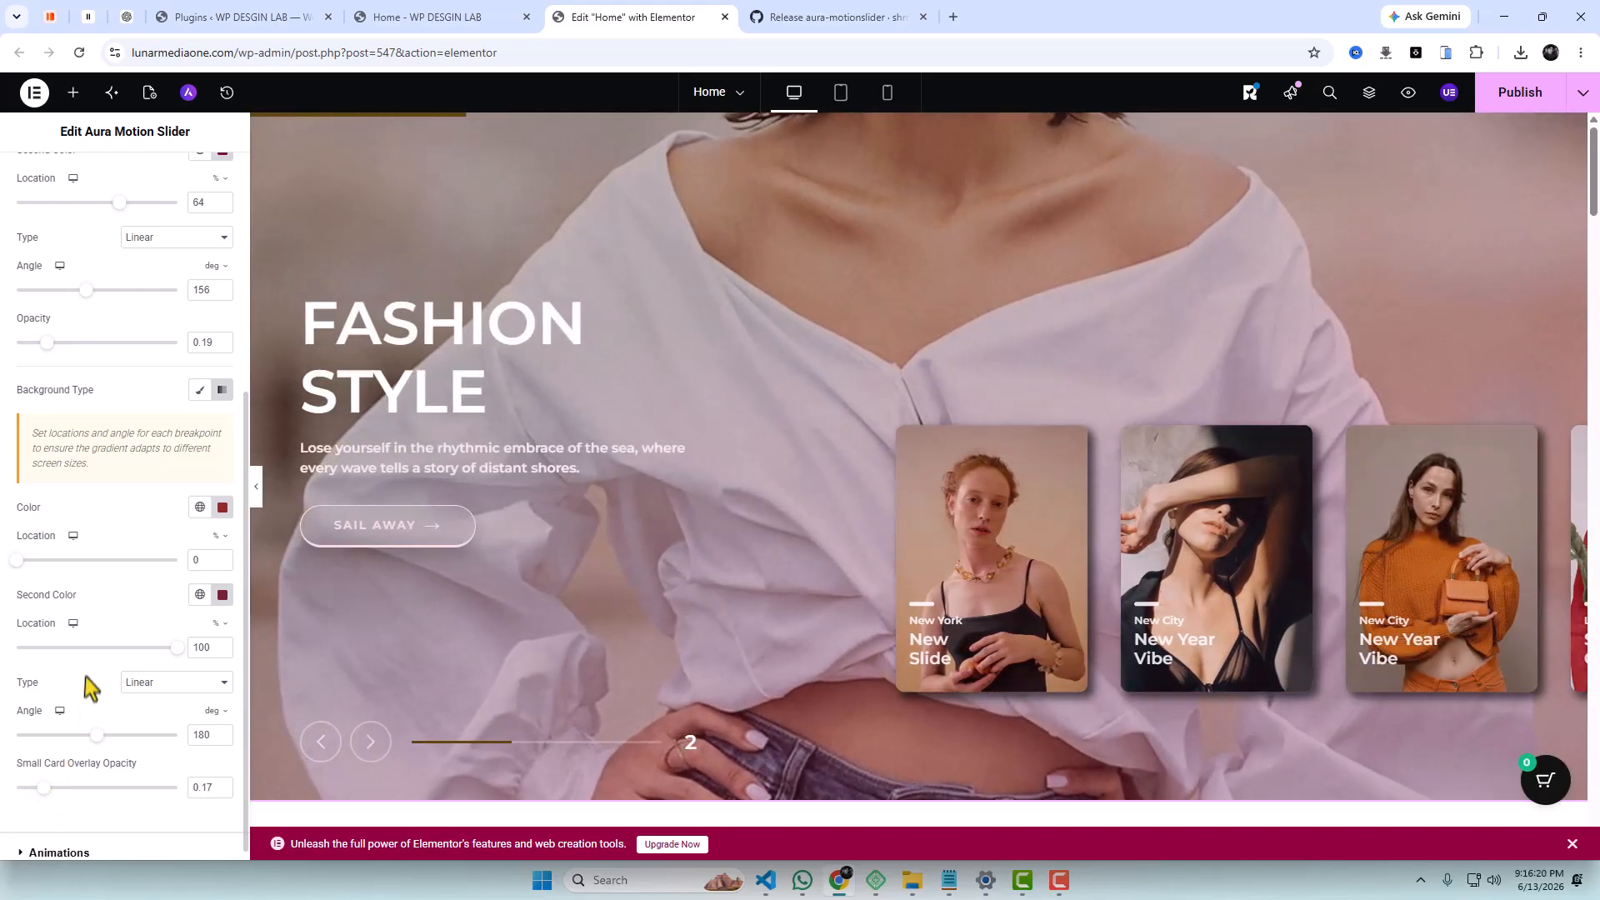
{"action": "left_click", "coordinate": [222, 594]}
{"action": "left_click", "coordinate": [298, 773]}
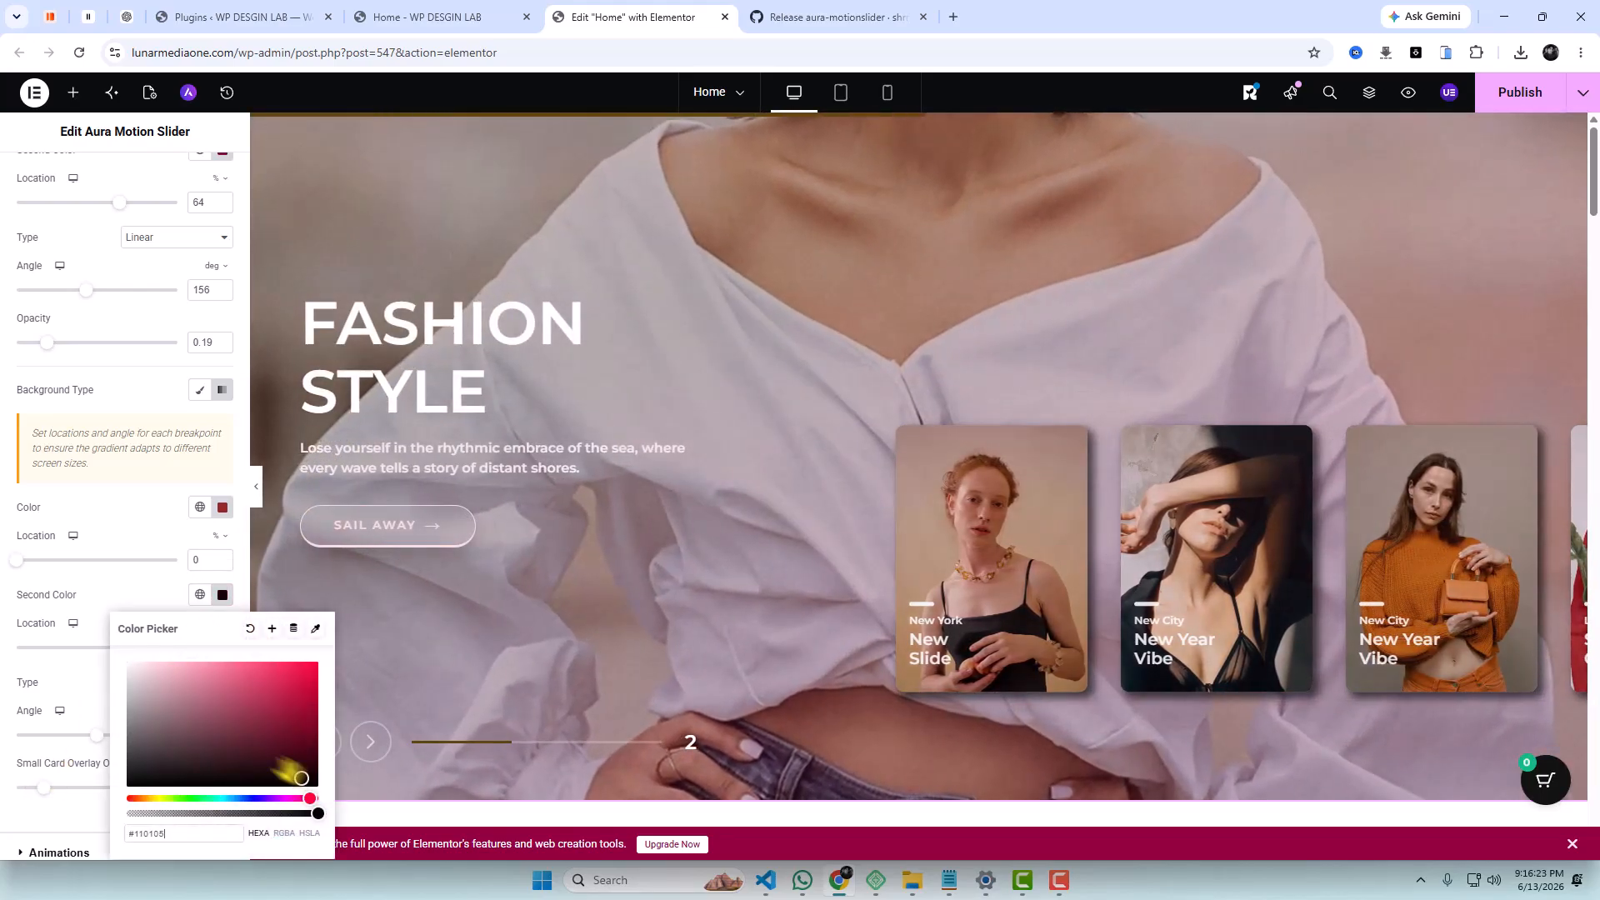
{"action": "left_click", "coordinate": [106, 595]}
Open the slider's animation settings.
{"action": "scroll", "coordinate": [142, 802], "scroll_direction": "down", "scroll_amount": 2}
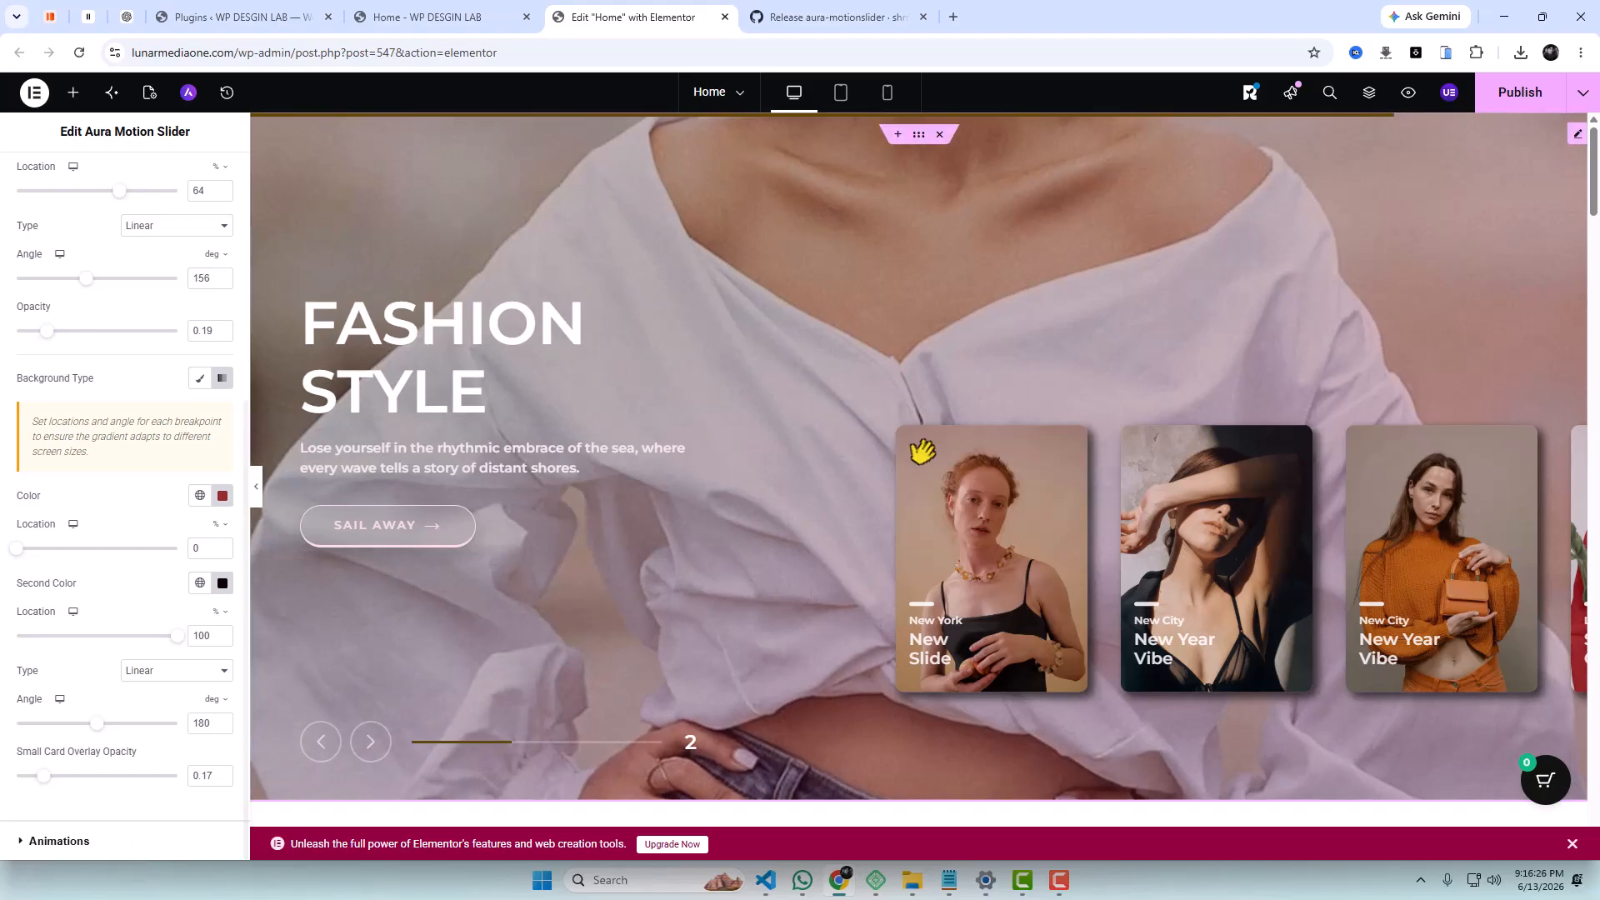
{"action": "left_click", "coordinate": [125, 845]}
{"action": "left_click", "coordinate": [210, 352]}
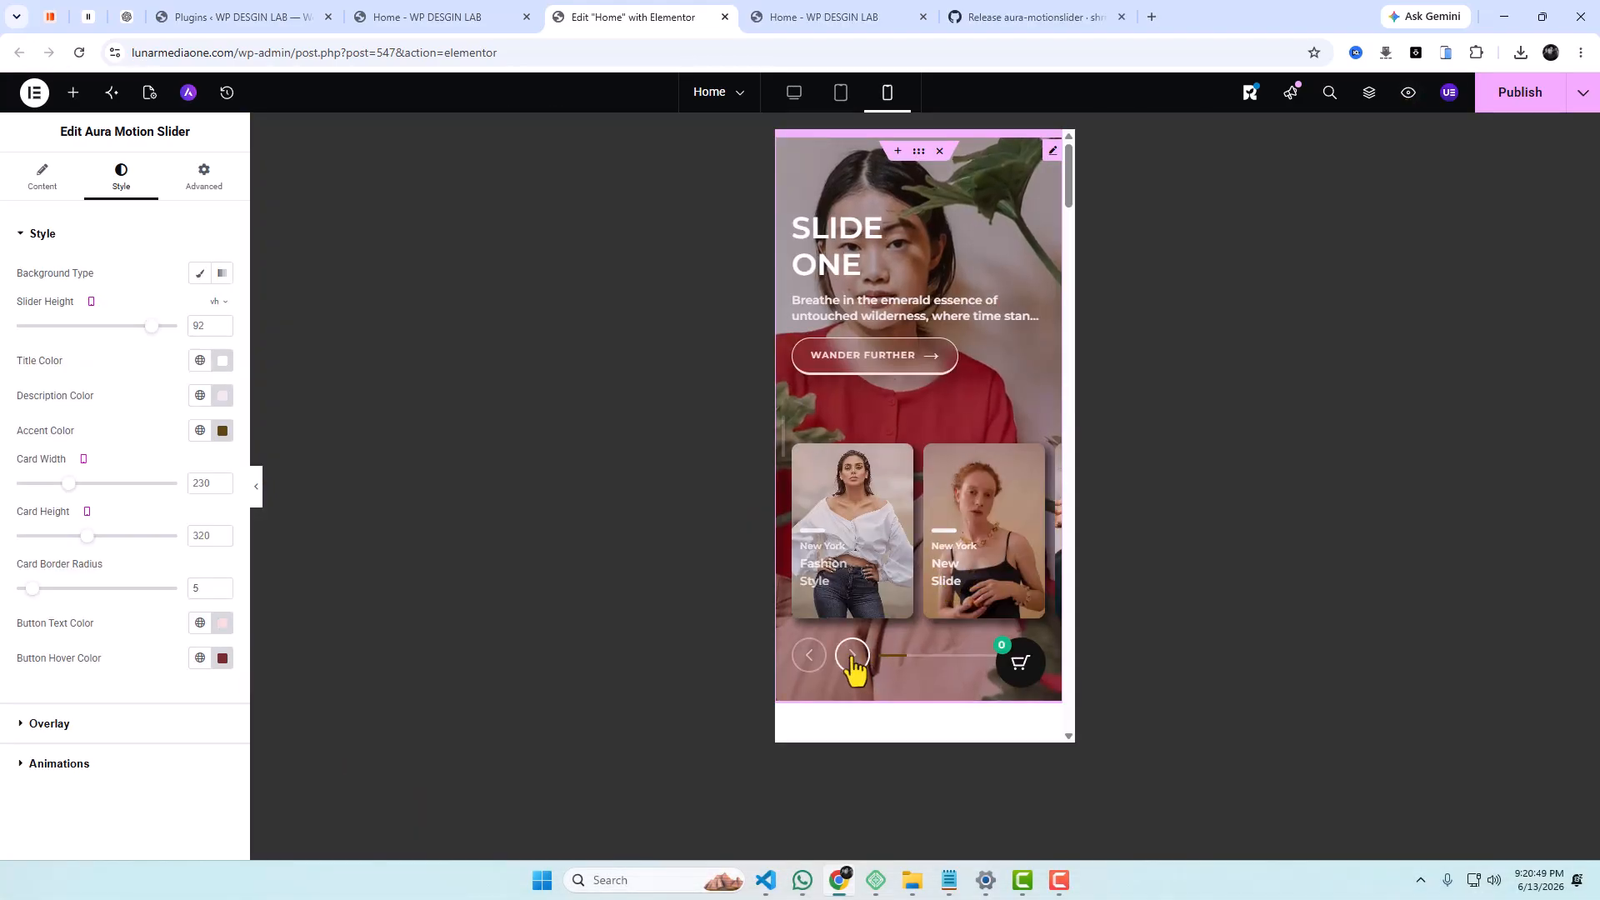
Advance the slider through three slides in the mobile preview to check its responsive layout.
{"action": "left_click", "coordinate": [852, 656]}
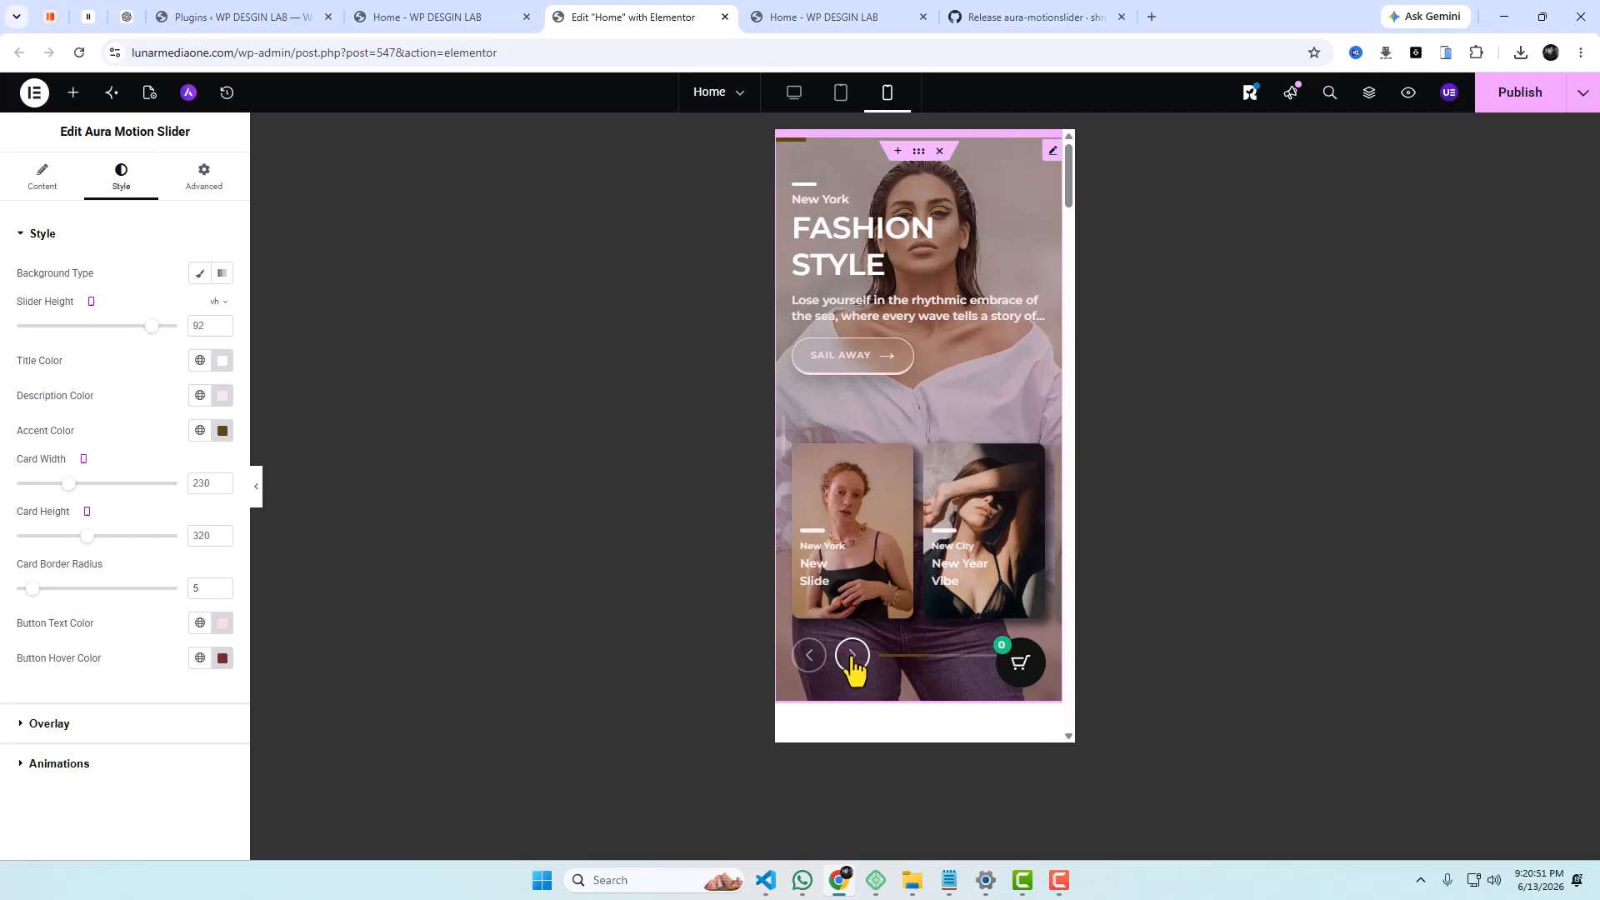
{"action": "left_click", "coordinate": [852, 656]}
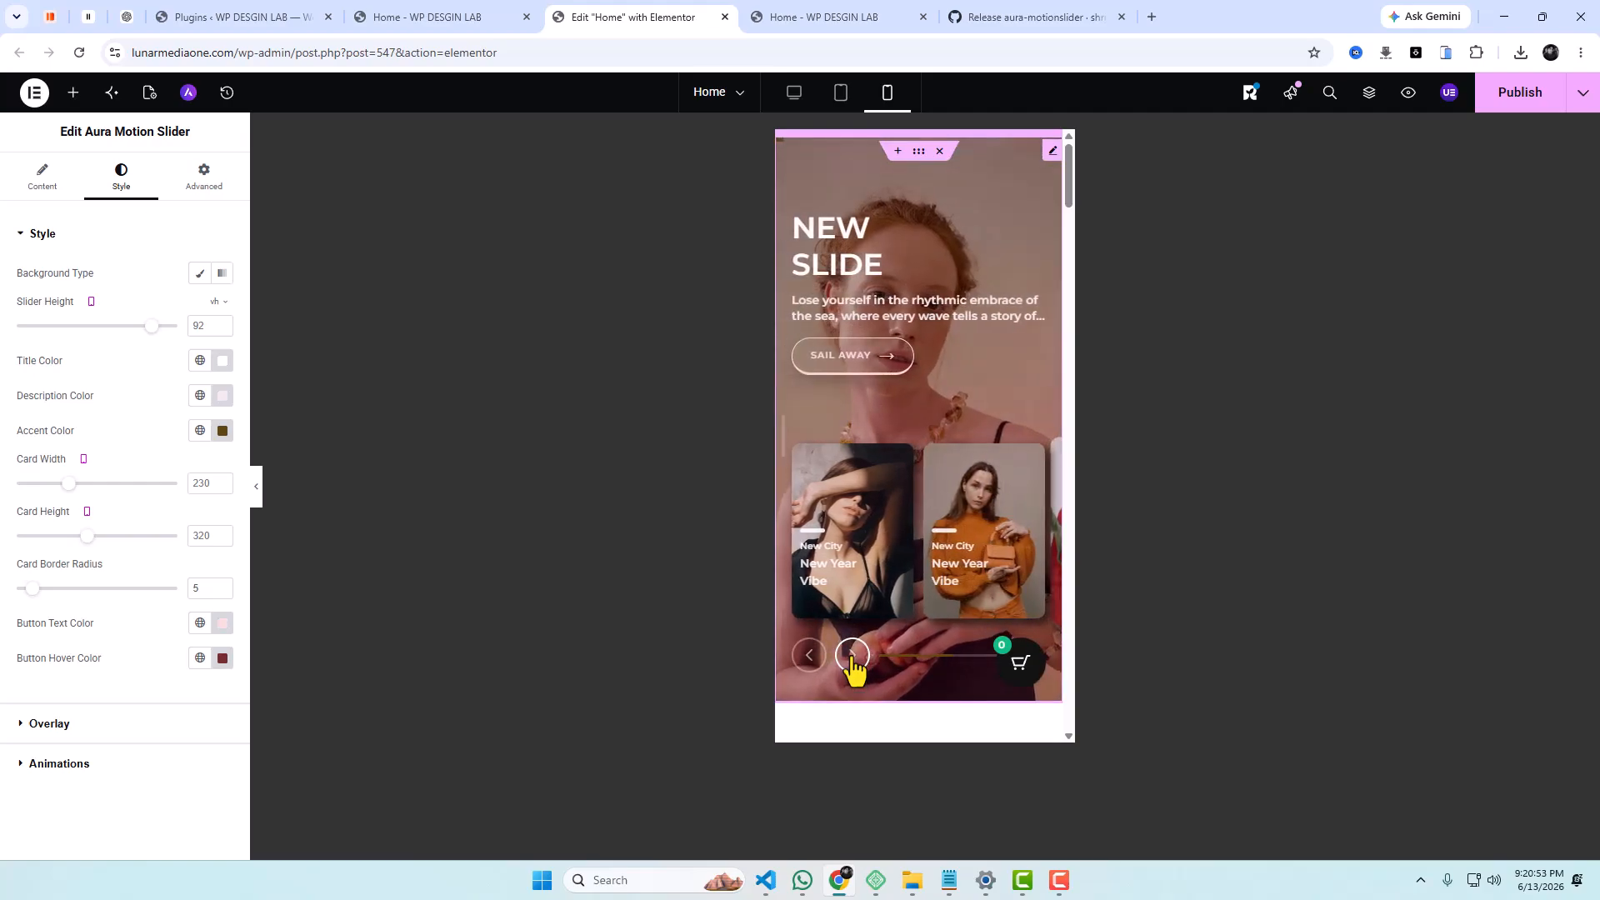
{"action": "left_click", "coordinate": [852, 656]}
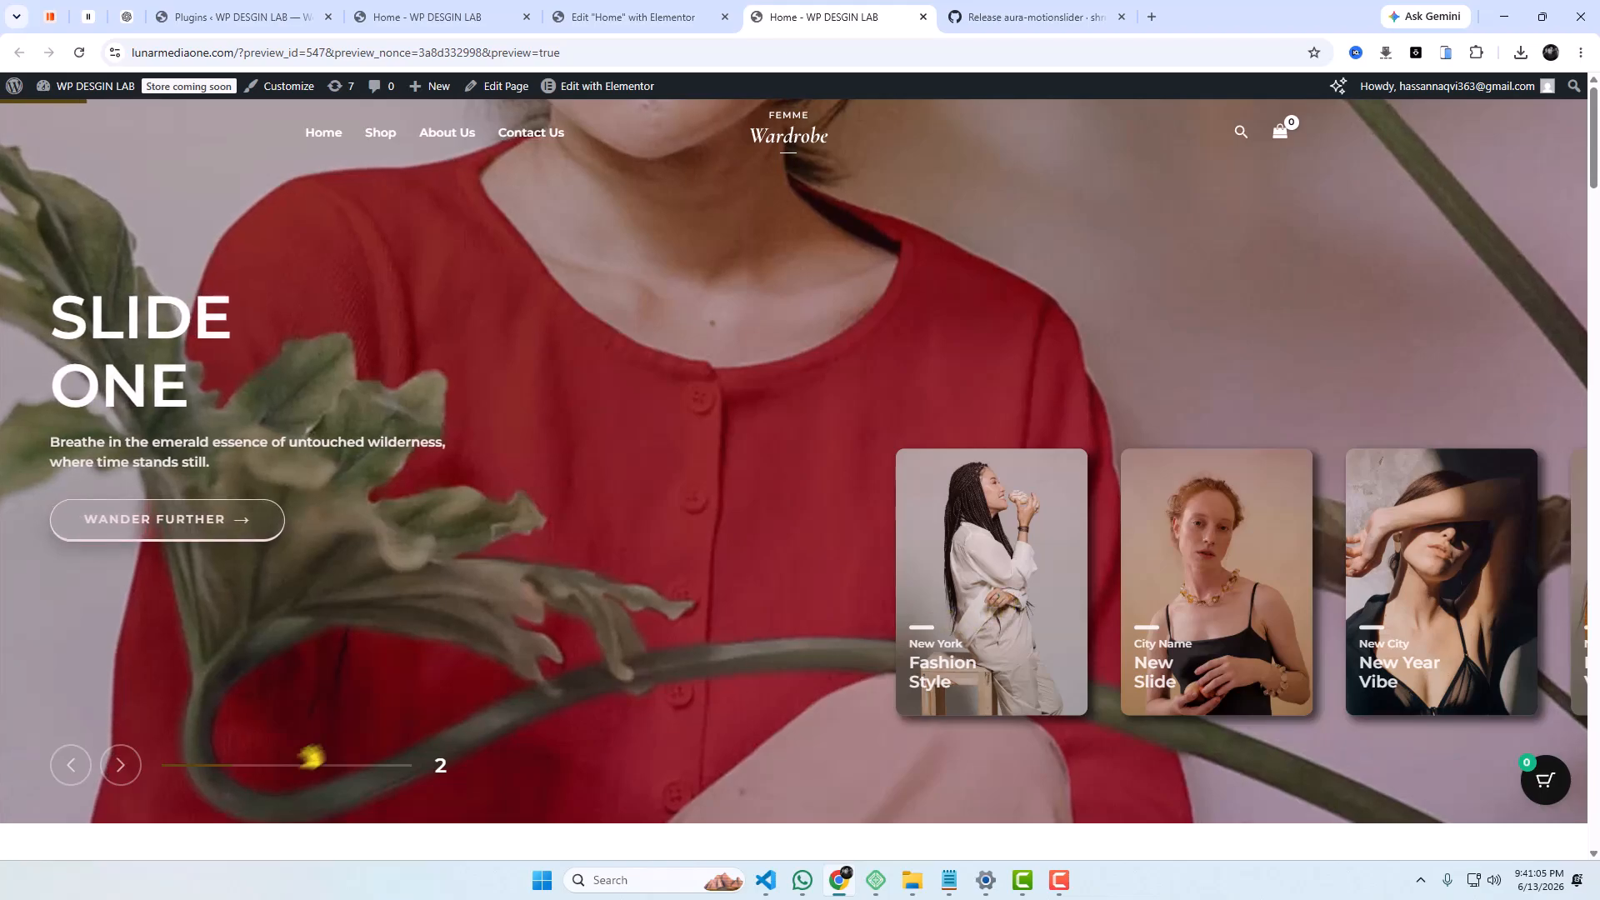
Advance the slider through six slides on the home page's desktop preview to check the transitions.
{"action": "left_click", "coordinate": [125, 779]}
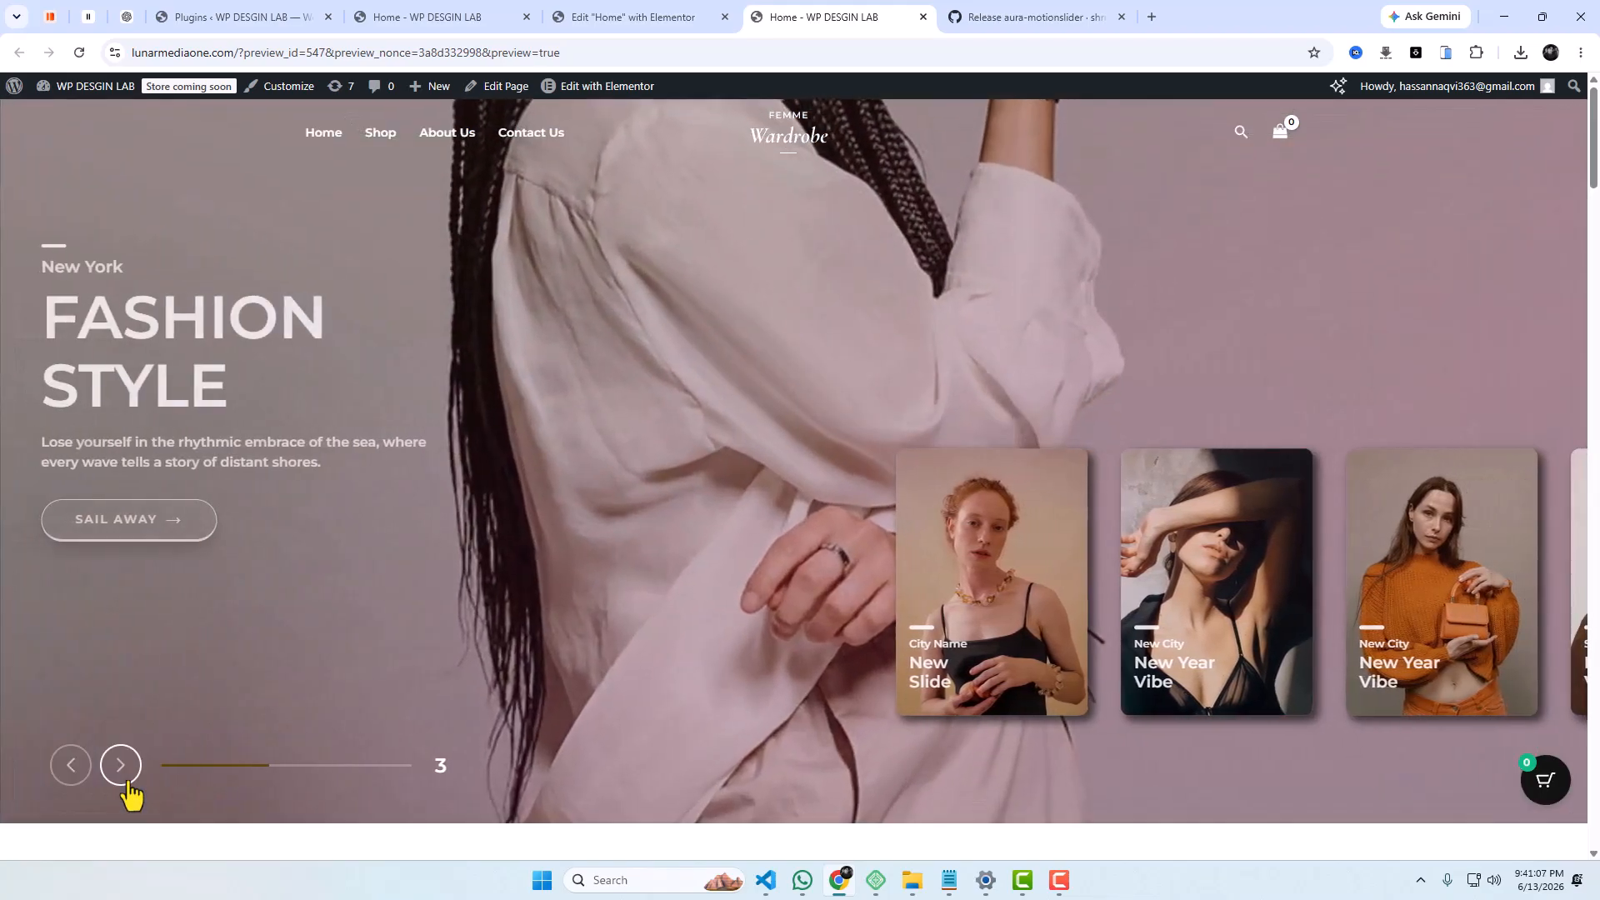
{"action": "left_click", "coordinate": [128, 782]}
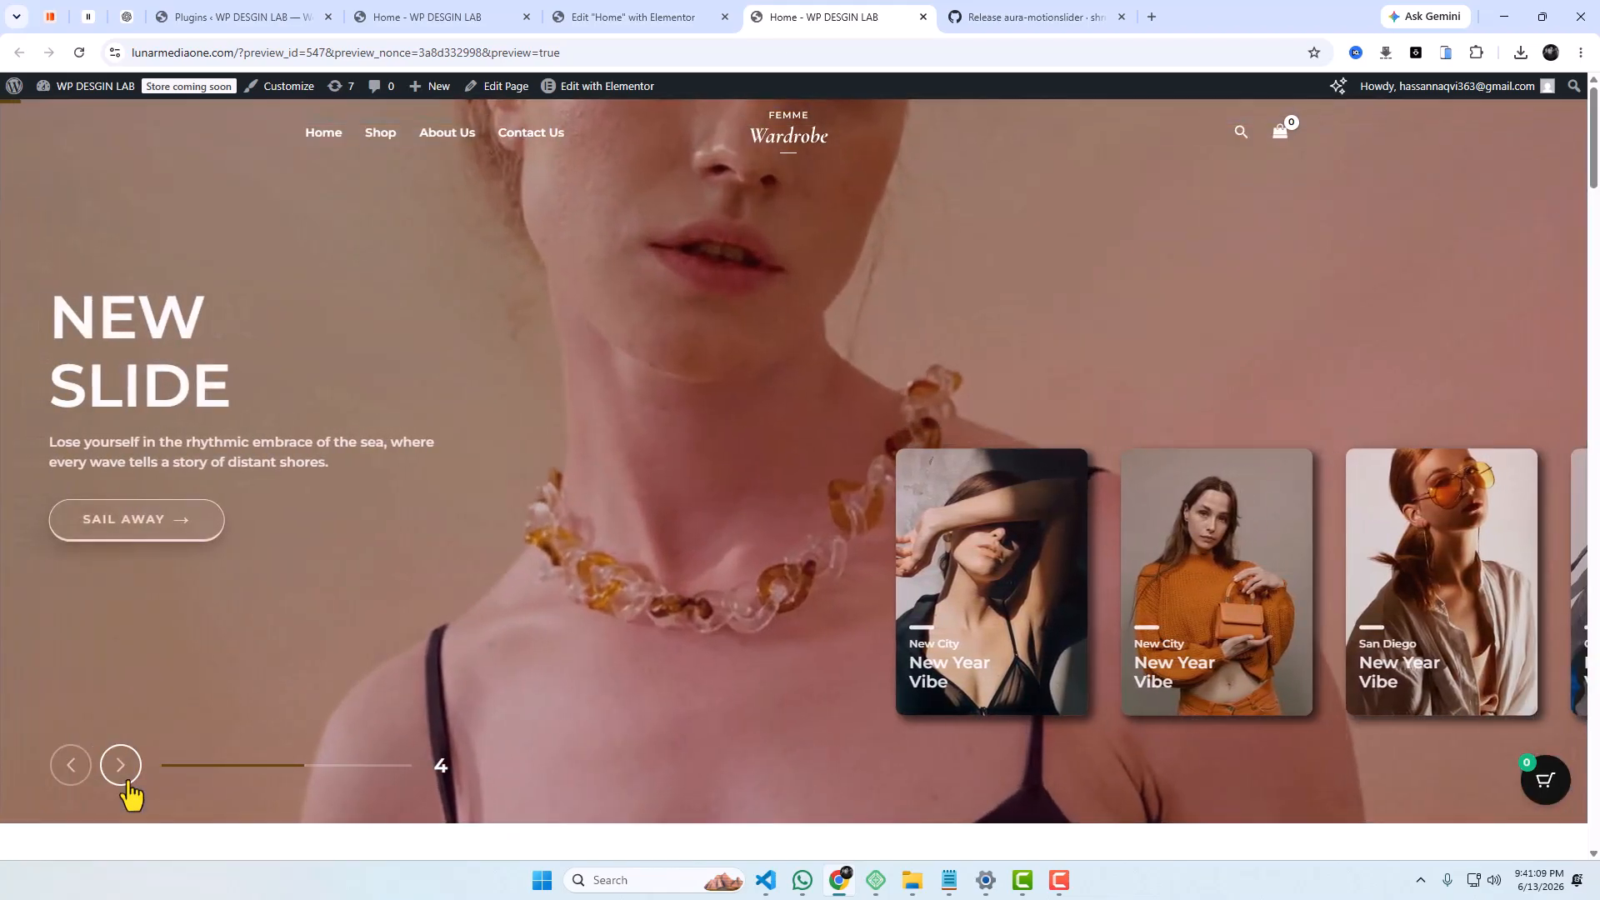
{"action": "left_click", "coordinate": [121, 767]}
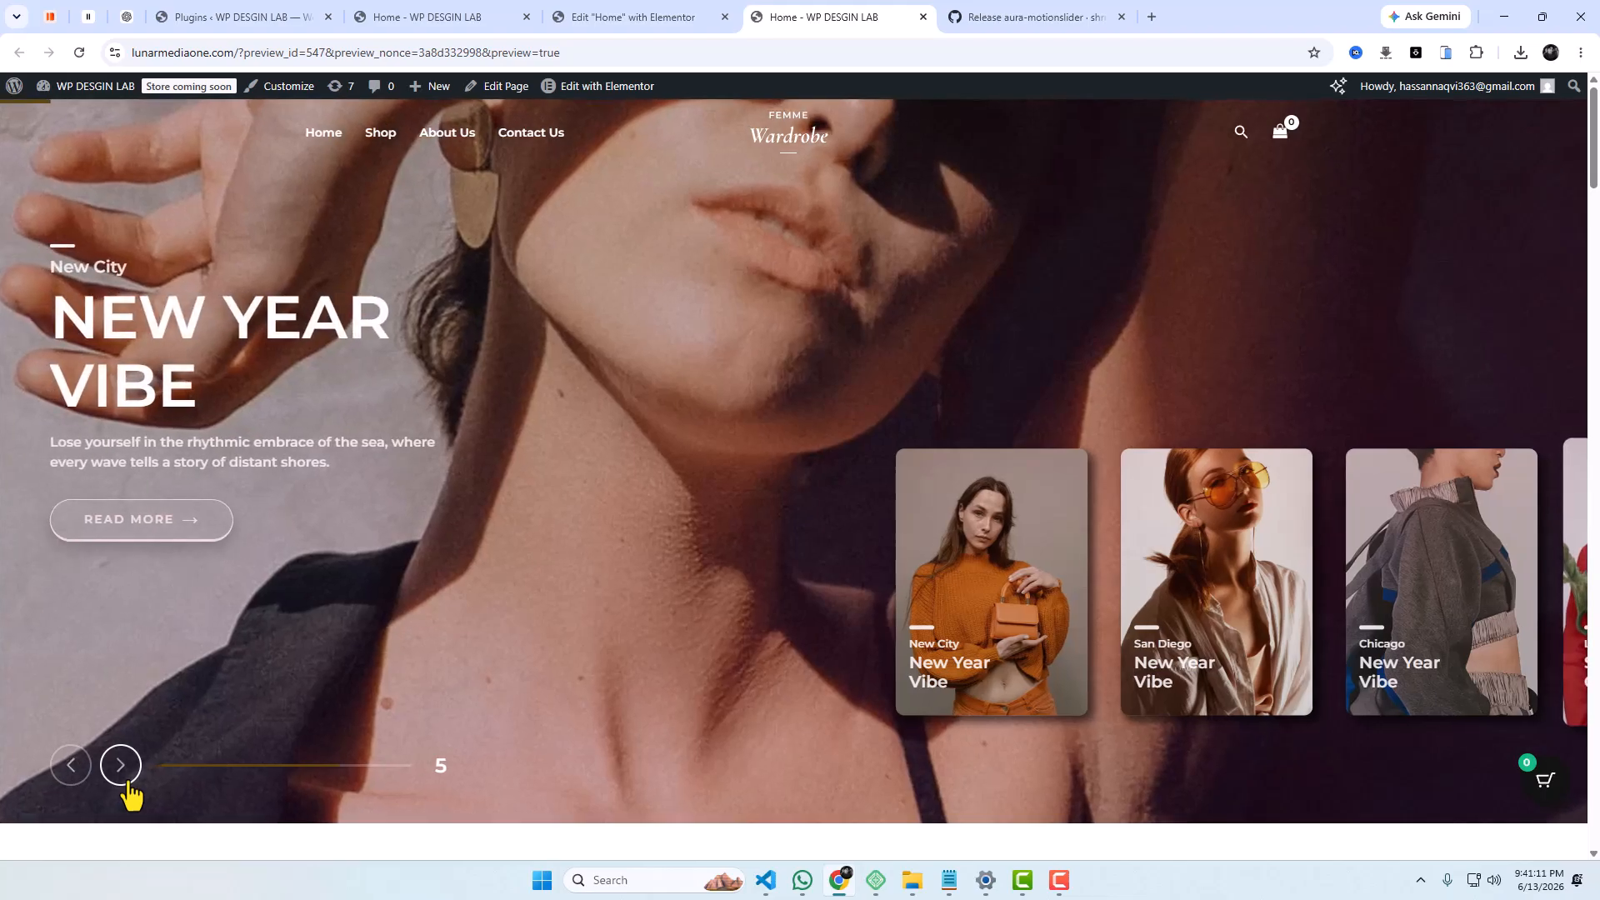
{"action": "left_click", "coordinate": [129, 784]}
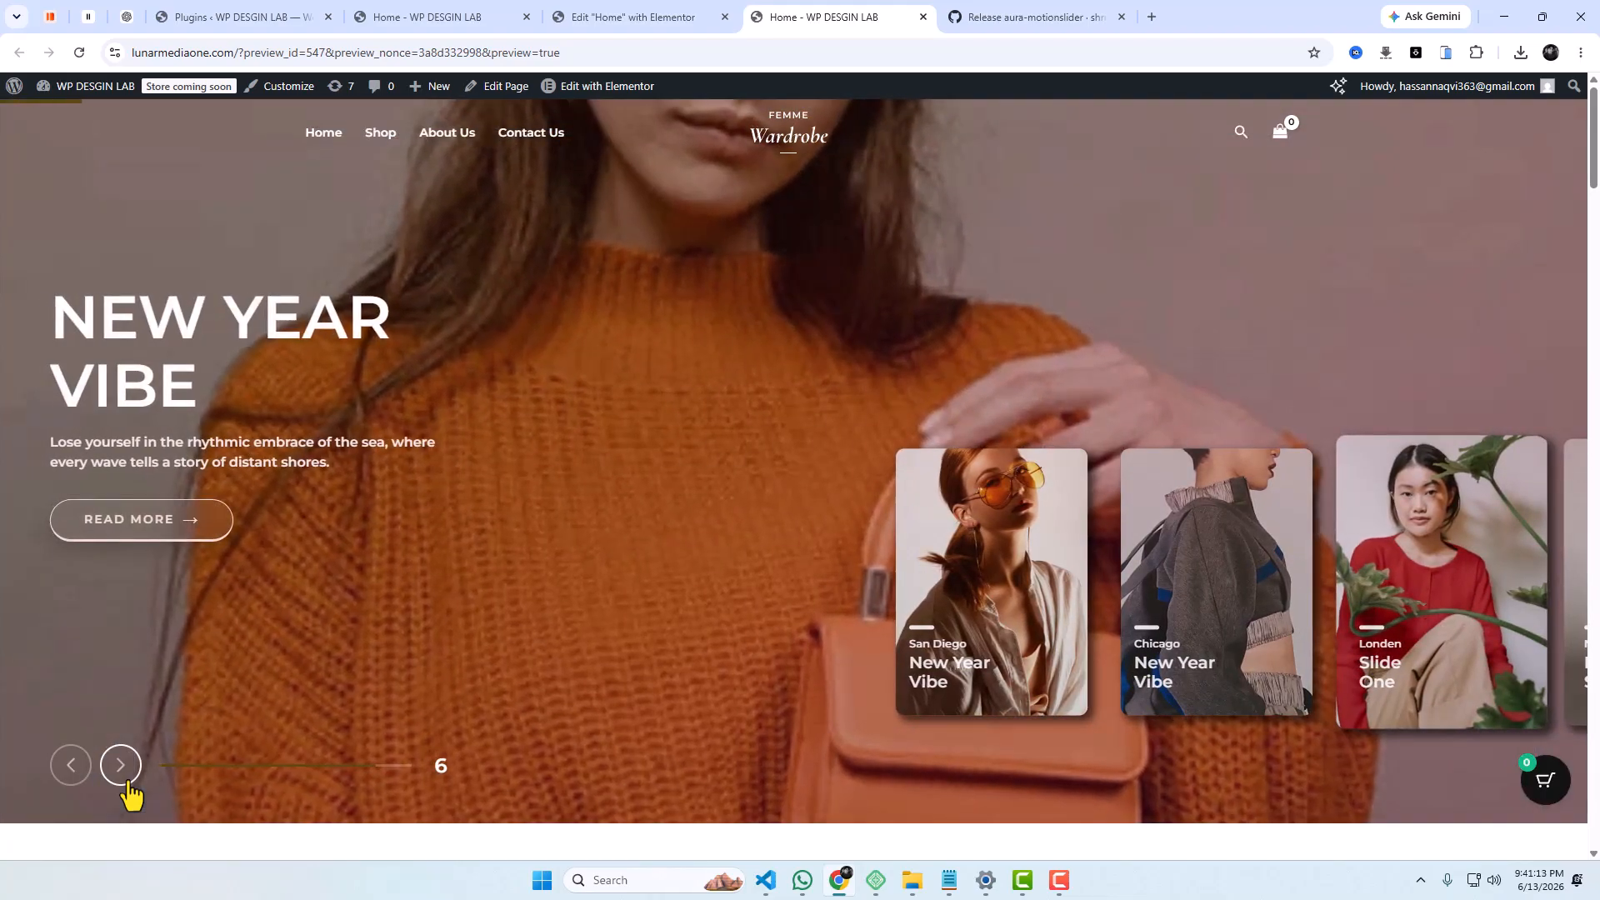
{"action": "left_click", "coordinate": [129, 785]}
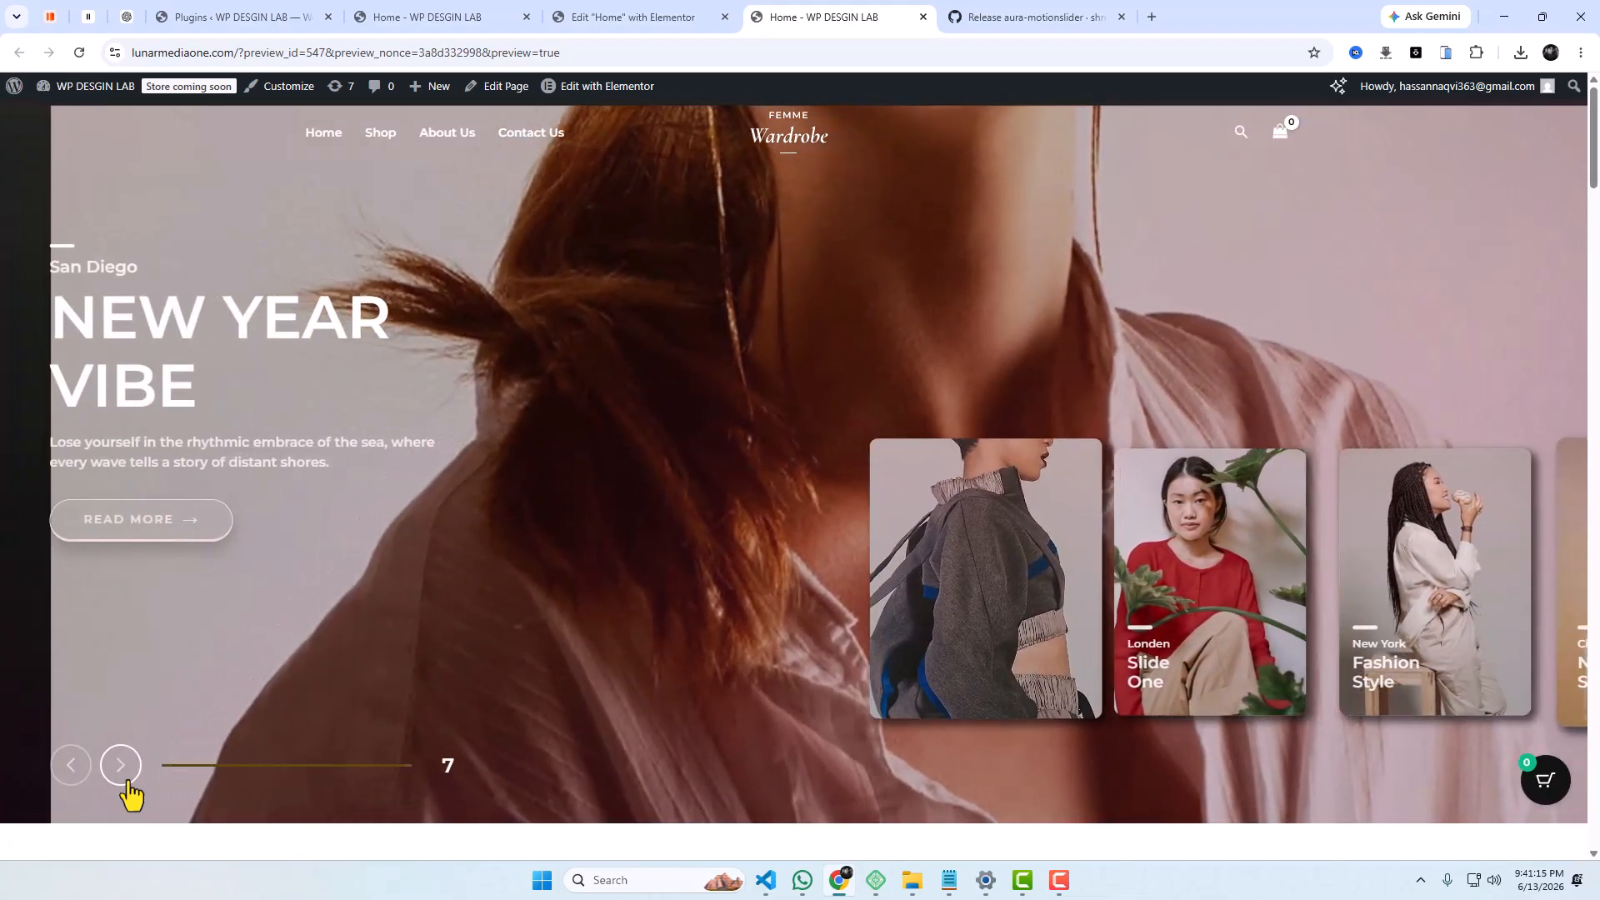
{"action": "left_click", "coordinate": [130, 785]}
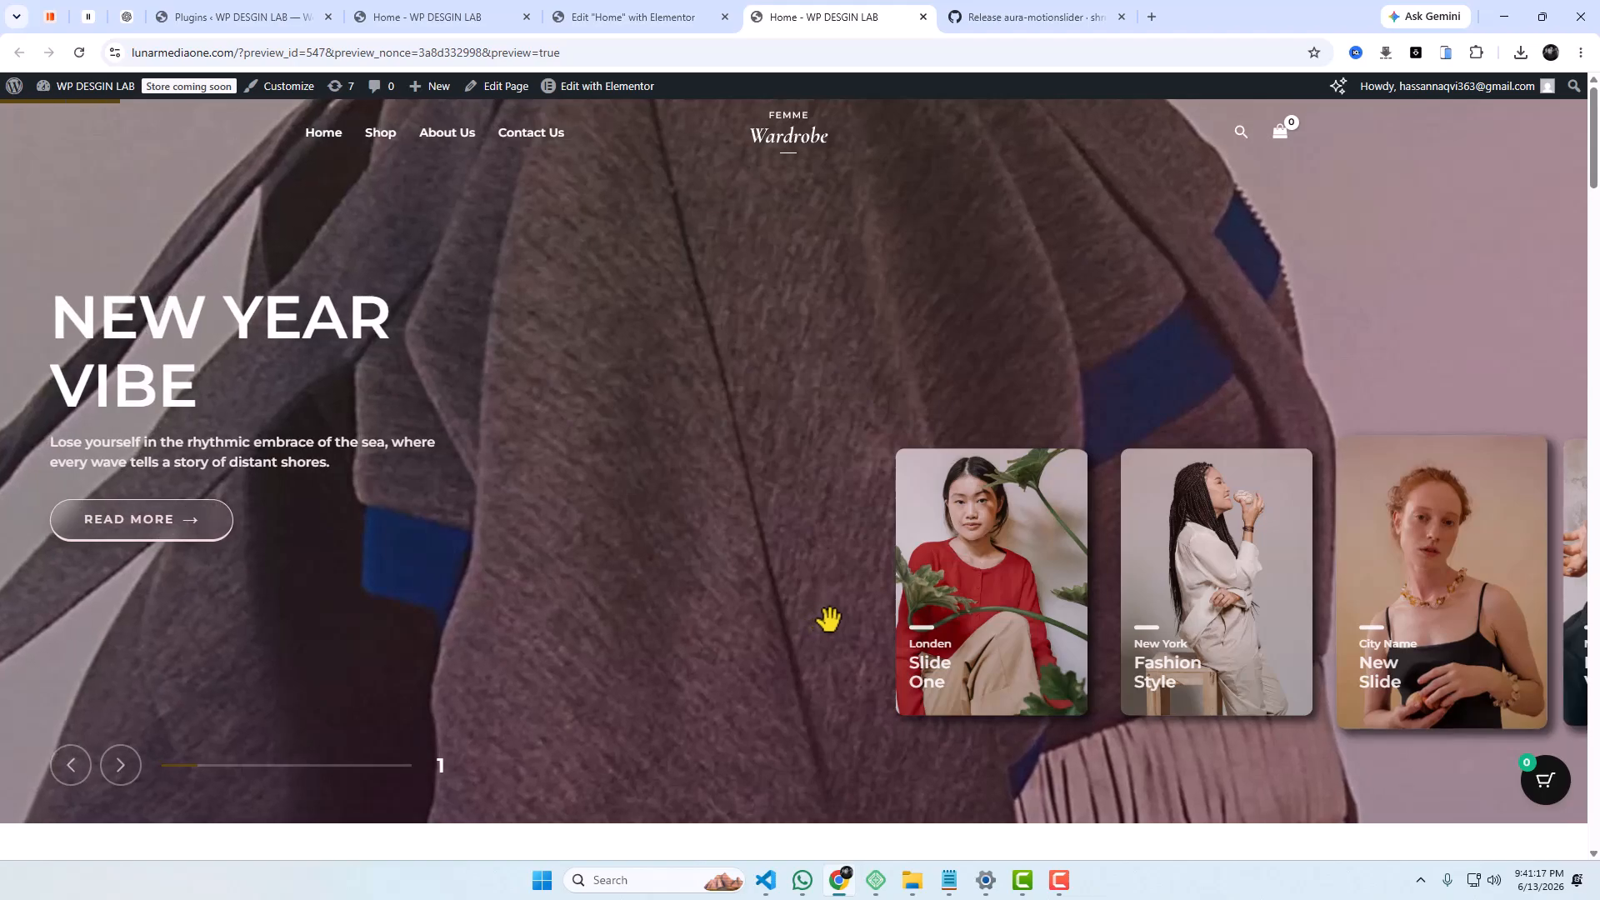
Jump to the Slide One card and swipe the slider backward through three slides to test card and swipe navigation.
{"action": "left_click", "coordinate": [1006, 621]}
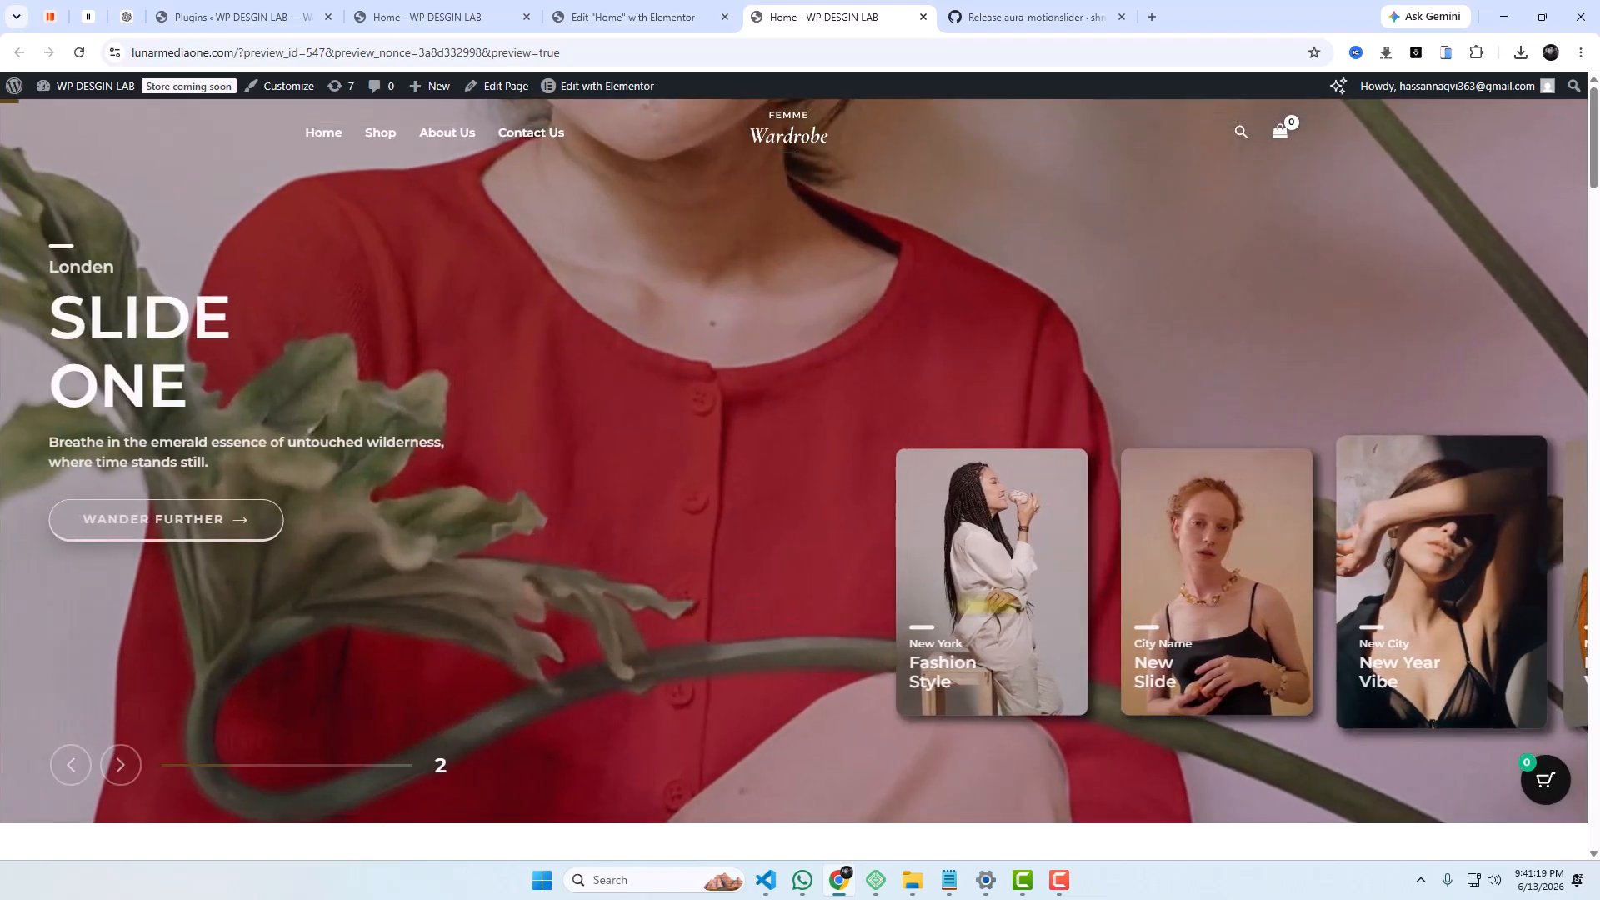
{"action": "left_click_drag", "start_coordinate": [715, 573], "coordinate": [911, 572]}
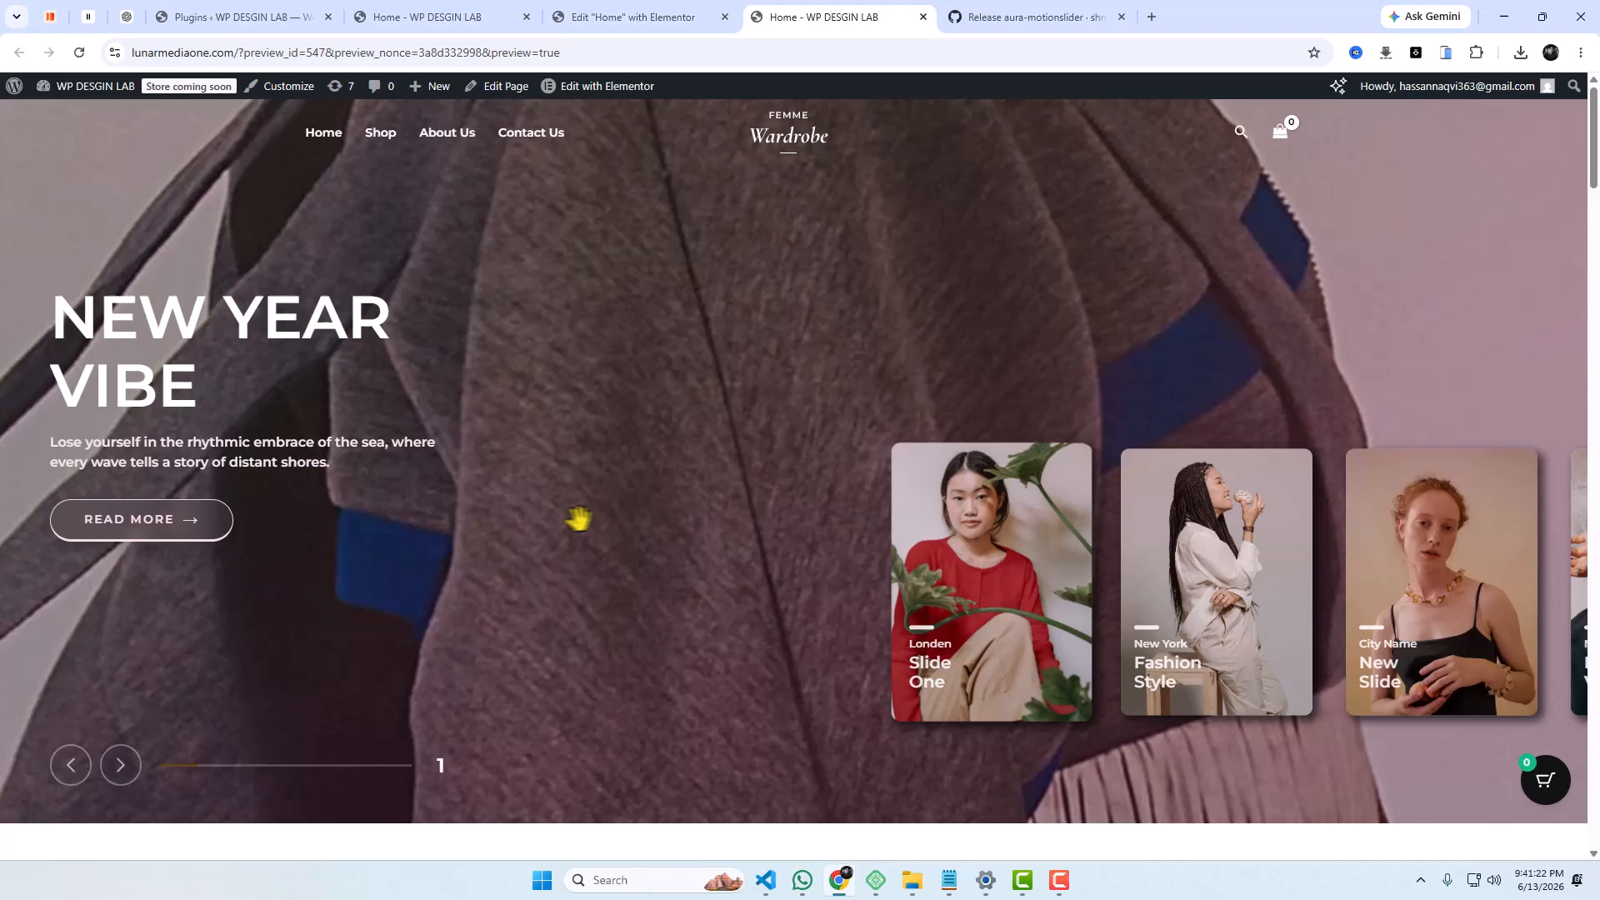
{"action": "left_click_drag", "start_coordinate": [578, 518], "coordinate": [706, 522]}
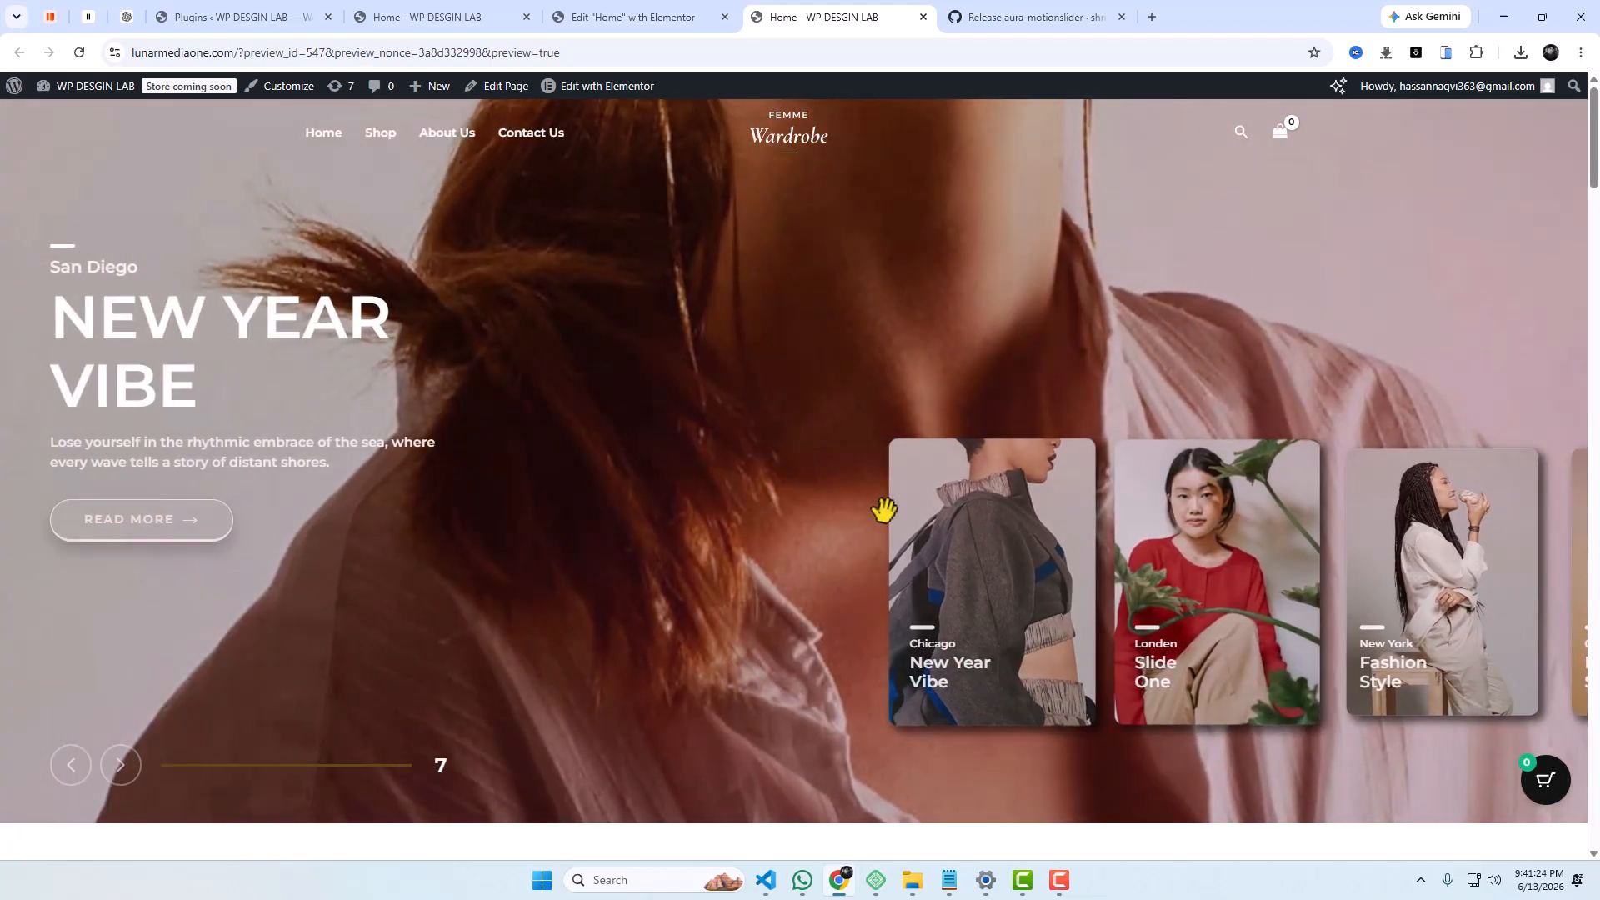
{"action": "left_click_drag", "start_coordinate": [884, 510], "coordinate": [896, 511]}
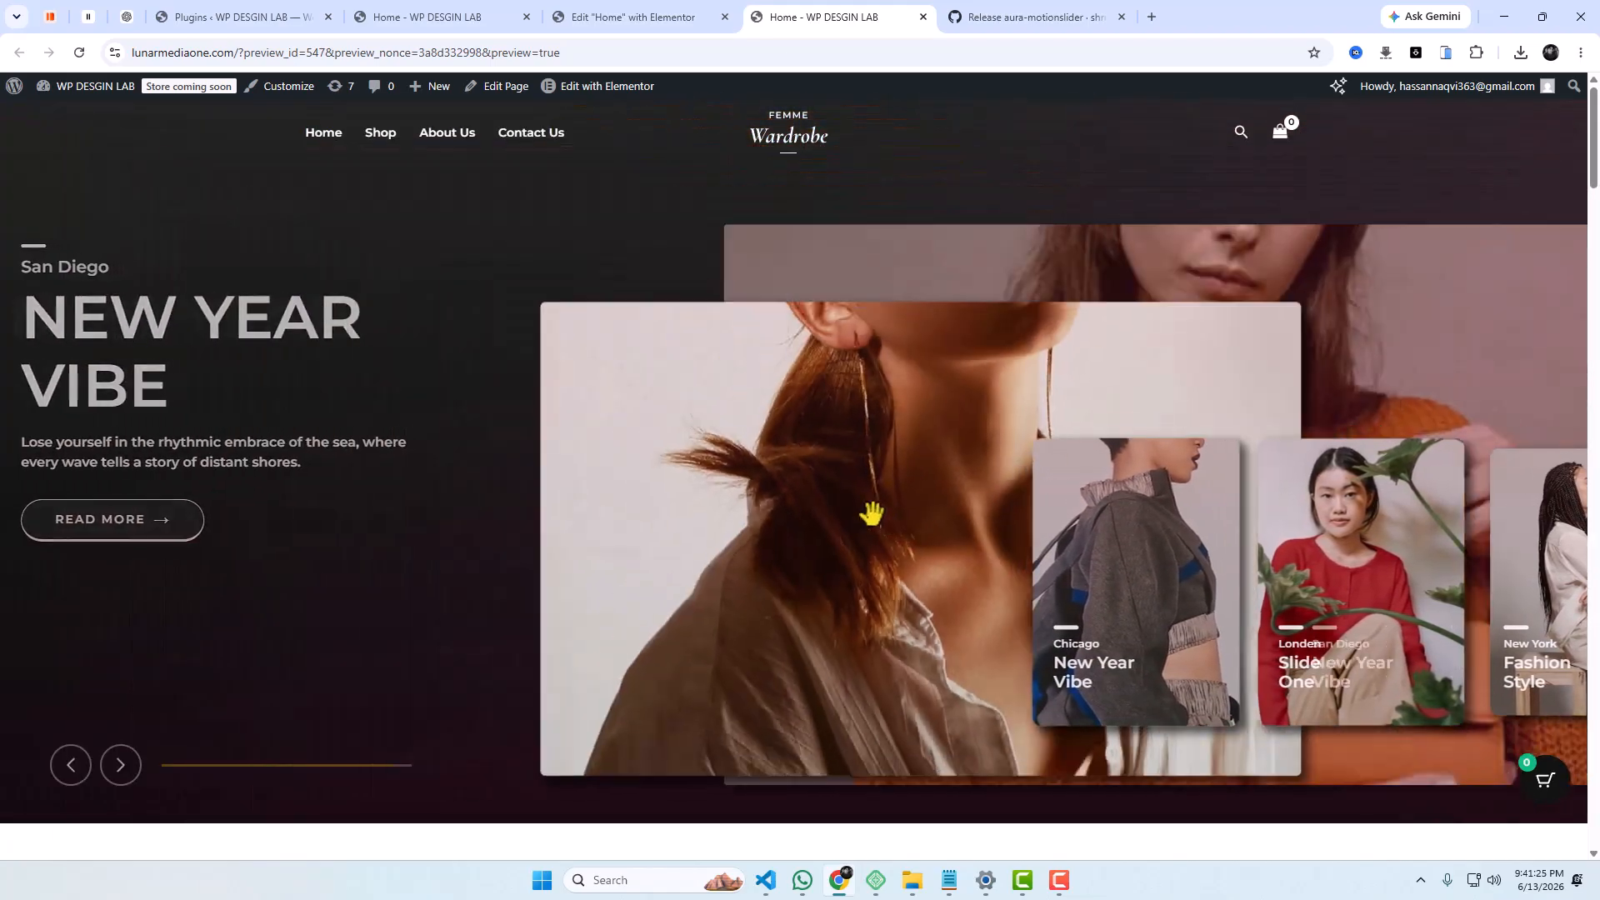